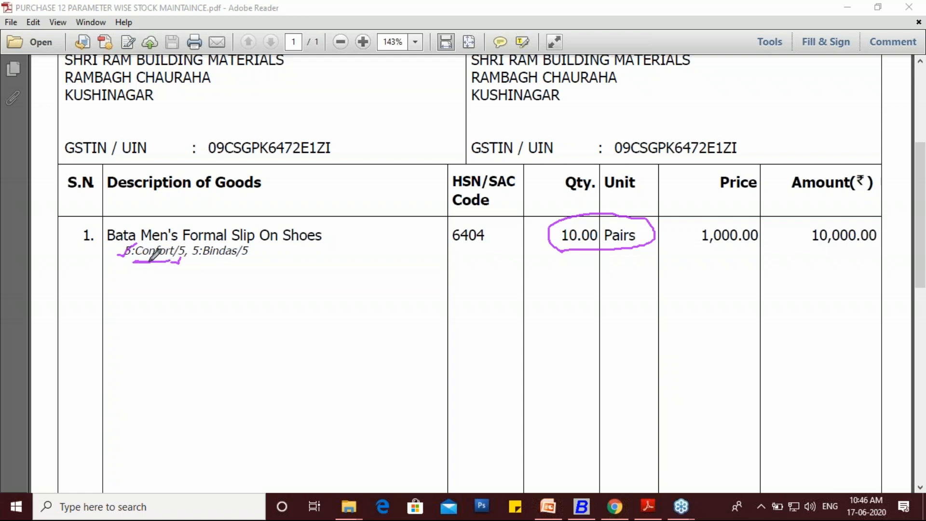
# - Switch from the PDF purchase invoice to the Busy accounting software
pyautogui.moveTo(135, 262); pyautogui.dragTo(172, 261)
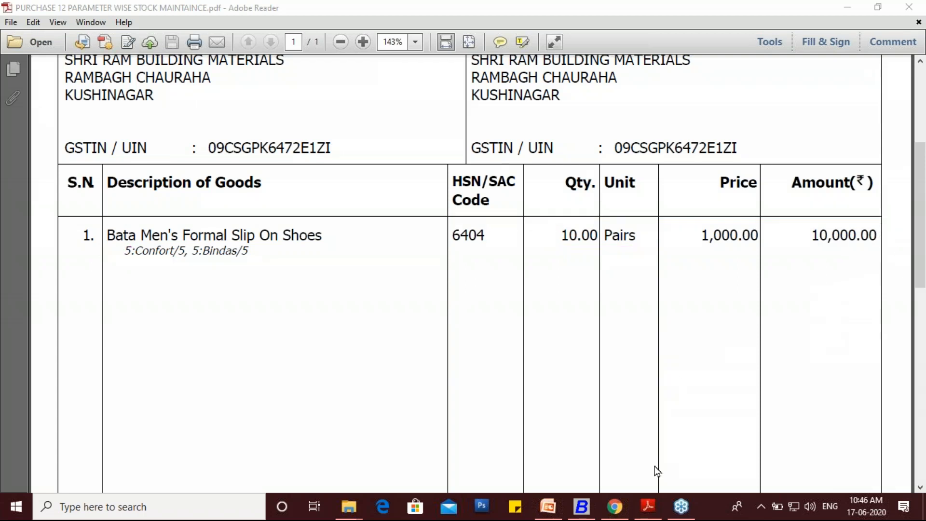
pyautogui.click(581, 506)
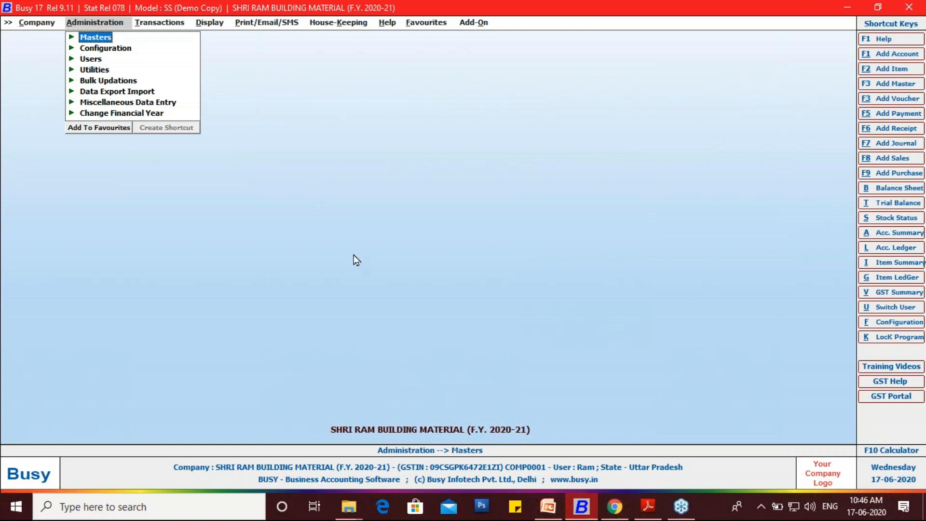
pyautogui.click(883, 324)
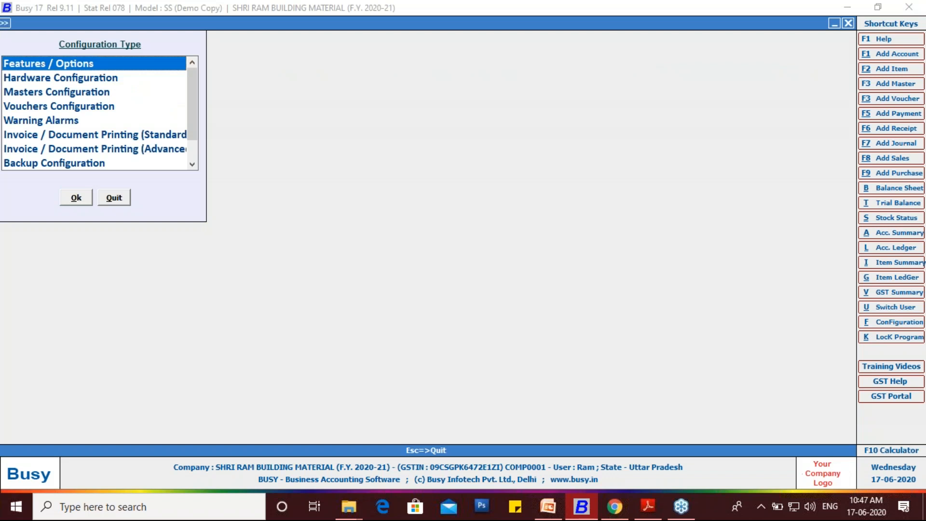
pyautogui.doubleClick(87, 65)
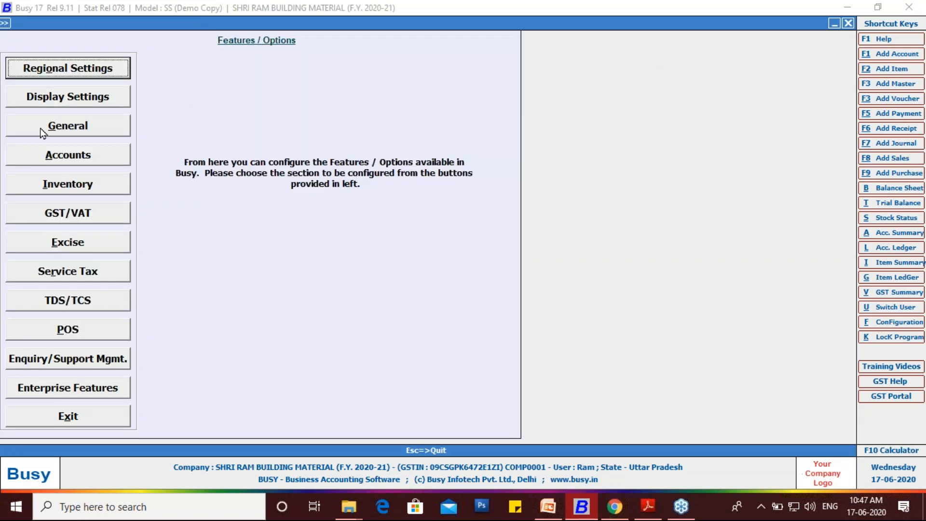
pyautogui.click(97, 188)
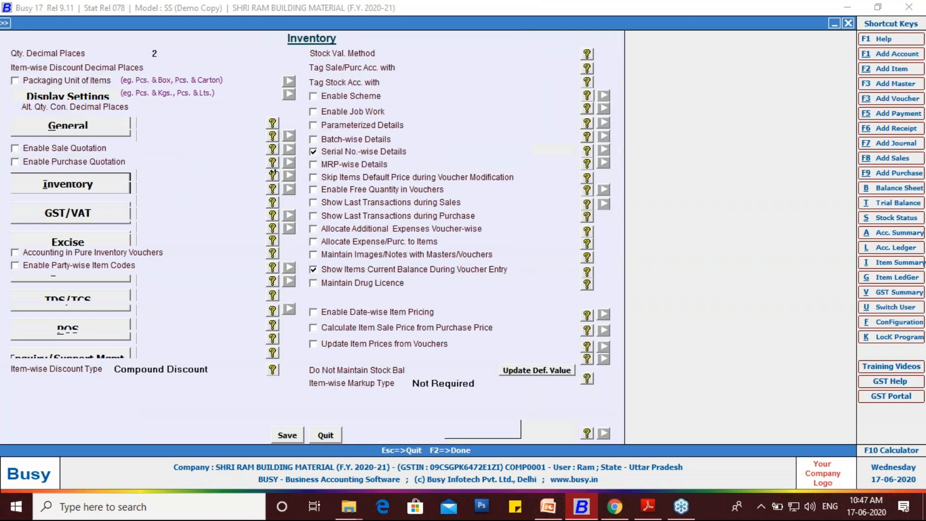
pyautogui.press('Escape')
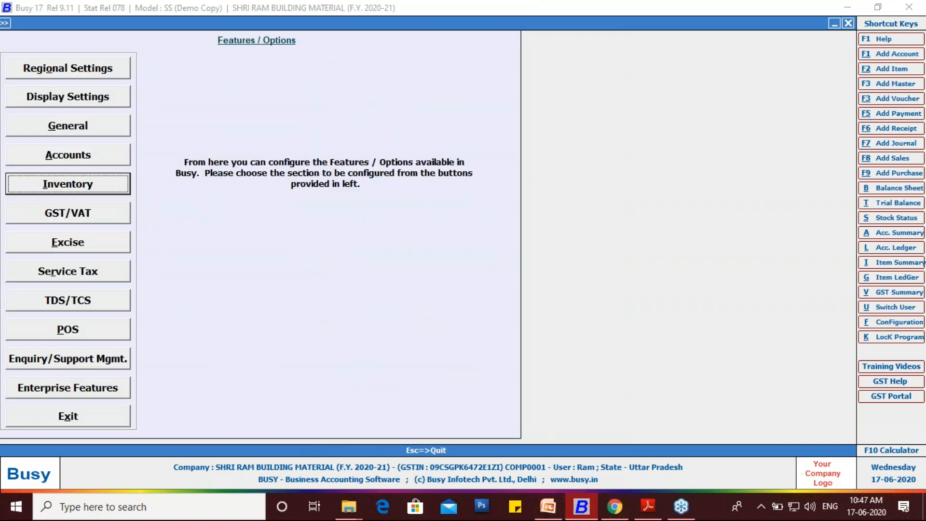
pyautogui.press('Escape')
pyautogui.press('Escape')
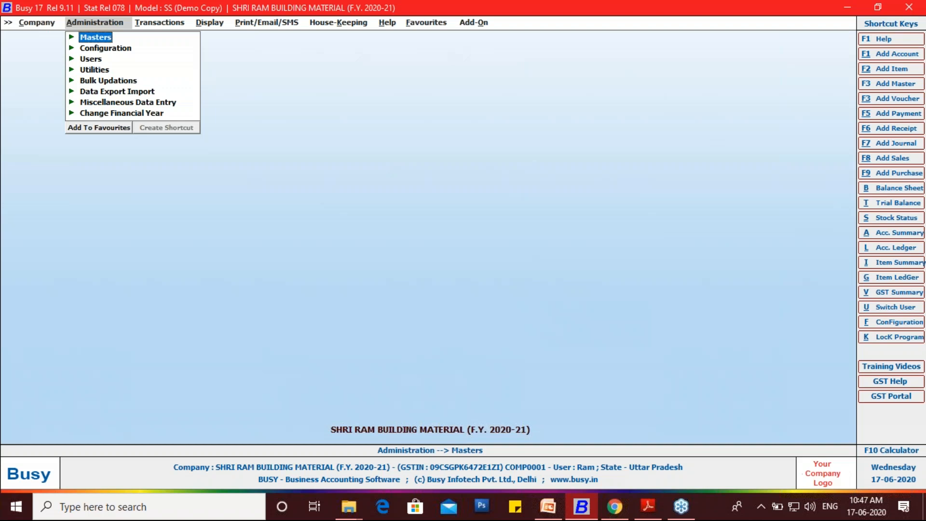
# - Open the Inventory section of the Features / Options configuration
pyautogui.click(919, 192)
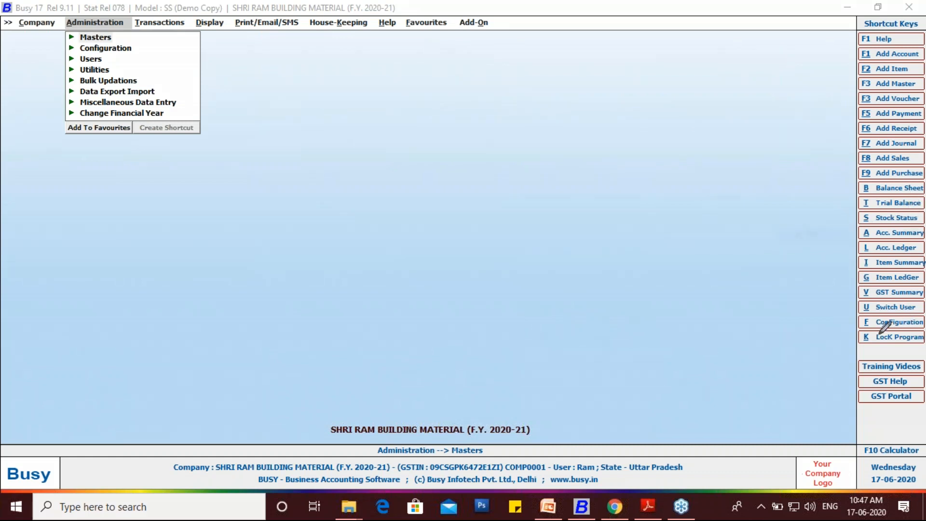
pyautogui.moveTo(862, 311)
pyautogui.mouseDown()
pyautogui.moveTo(876, 342)
pyautogui.moveTo(923, 308)
pyautogui.mouseUp()
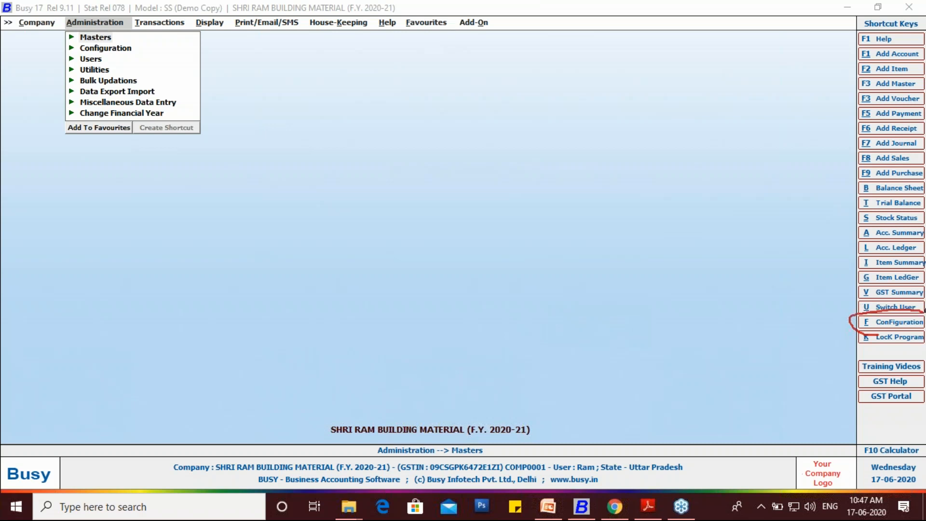
pyautogui.moveTo(879, 334); pyautogui.dragTo(924, 319)
pyautogui.click(877, 321)
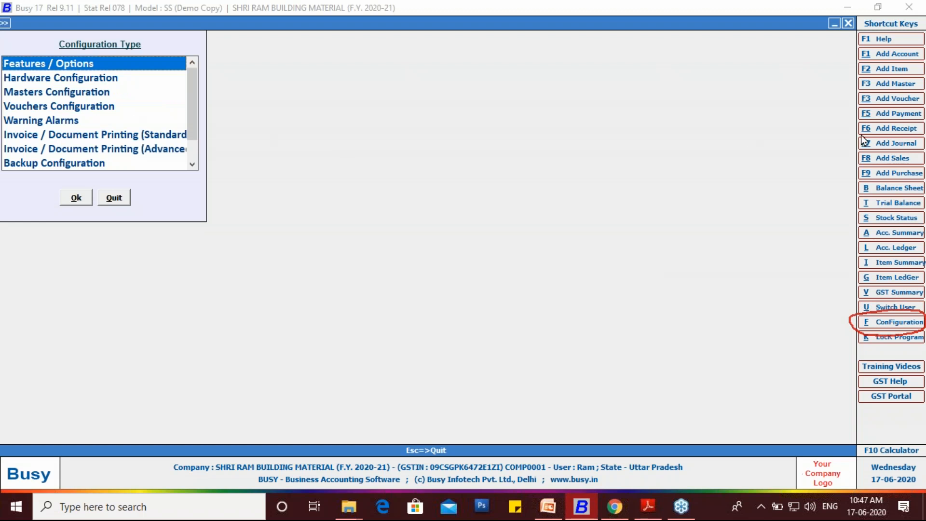
pyautogui.click(909, 198)
pyautogui.click(810, 234)
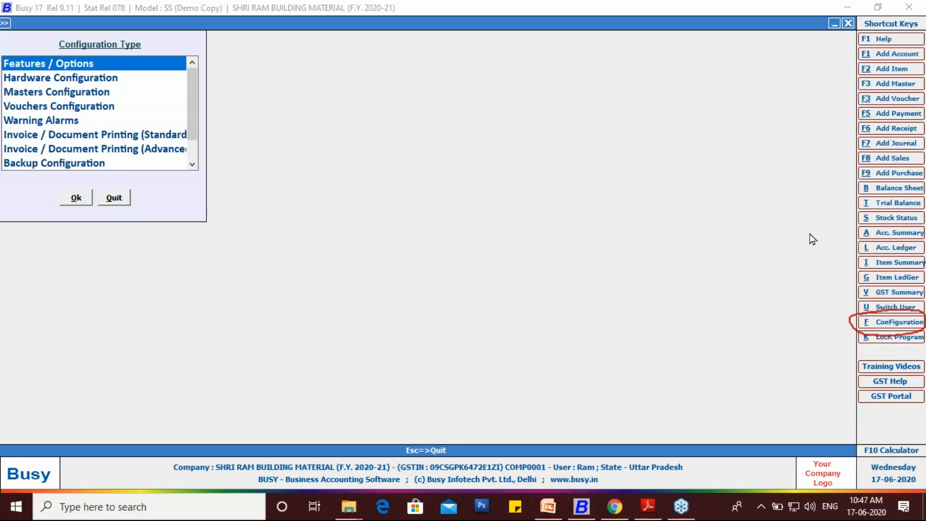
pyautogui.moveTo(102, 68)
pyautogui.mouseDown()
pyautogui.moveTo(9, 46)
pyautogui.moveTo(2, 71)
pyautogui.mouseUp()
pyautogui.moveTo(69, 81); pyautogui.dragTo(99, 63)
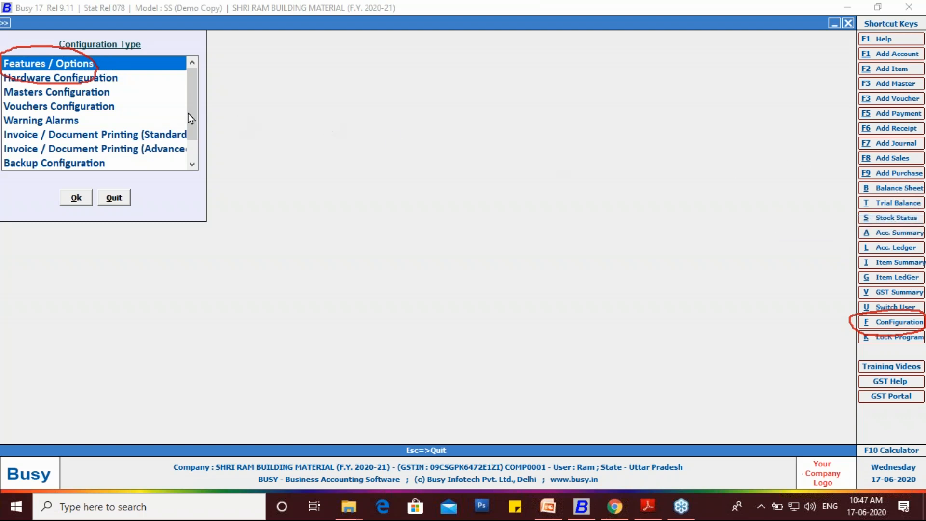
pyautogui.doubleClick(69, 63)
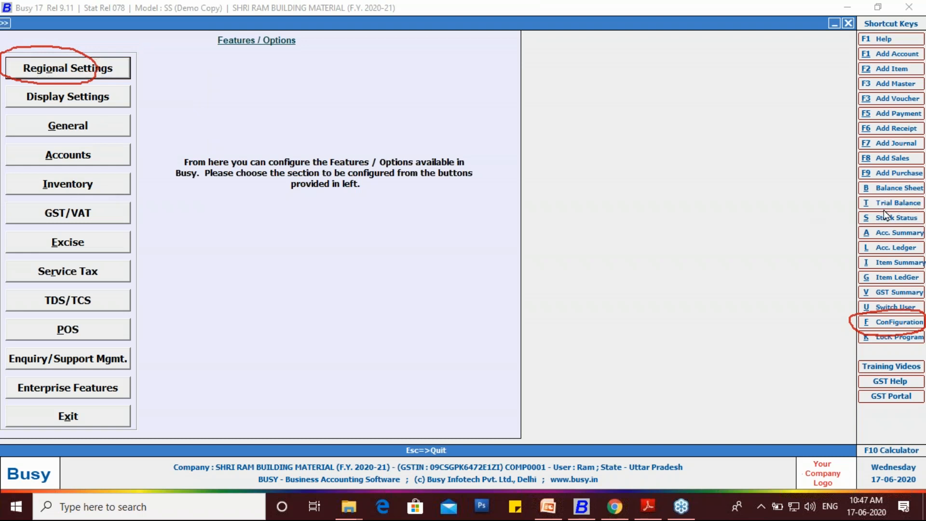
pyautogui.moveTo(30, 201)
pyautogui.mouseDown()
pyautogui.moveTo(35, 181)
pyautogui.moveTo(74, 166)
pyautogui.moveTo(76, 195)
pyautogui.mouseUp()
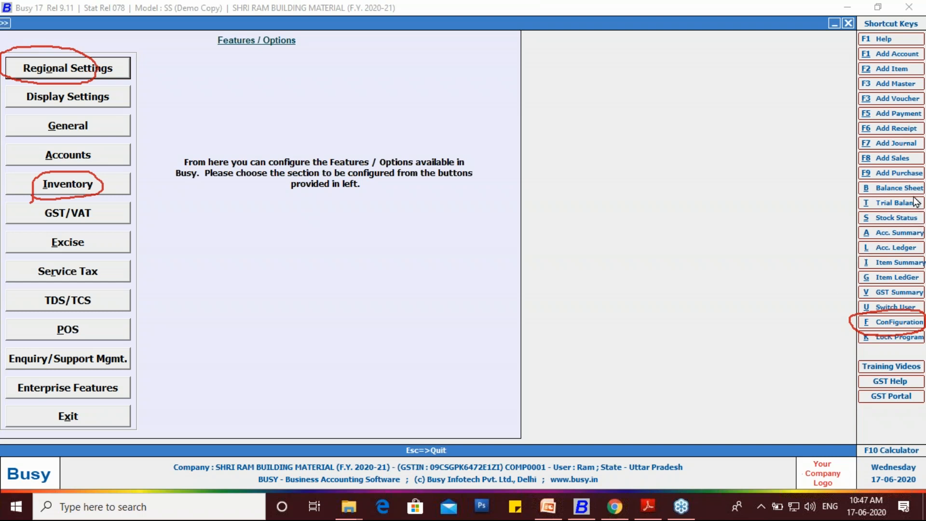
pyautogui.click(80, 186)
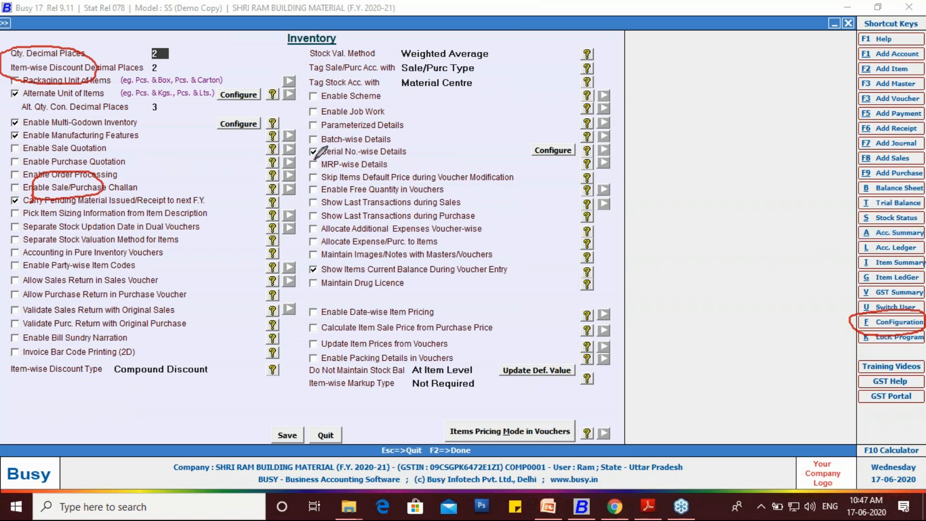
# - Enable Parameterized Details in the inventory options and set the number of parameters to 2
pyautogui.moveTo(314, 160)
pyautogui.mouseDown()
pyautogui.moveTo(306, 146)
pyautogui.moveTo(391, 145)
pyautogui.moveTo(407, 155)
pyautogui.moveTo(353, 157)
pyautogui.mouseUp()
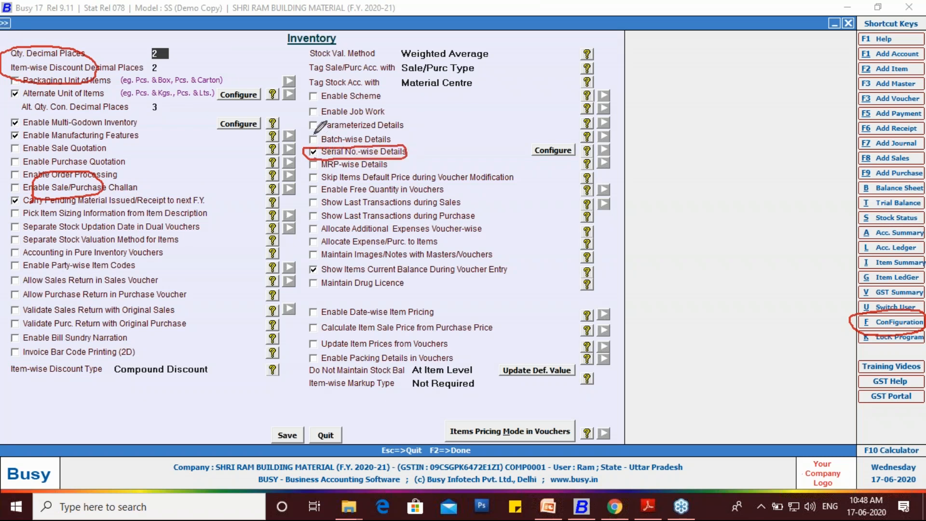
pyautogui.moveTo(303, 132)
pyautogui.mouseDown()
pyautogui.moveTo(301, 119)
pyautogui.moveTo(335, 116)
pyautogui.moveTo(409, 125)
pyautogui.moveTo(320, 133)
pyautogui.mouseUp()
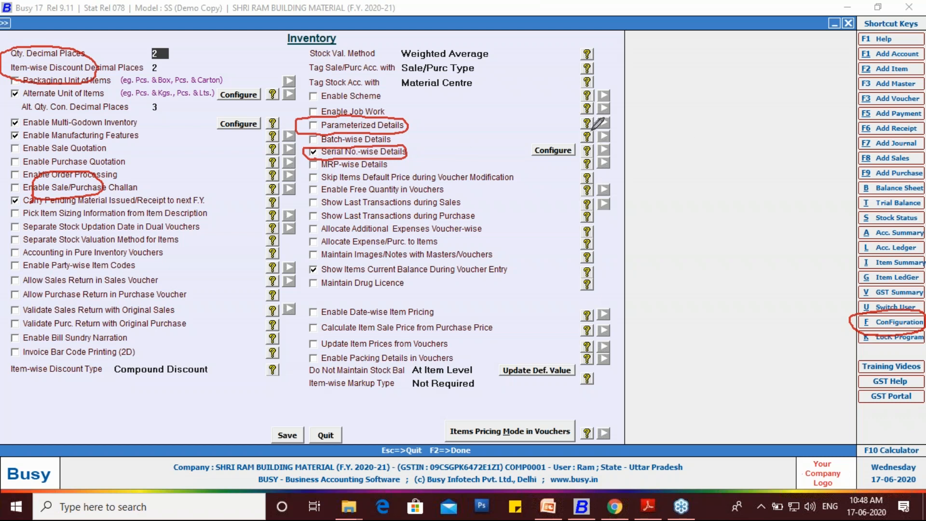
pyautogui.moveTo(593, 115)
pyautogui.mouseDown()
pyautogui.moveTo(578, 120)
pyautogui.moveTo(590, 128)
pyautogui.moveTo(594, 121)
pyautogui.mouseUp()
pyautogui.moveTo(598, 131)
pyautogui.mouseDown()
pyautogui.moveTo(610, 117)
pyautogui.moveTo(612, 127)
pyautogui.moveTo(596, 129)
pyautogui.mouseUp()
pyautogui.click(341, 128)
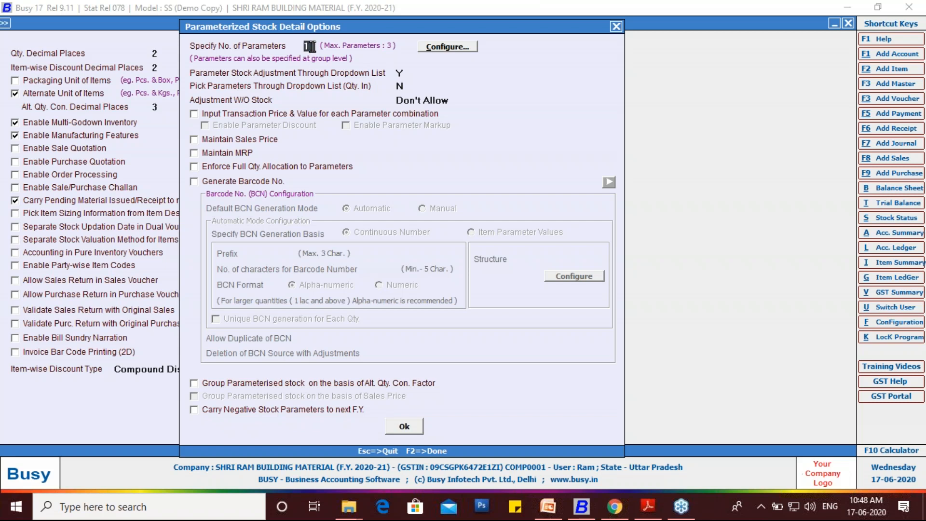
pyautogui.write('2')
pyautogui.press('Return')
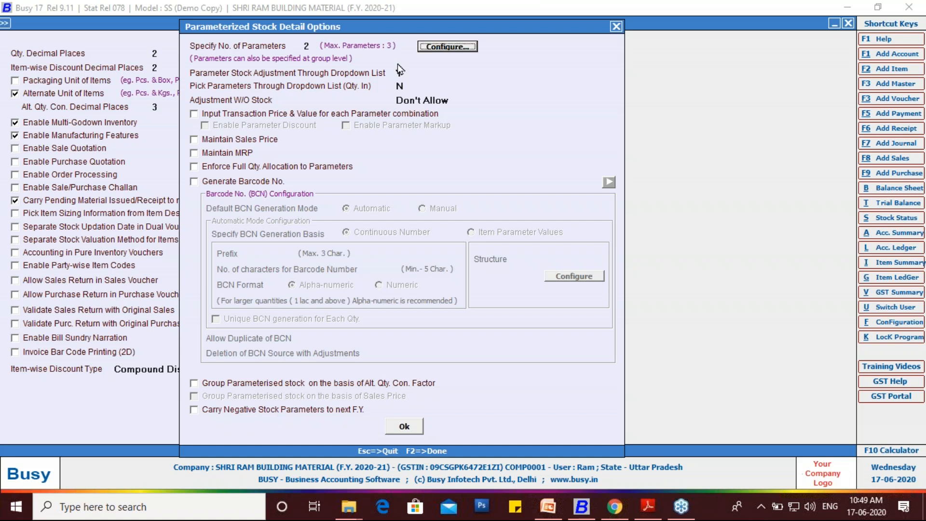
# - Open the stock parameter configuration, name Parameter 1 SIZE and set its entry type to Predefined
pyautogui.press('Return')
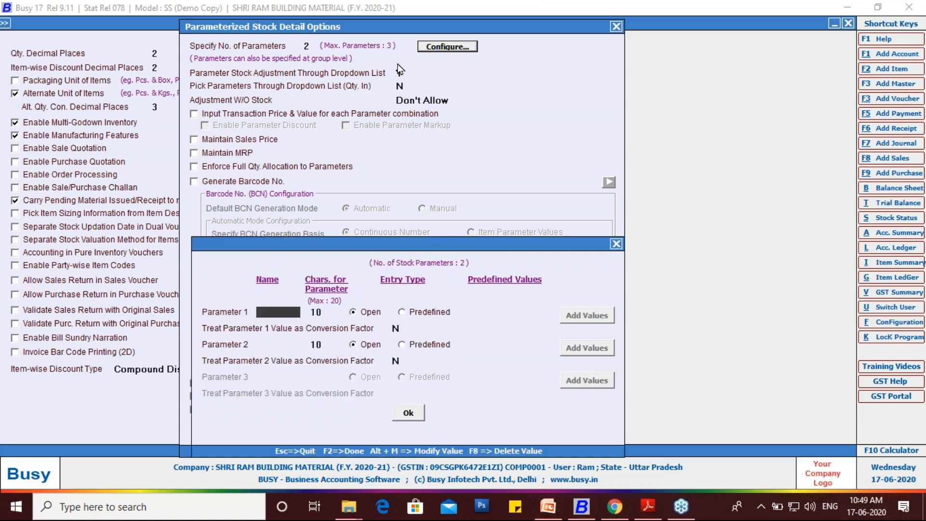
pyautogui.moveTo(367, 244); pyautogui.dragTo(404, 91)
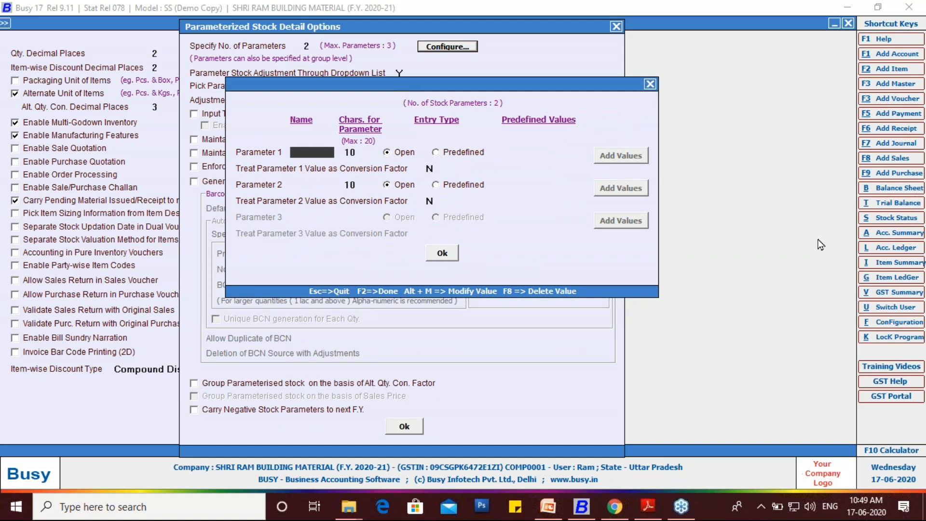
pyautogui.moveTo(421, 151)
pyautogui.mouseDown()
pyautogui.moveTo(416, 139)
pyautogui.moveTo(388, 135)
pyautogui.moveTo(384, 162)
pyautogui.moveTo(420, 145)
pyautogui.moveTo(484, 143)
pyautogui.moveTo(489, 156)
pyautogui.moveTo(435, 159)
pyautogui.mouseUp()
pyautogui.click(433, 159)
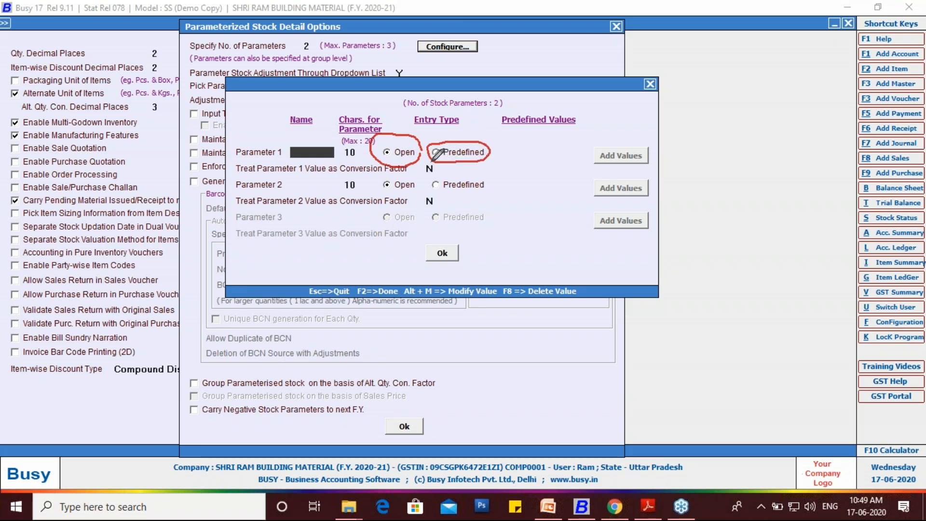
pyautogui.moveTo(402, 140)
pyautogui.mouseDown()
pyautogui.moveTo(413, 110)
pyautogui.moveTo(416, 117)
pyautogui.mouseUp()
pyautogui.moveTo(589, 153)
pyautogui.mouseDown()
pyautogui.moveTo(649, 144)
pyautogui.moveTo(652, 157)
pyautogui.moveTo(615, 171)
pyautogui.moveTo(590, 153)
pyautogui.mouseUp()
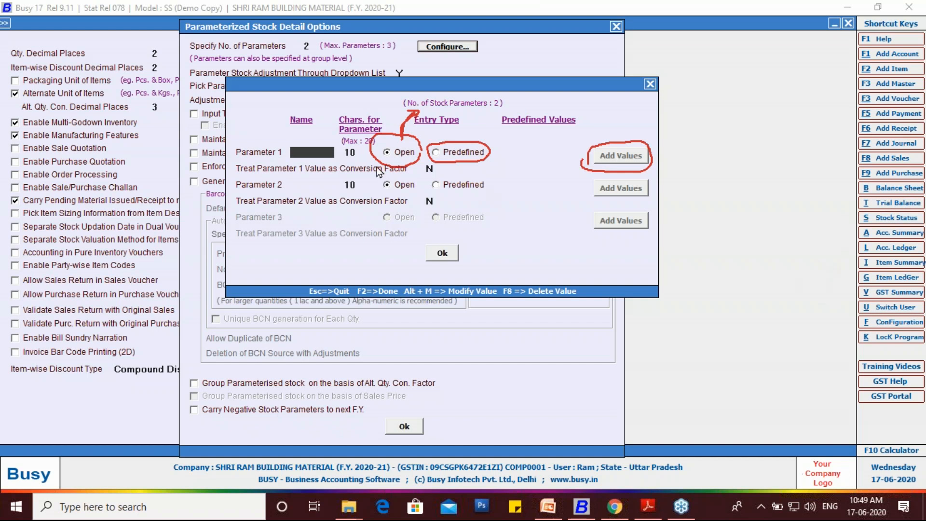
pyautogui.write('SIZE')
pyautogui.press('Return')
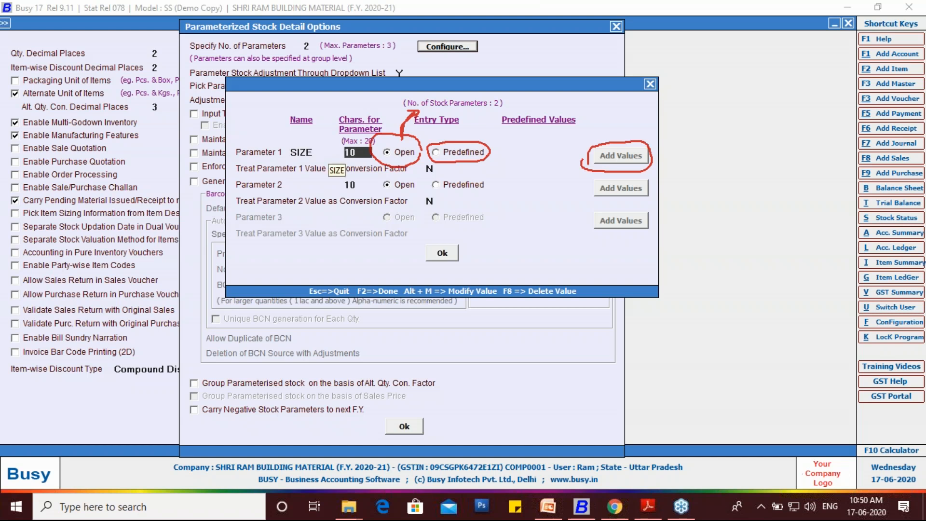
pyautogui.press('Return')
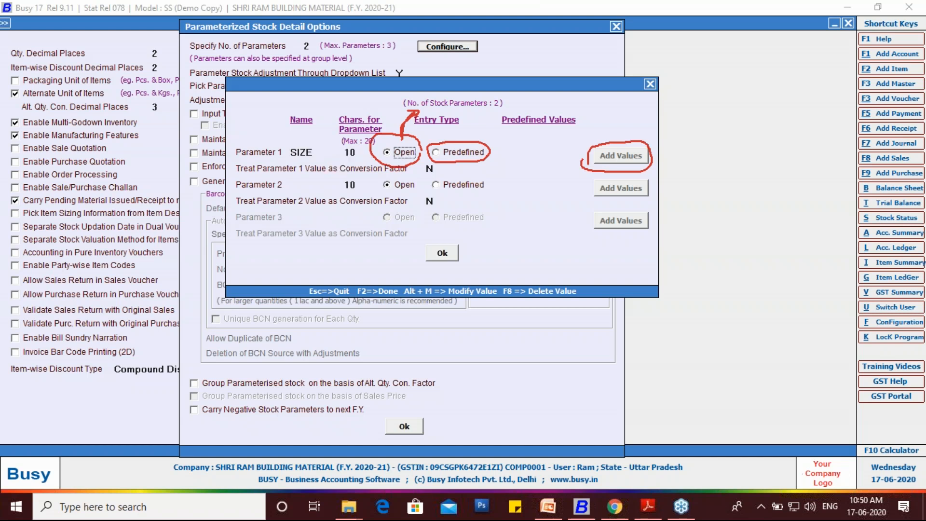
pyautogui.click(435, 153)
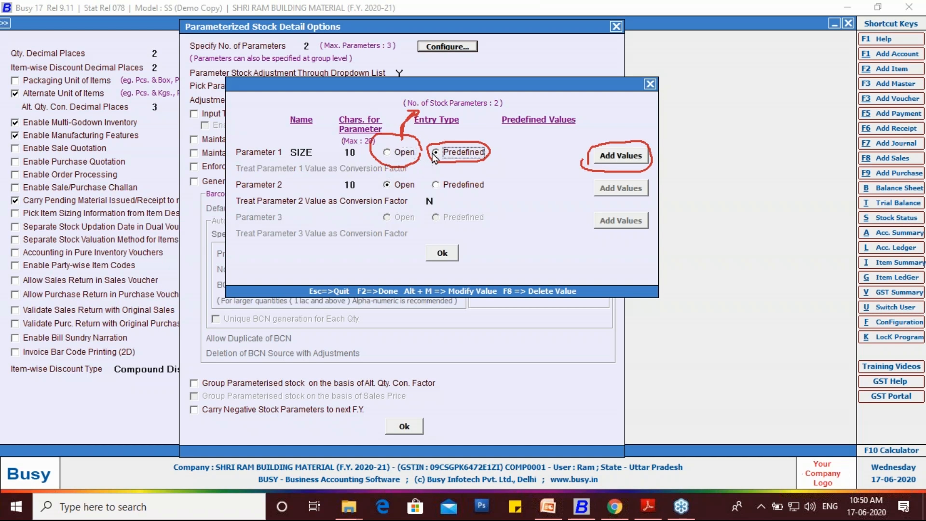
# - Add the predefined values 5 and 6 to the SIZE parameter
pyautogui.click(629, 157)
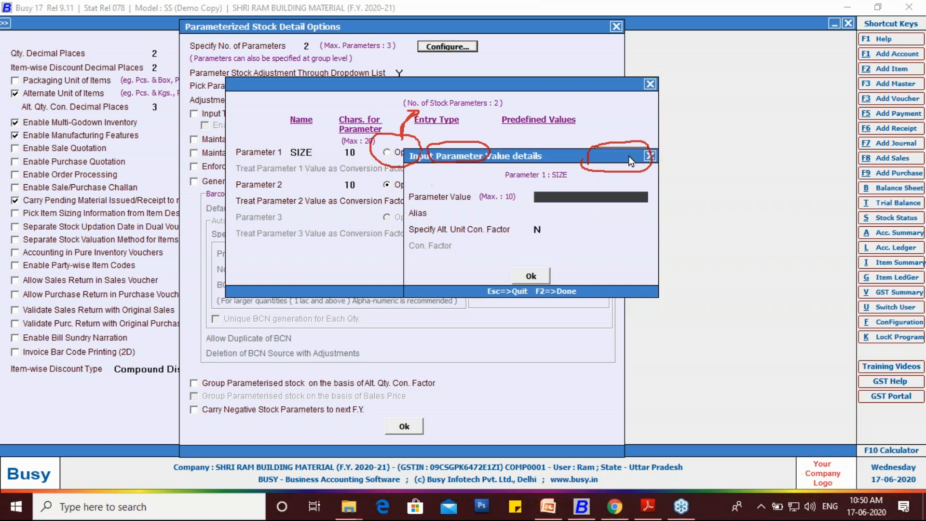
pyautogui.moveTo(540, 155); pyautogui.dragTo(654, 214)
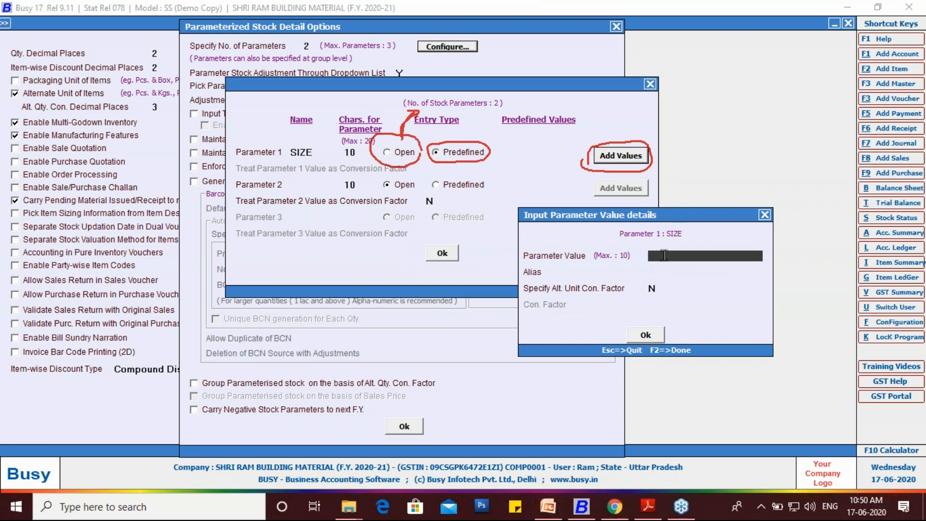
pyautogui.write('5')
pyautogui.click(644, 333)
pyautogui.click(606, 155)
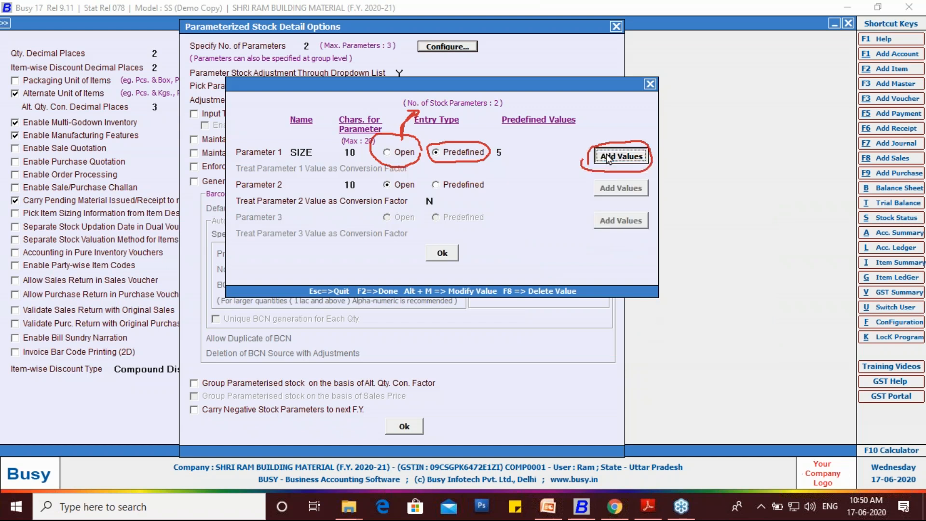
pyautogui.write('6')
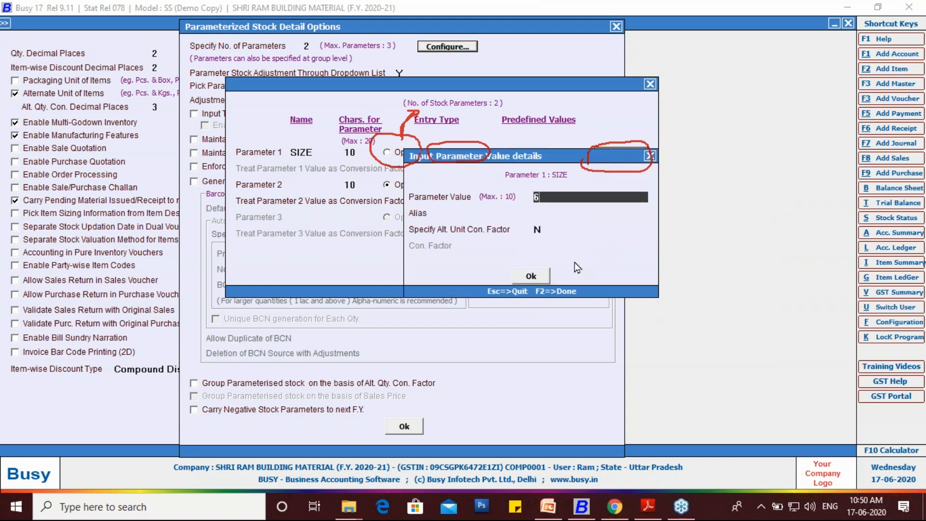
pyautogui.click(539, 278)
# - Add the predefined values 7, 8 and 9 to the SIZE parameter
pyautogui.click(609, 161)
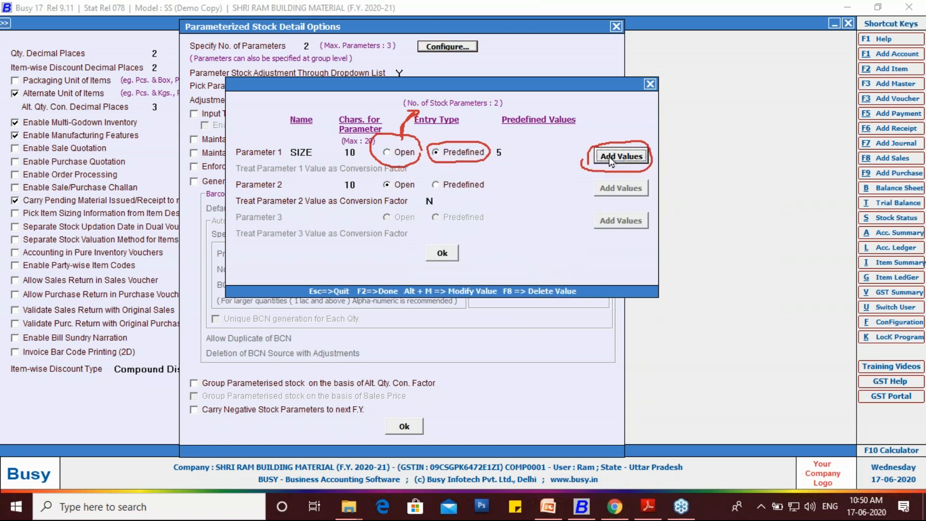
pyautogui.write('7')
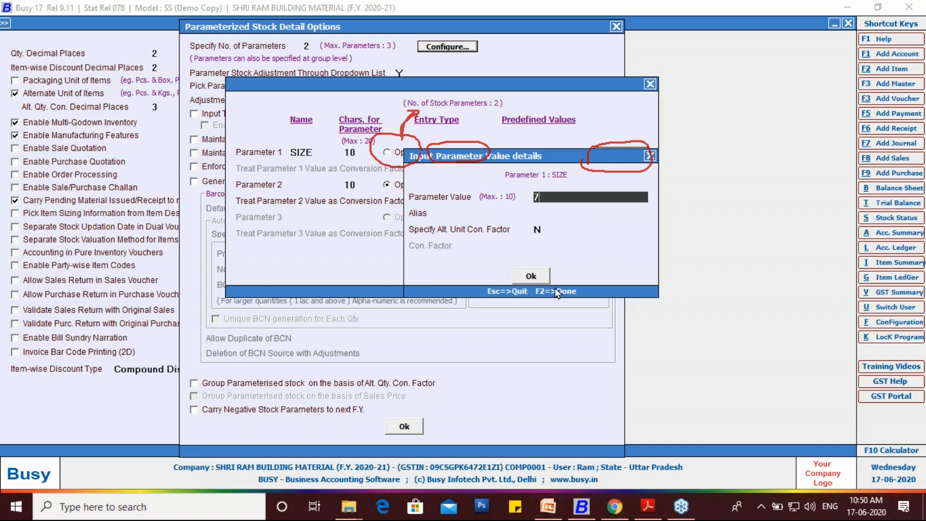
pyautogui.click(531, 277)
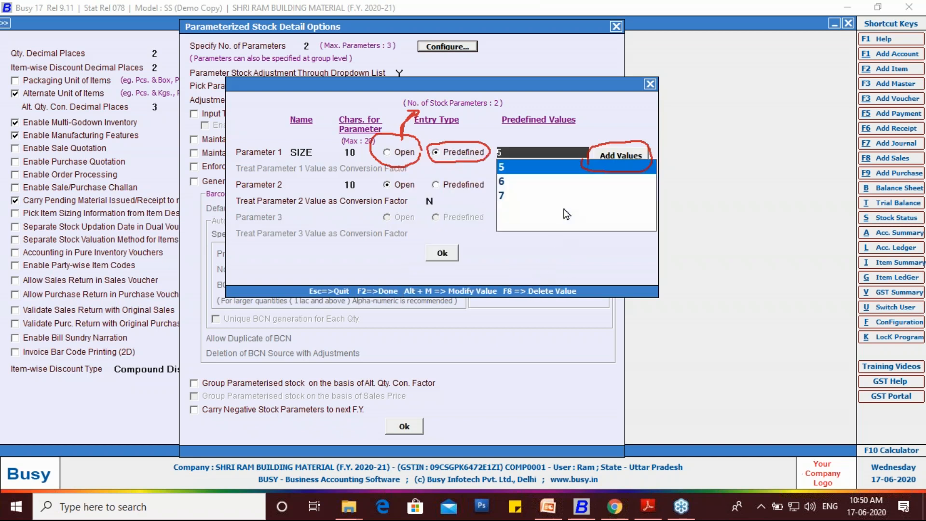
pyautogui.click(607, 153)
pyautogui.write('8')
pyautogui.click(534, 276)
pyautogui.click(616, 155)
pyautogui.write('9')
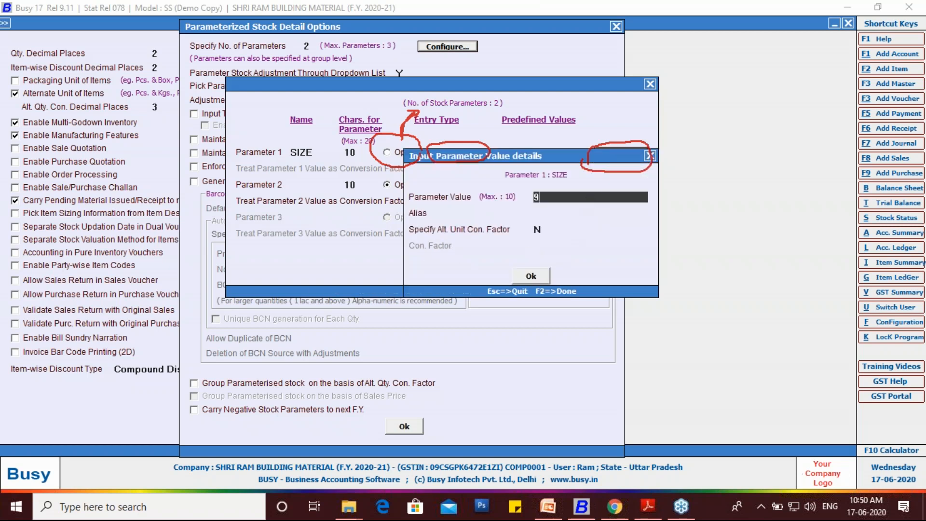
pyautogui.click(534, 276)
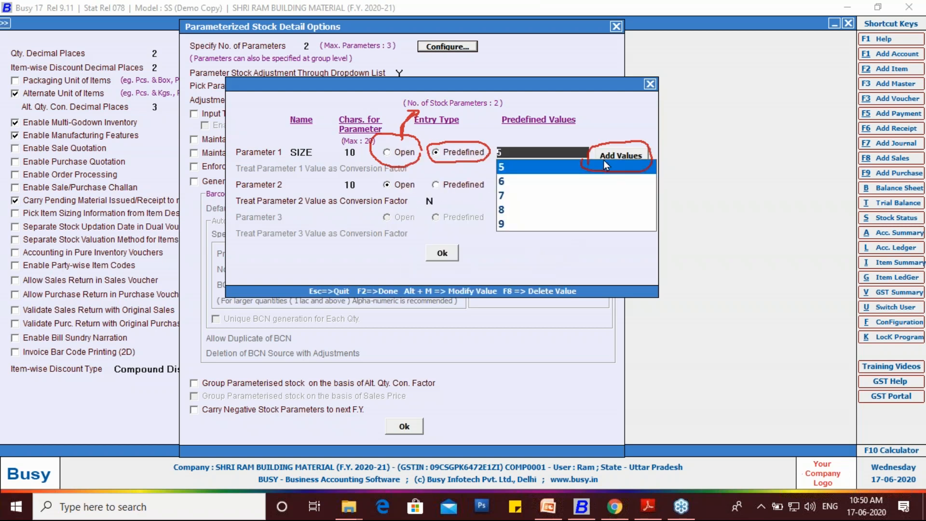
# - Add the predefined value 10 to the SIZE parameter and check its value list
pyautogui.click(605, 155)
pyautogui.write('10')
pyautogui.click(536, 279)
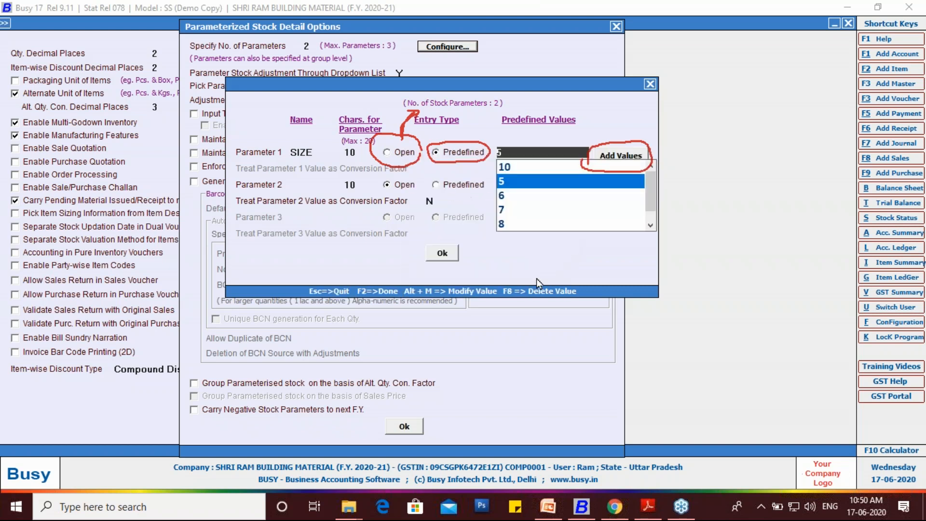
pyautogui.scroll(-1, 544, 204)
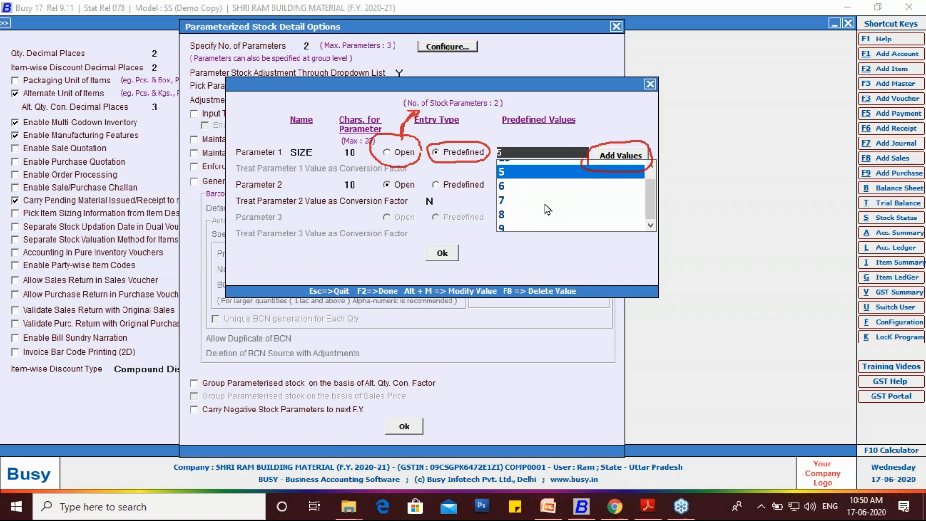
pyautogui.scroll(1, 544, 204)
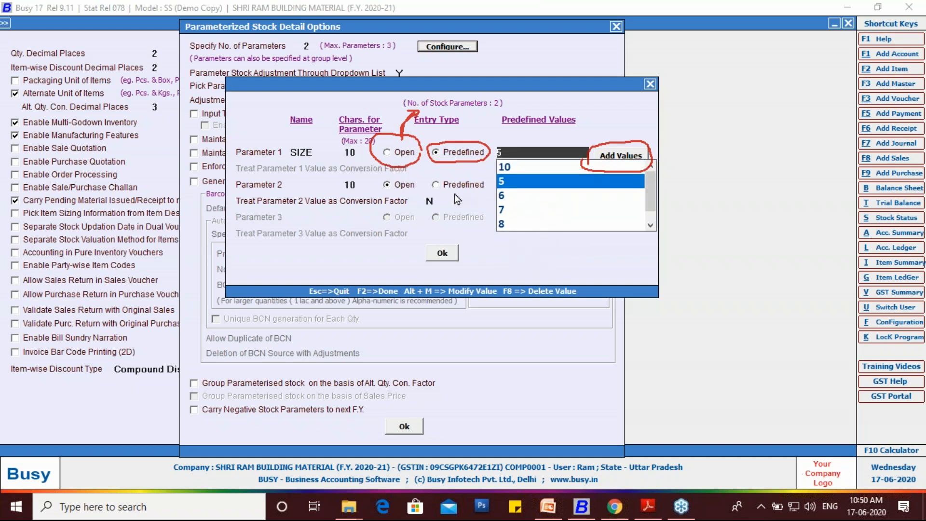
# - Name Parameter 2 STYLE and set its entry type to Predefined
pyautogui.click(299, 184)
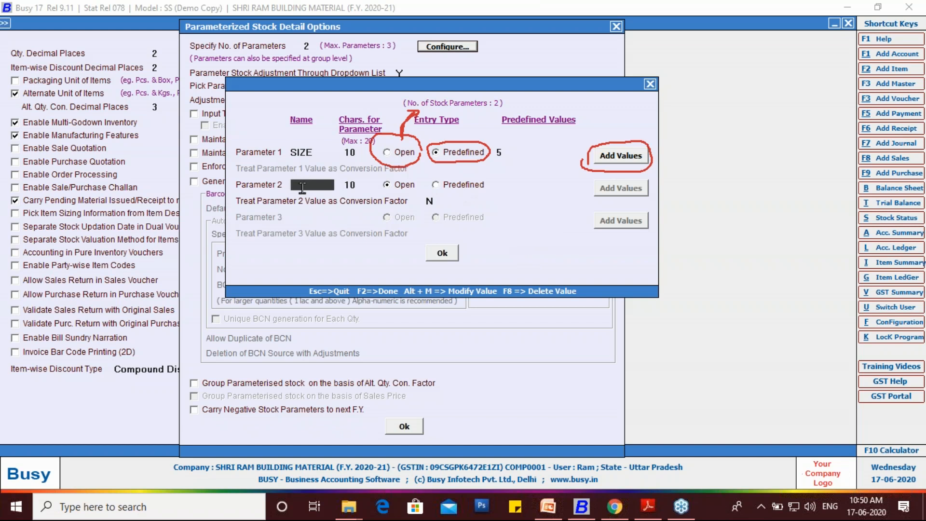
pyautogui.write('STYLE')
pyautogui.click(437, 189)
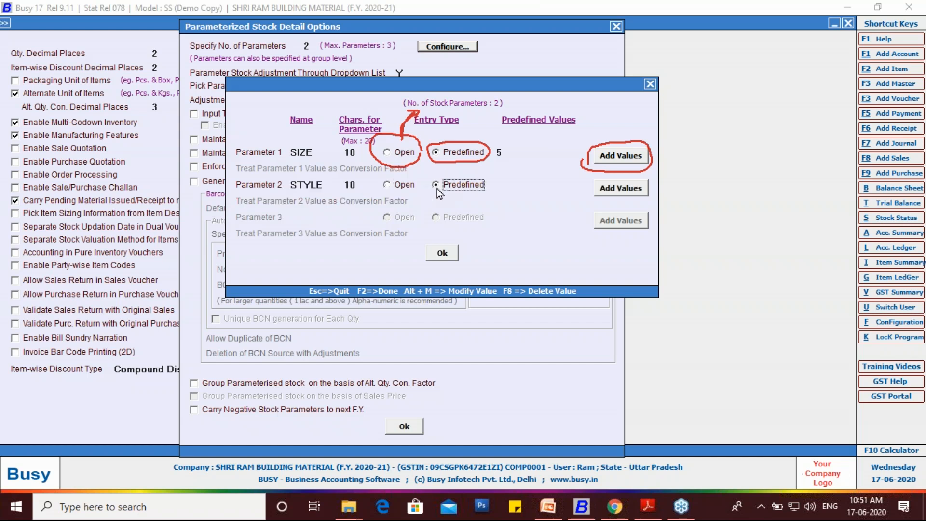
# - Check the style names in the purchase PDF in Adobe Reader, and add COMFORT as a predefined STYLE value in Busy
pyautogui.click(618, 190)
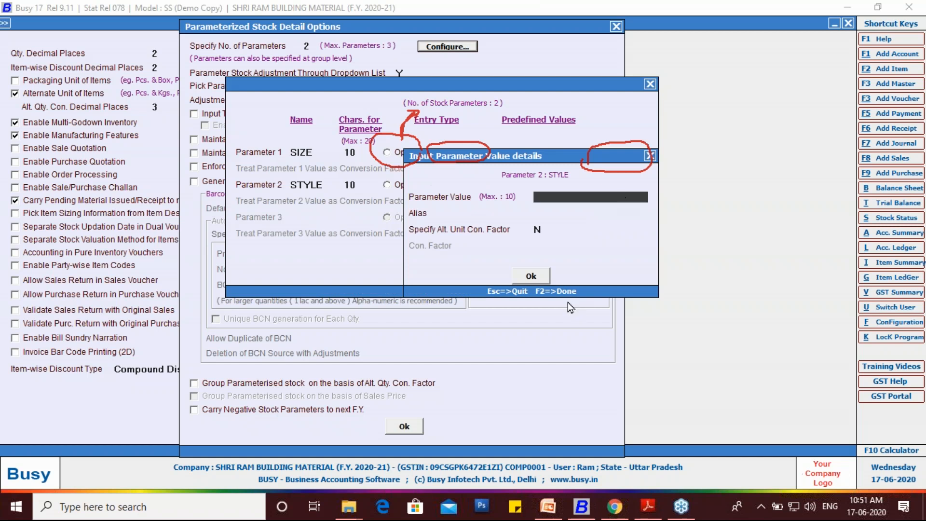
pyautogui.click(647, 506)
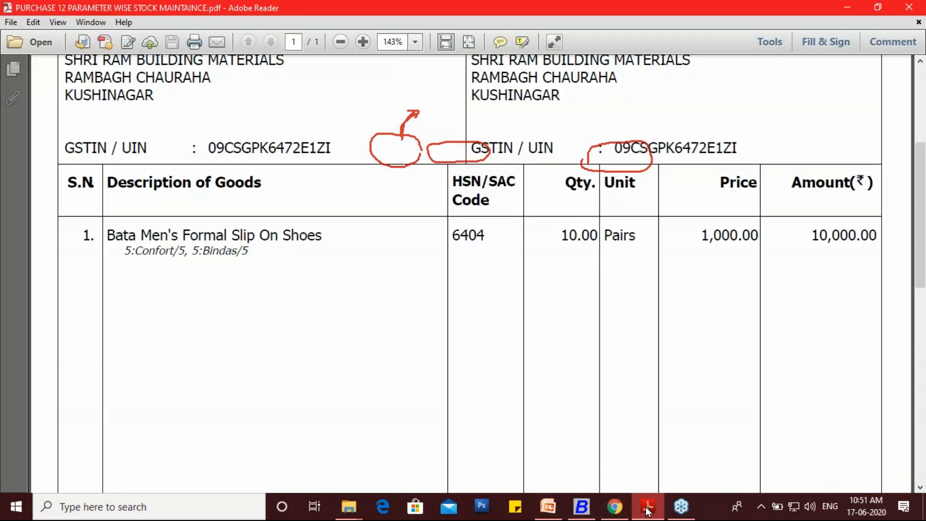
pyautogui.moveTo(134, 251); pyautogui.dragTo(236, 251)
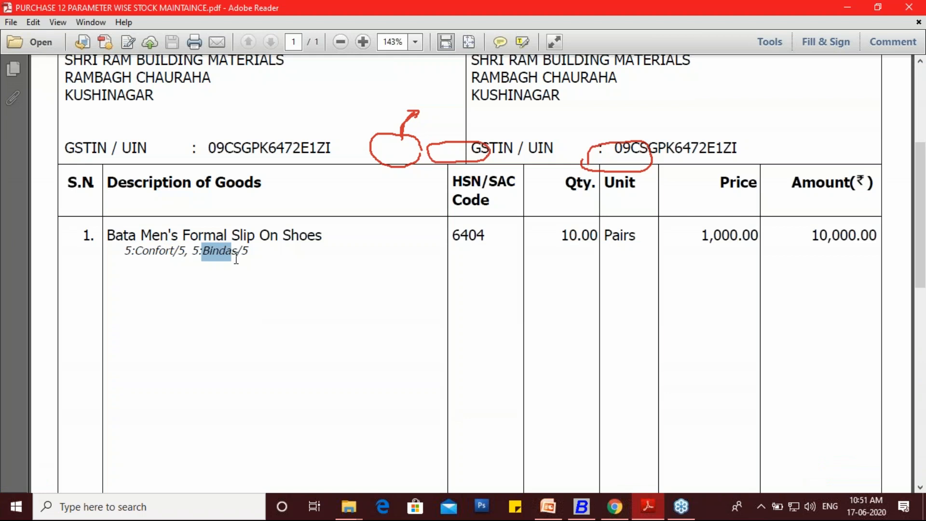
pyautogui.click(581, 507)
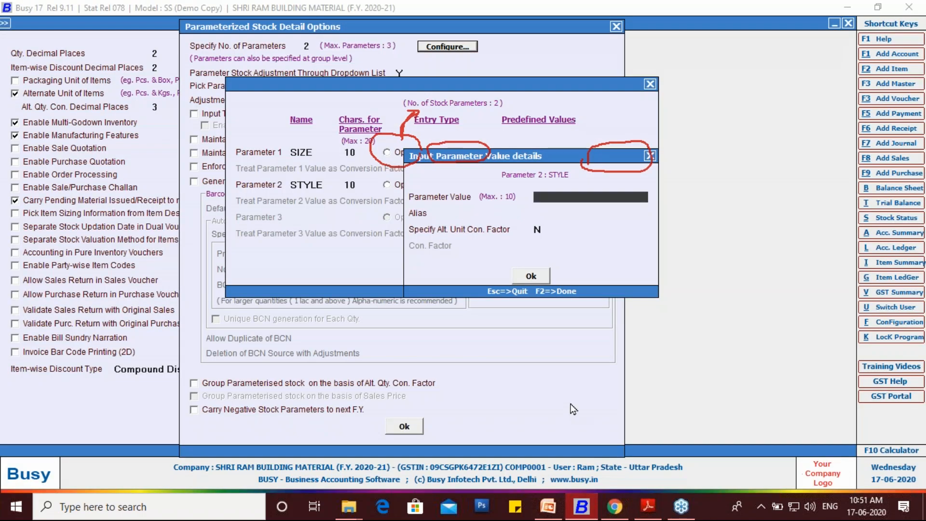
pyautogui.write('COMFORT')
pyautogui.click(542, 280)
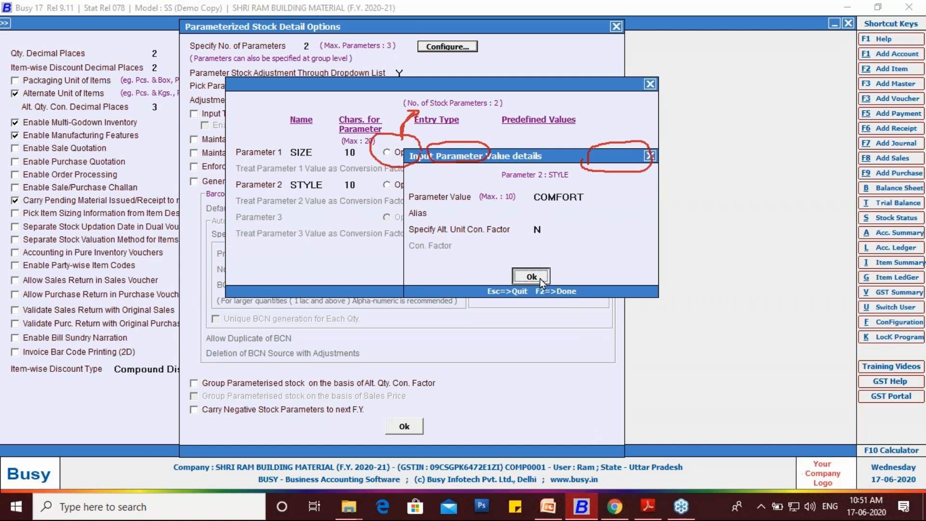
# - Add the predefined value BINDAS to the STYLE parameter and accept the parameter configuration
pyautogui.click(612, 190)
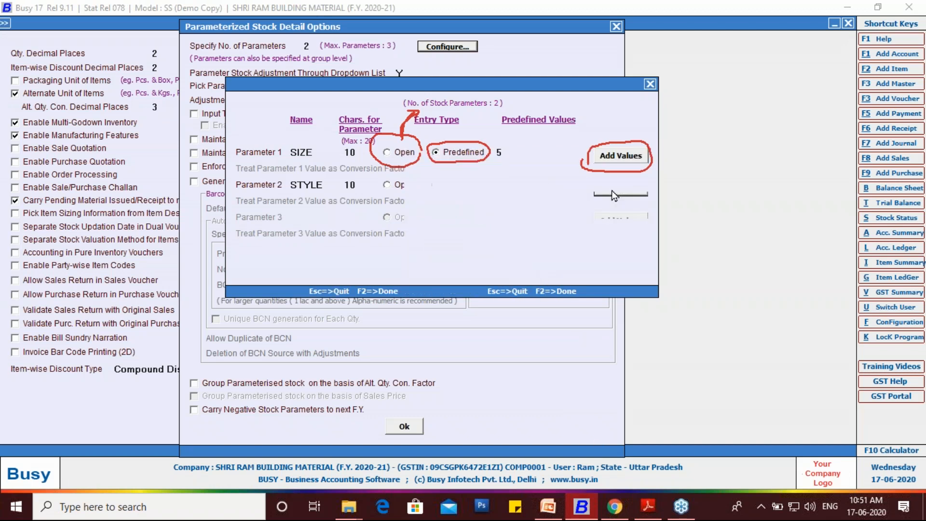
pyautogui.write('BINDAS')
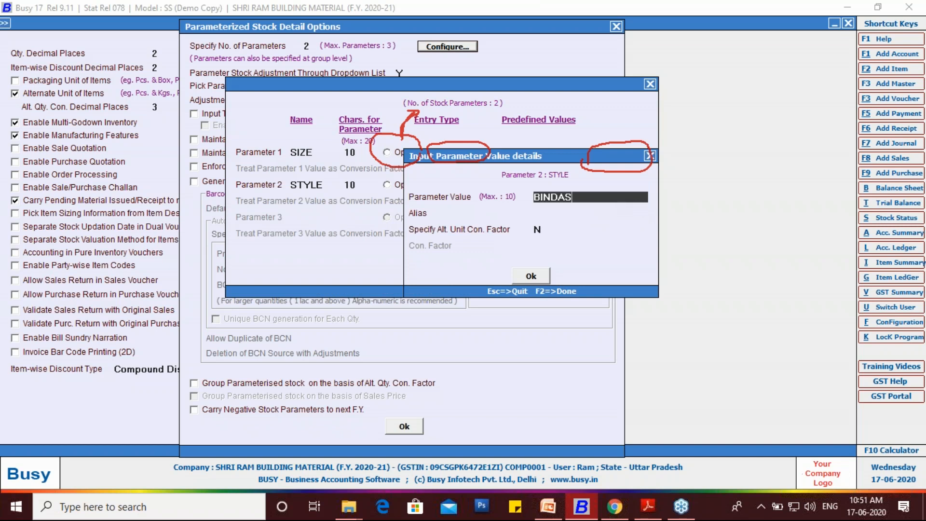
pyautogui.click(533, 277)
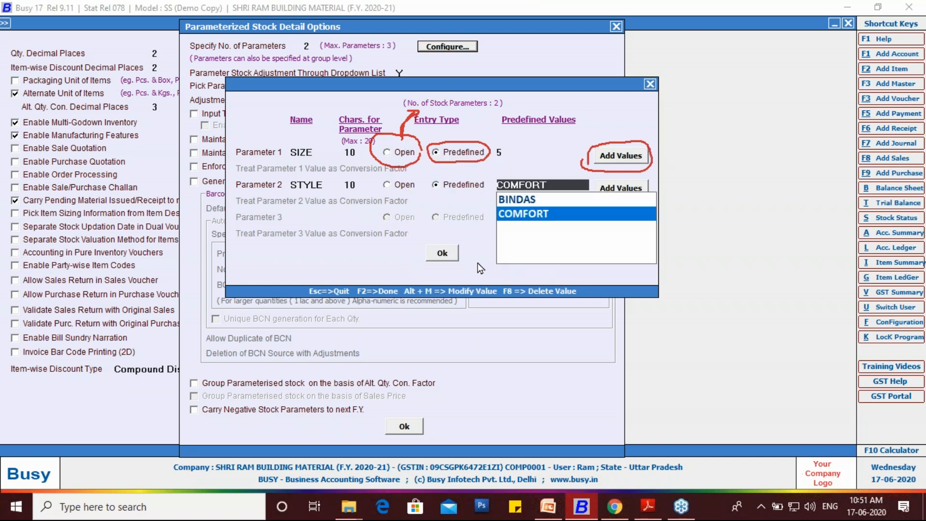
pyautogui.click(449, 255)
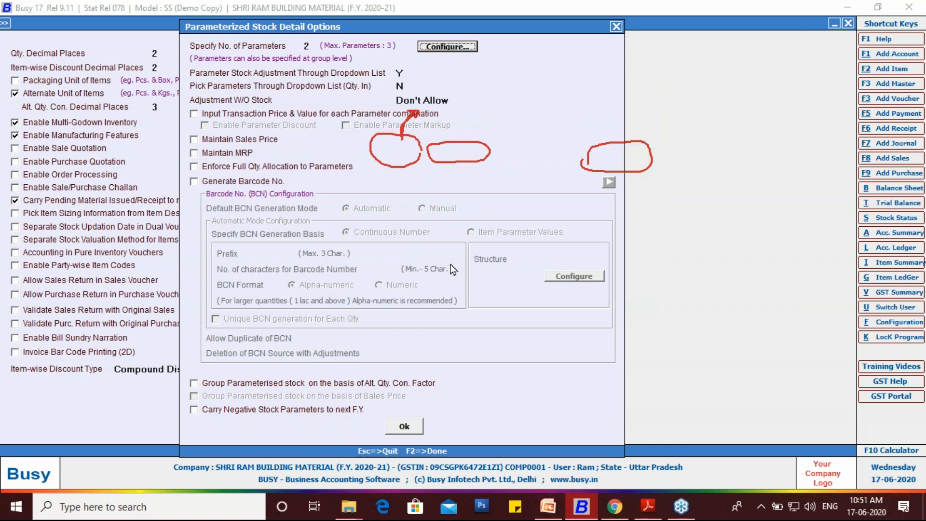
pyautogui.click(913, 199)
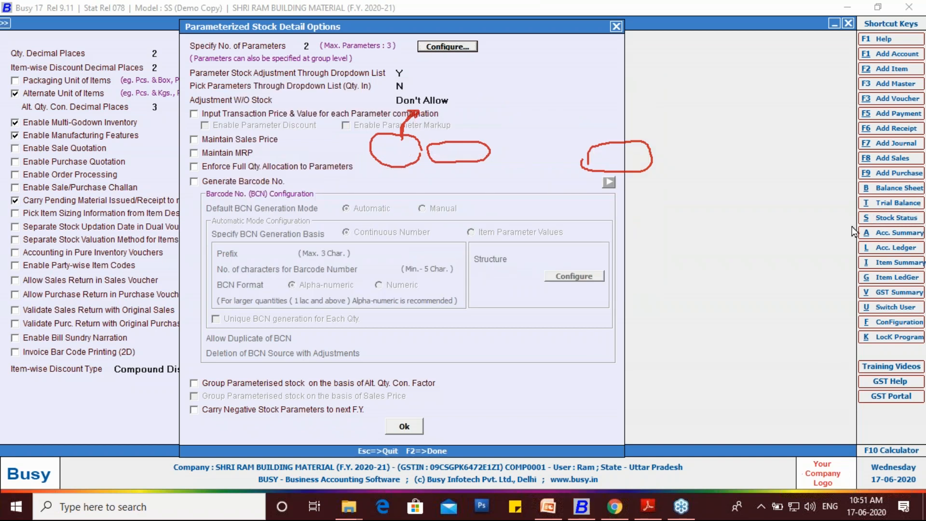
pyautogui.moveTo(432, 426); pyautogui.dragTo(405, 403)
pyautogui.moveTo(404, 442)
pyautogui.mouseDown()
pyautogui.moveTo(423, 409)
pyautogui.moveTo(429, 418)
pyautogui.mouseUp()
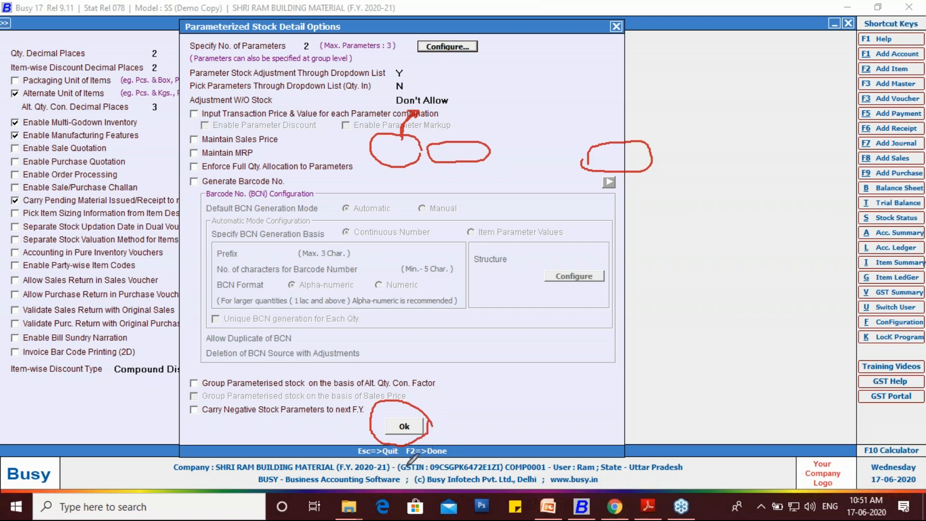
pyautogui.moveTo(404, 466)
pyautogui.mouseDown()
pyautogui.moveTo(408, 444)
pyautogui.moveTo(446, 441)
pyautogui.moveTo(449, 454)
pyautogui.moveTo(406, 454)
pyautogui.mouseUp()
pyautogui.click(826, 293)
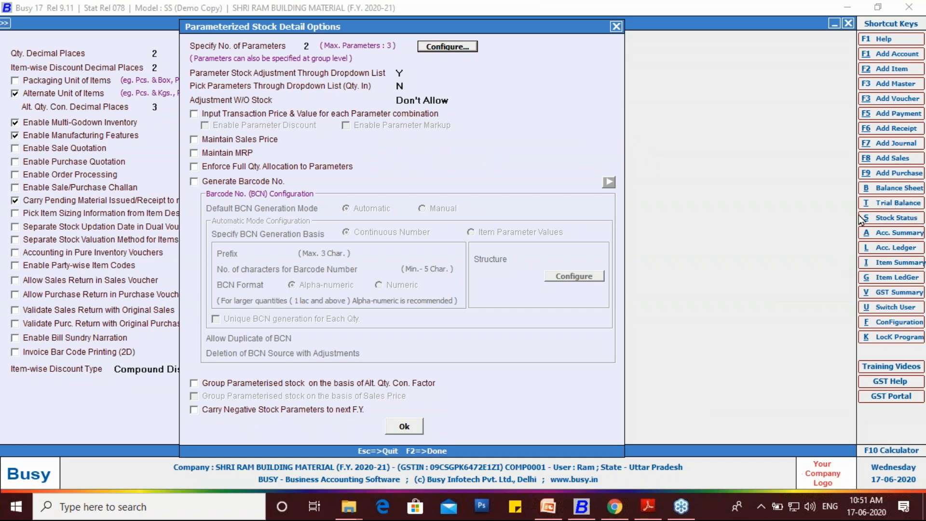
# - Close the parameterized stock options, save the inventory settings and leave the inventory section
pyautogui.click(560, 401)
pyautogui.press('Escape')
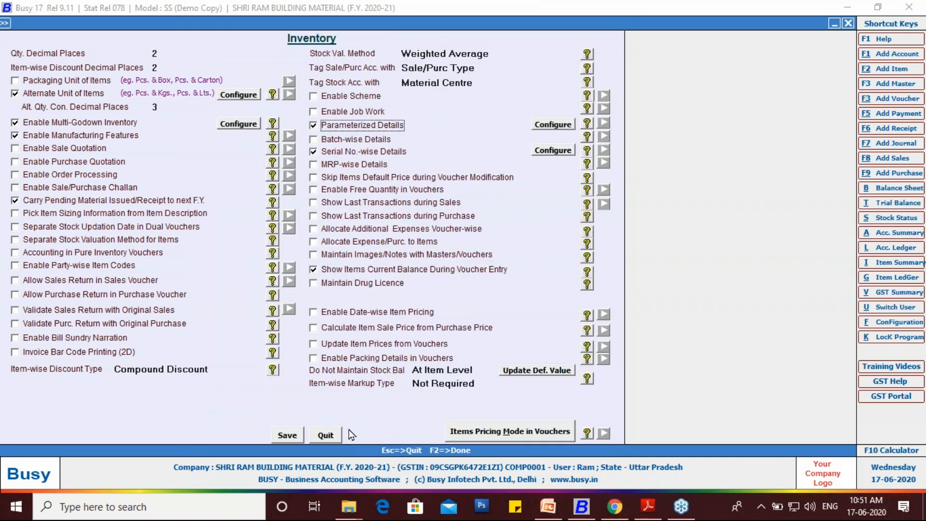
pyautogui.click(289, 435)
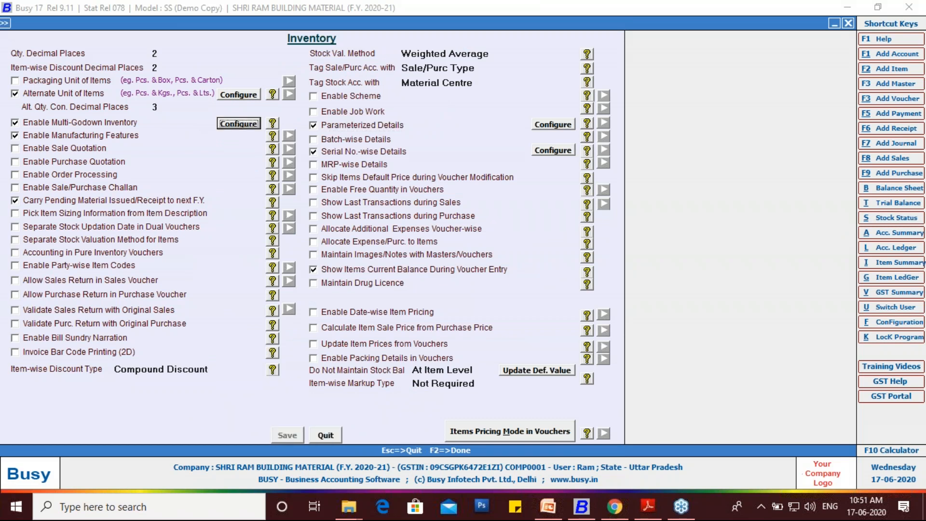
pyautogui.press('Escape')
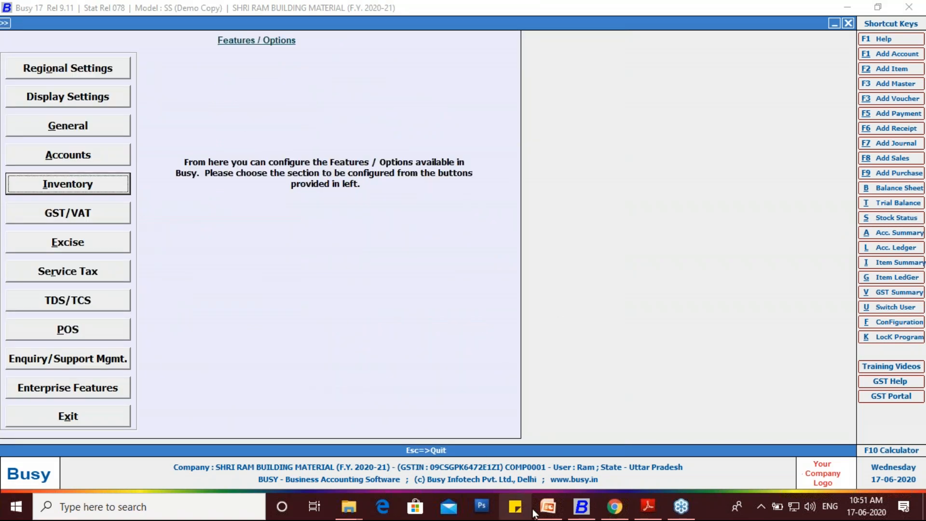
# - Switch to PowerPoint to review Step 1 of the parameter-wise stock procedure, and return to Busy
pyautogui.click(548, 506)
pyautogui.moveTo(356, 263)
pyautogui.mouseDown()
pyautogui.moveTo(402, 280)
pyautogui.moveTo(608, 289)
pyautogui.mouseUp()
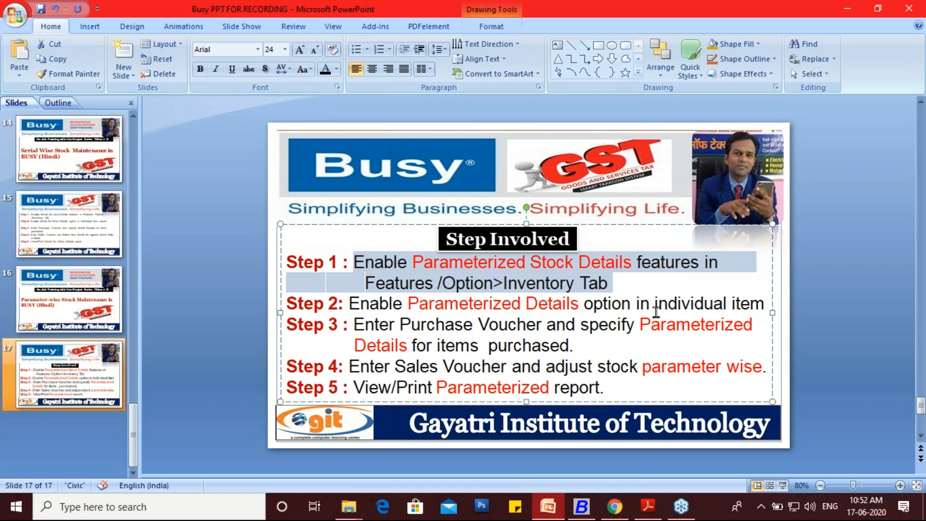
pyautogui.click(581, 506)
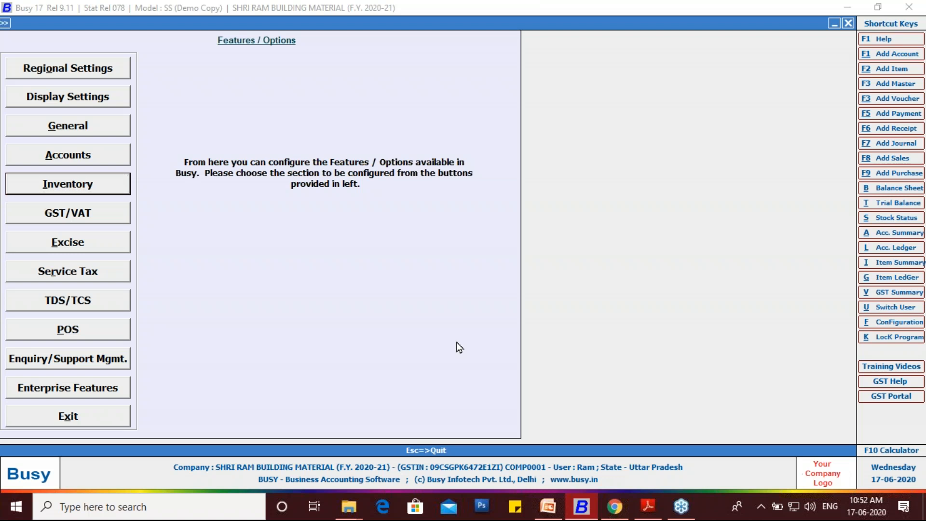
# - Leave the feature options and open a blank item master for adding a new item
pyautogui.press('Escape')
pyautogui.press('Escape')
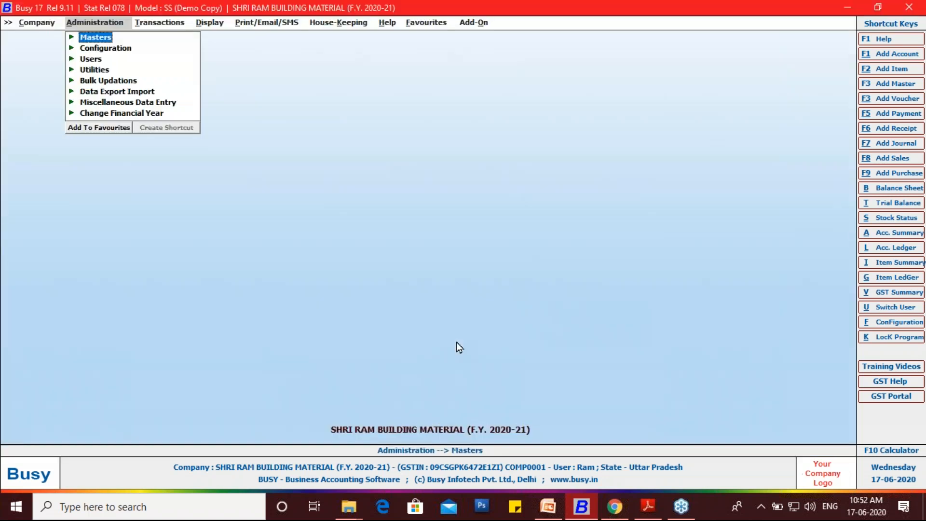
pyautogui.press('Right')
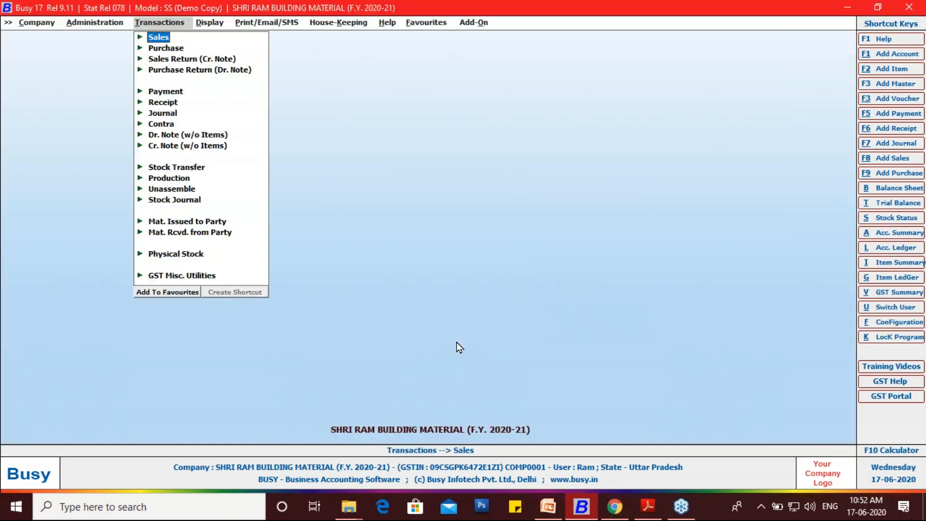
pyautogui.press('Left')
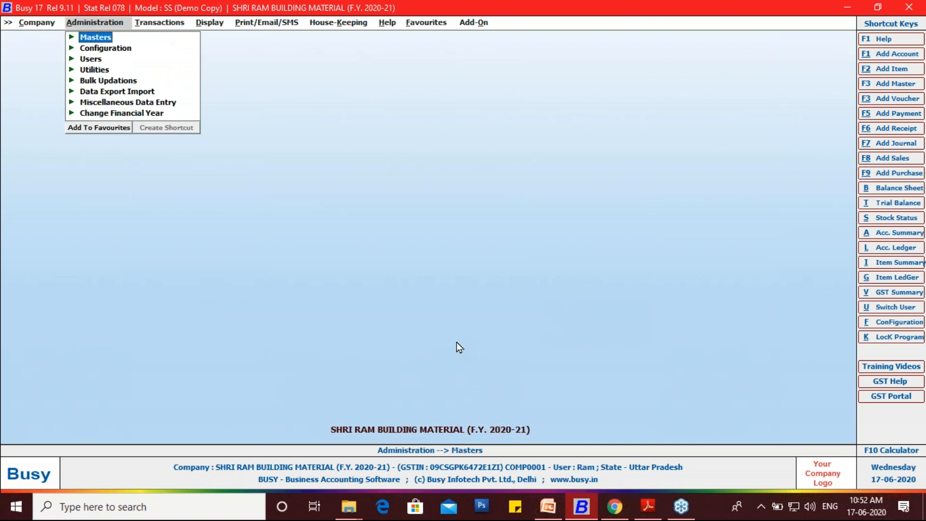
pyautogui.press('Return')
pyautogui.press('Down')
pyautogui.press('Down')
pyautogui.press('Down')
pyautogui.press('Return')
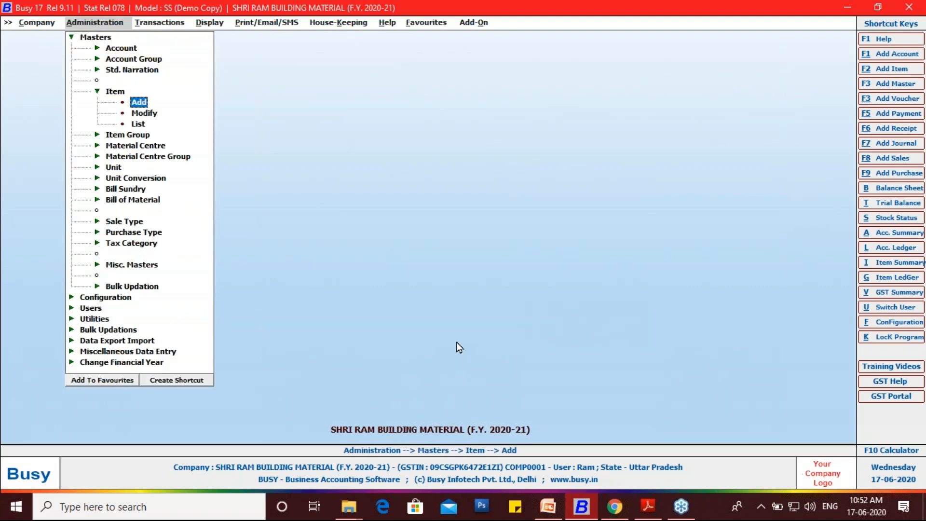
pyautogui.press('Return')
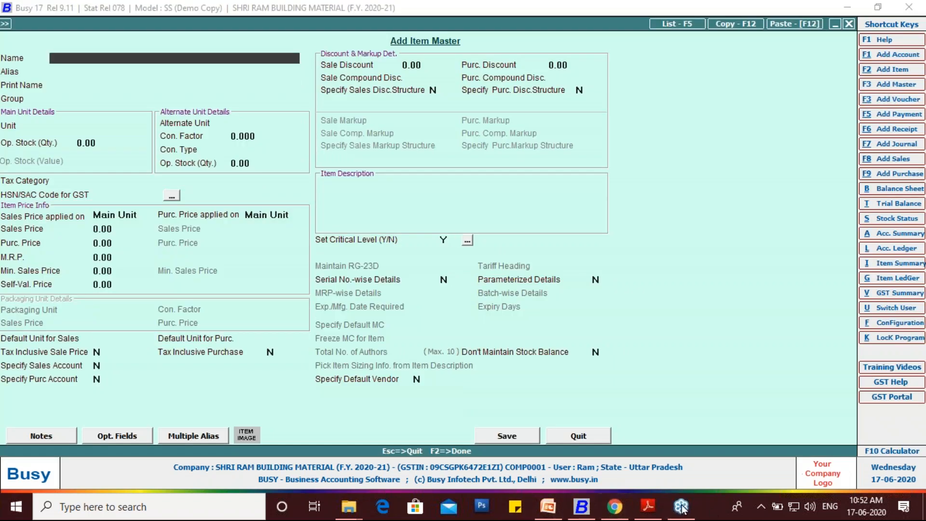
# - Copy "Bata Men's Formal Slip On Shoes" from the purchase PDF in Adobe Reader into the new item's name and print name in Busy
pyautogui.click(647, 506)
pyautogui.moveTo(325, 235); pyautogui.dragTo(82, 237)
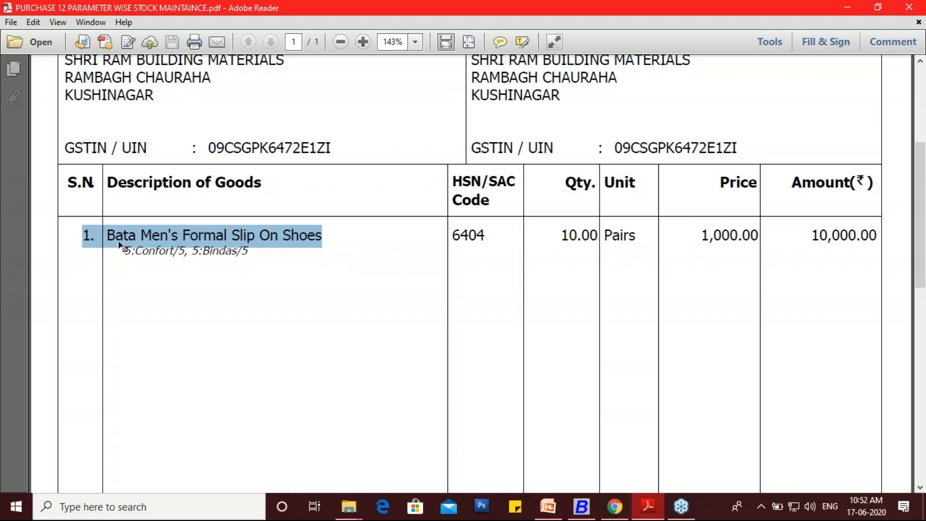
pyautogui.click(116, 263)
pyautogui.moveTo(117, 235); pyautogui.dragTo(320, 235)
pyautogui.hotkey('ctrl', 'c')
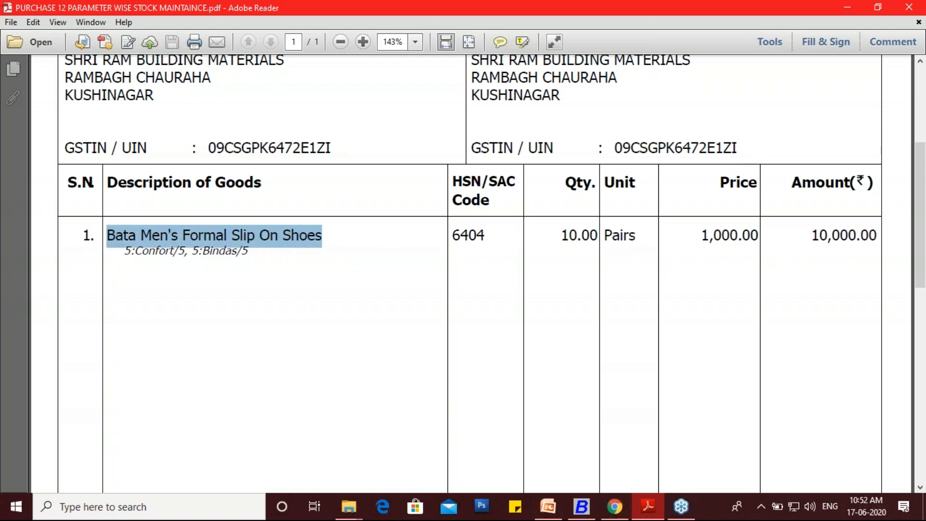
pyautogui.click(581, 506)
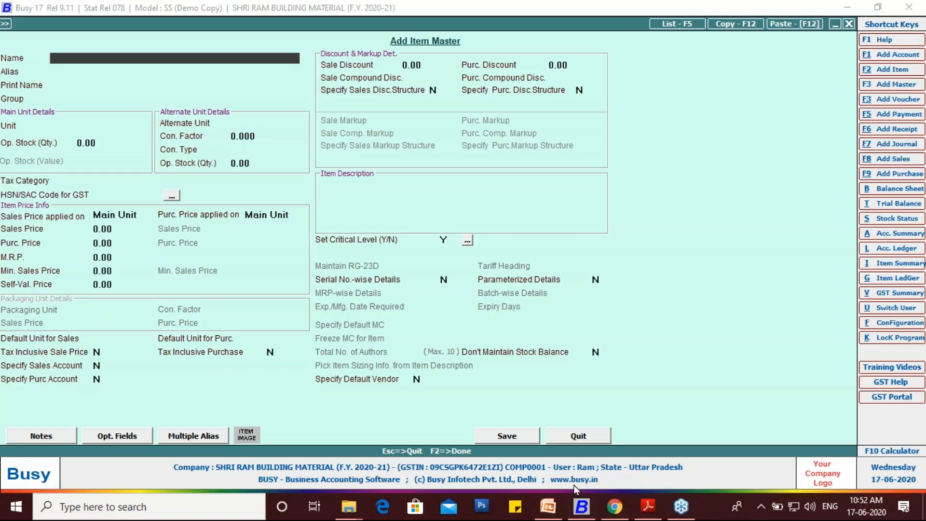
pyautogui.hotkey('ctrl', 'v')
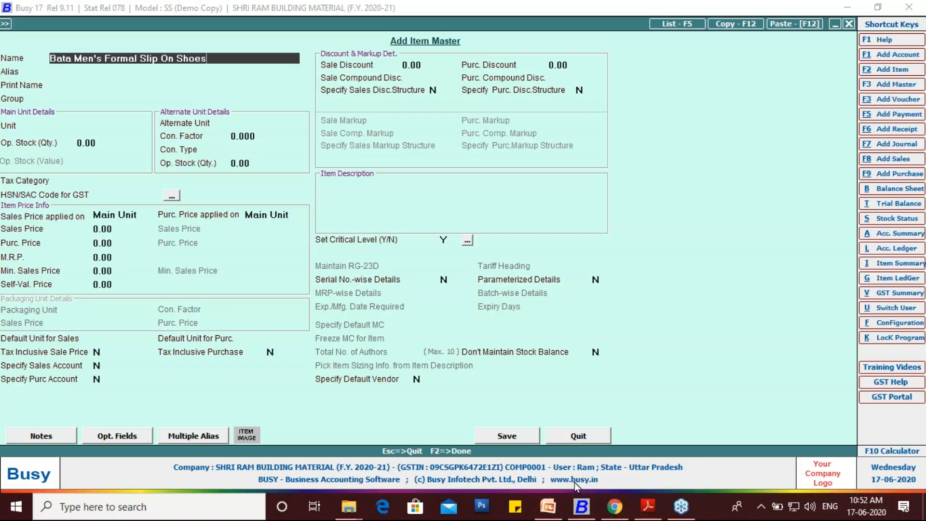
pyautogui.press('Return')
pyautogui.press('Return')
pyautogui.press('Return')
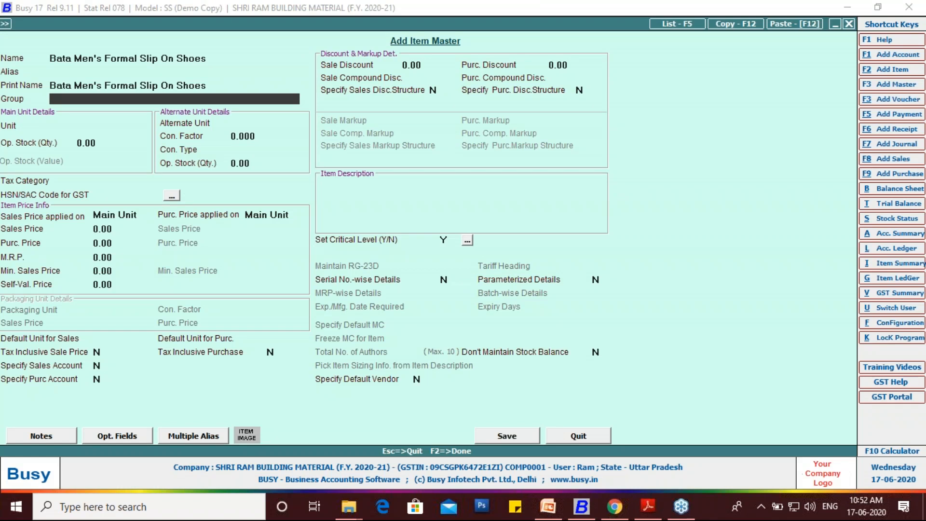
# - Create a new item group named SHOES from the item's group field and make it a primary group
pyautogui.press('F3')
pyautogui.write('S')
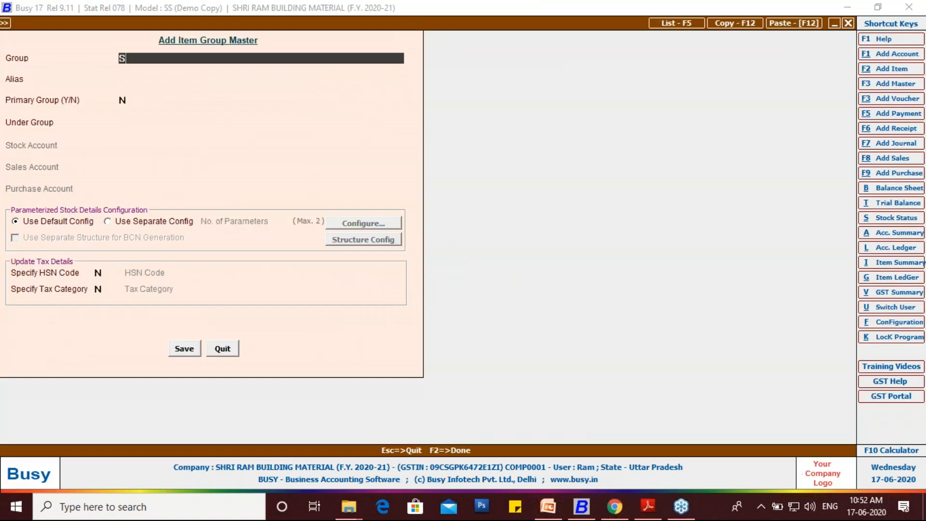
pyautogui.write('HOES')
pyautogui.press('Return')
pyautogui.press('Return')
pyautogui.press('y')
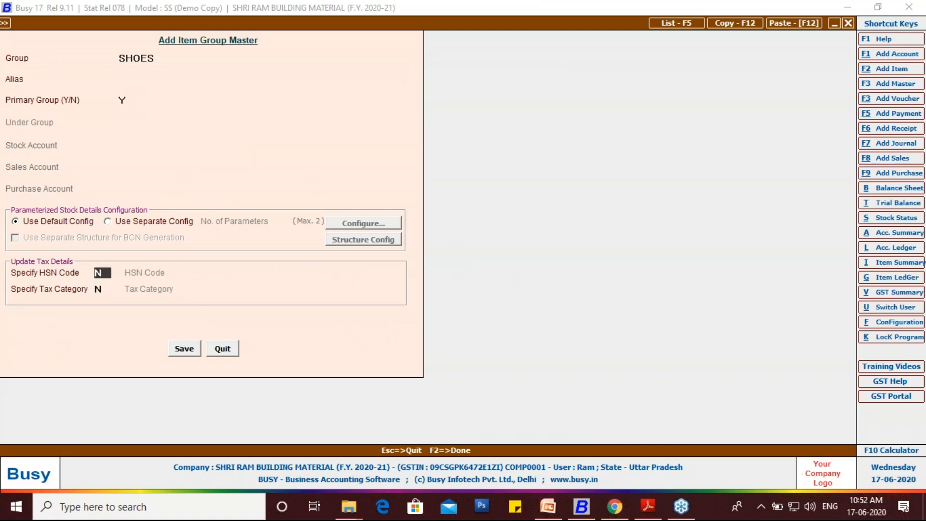
# - Enable the HSN code for the SHOES group and enter 6404, as listed in the purchase PDF in Adobe Reader
pyautogui.write('Y')
pyautogui.press('Return')
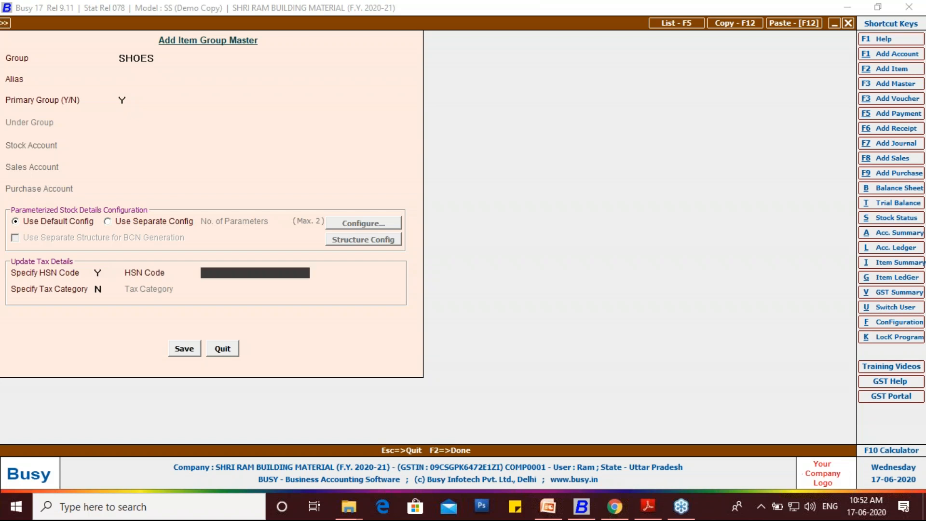
pyautogui.click(644, 507)
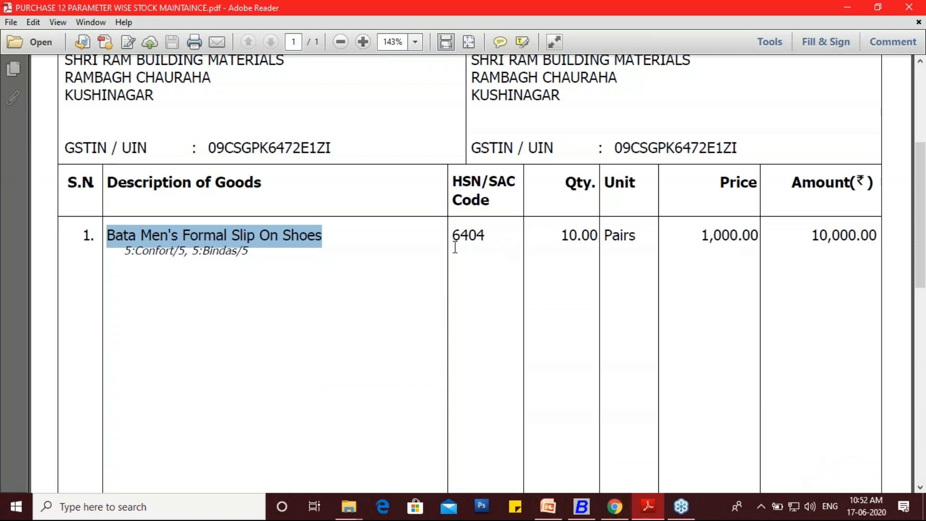
pyautogui.click(586, 512)
pyautogui.write('6404')
pyautogui.press('Return')
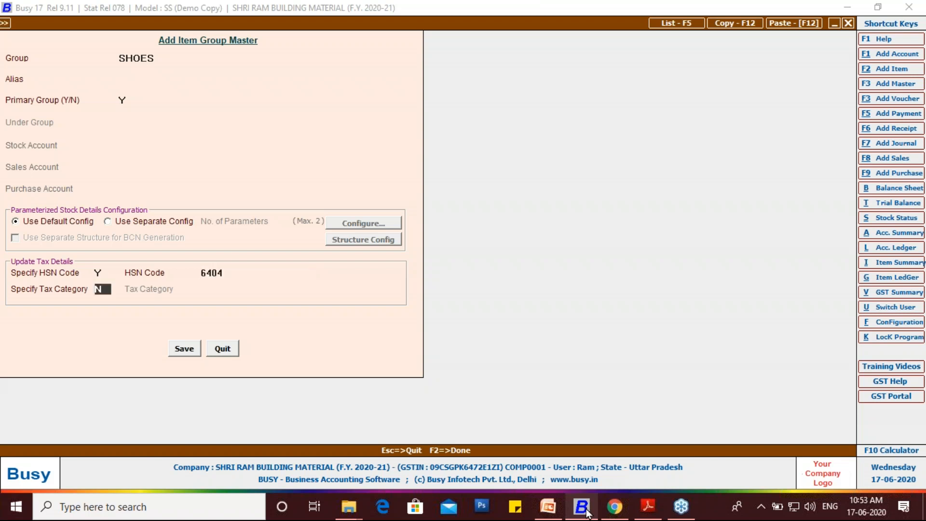
# - Enable the tax category for the SHOES group and highlight GST 18% among the available categories
pyautogui.write('Y')
pyautogui.press('Return')
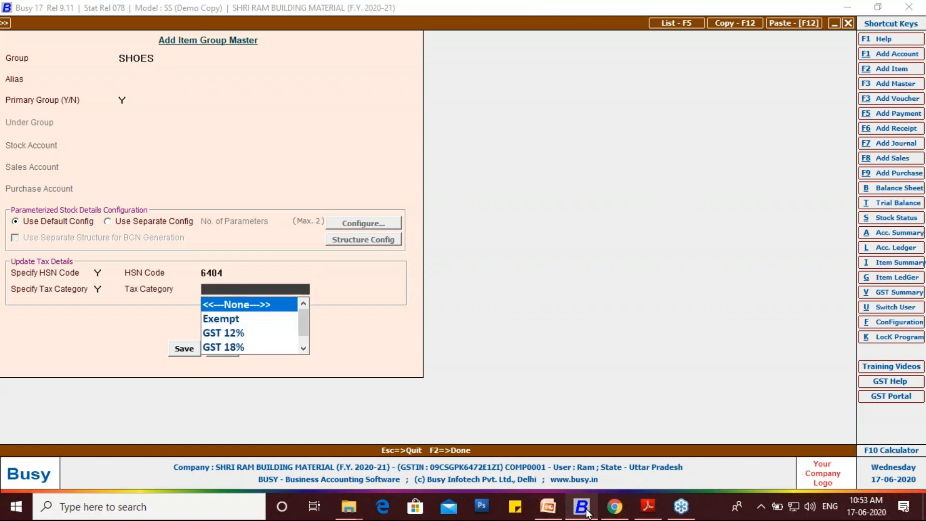
pyautogui.press('Down')
pyautogui.press('Down')
pyautogui.press('Down')
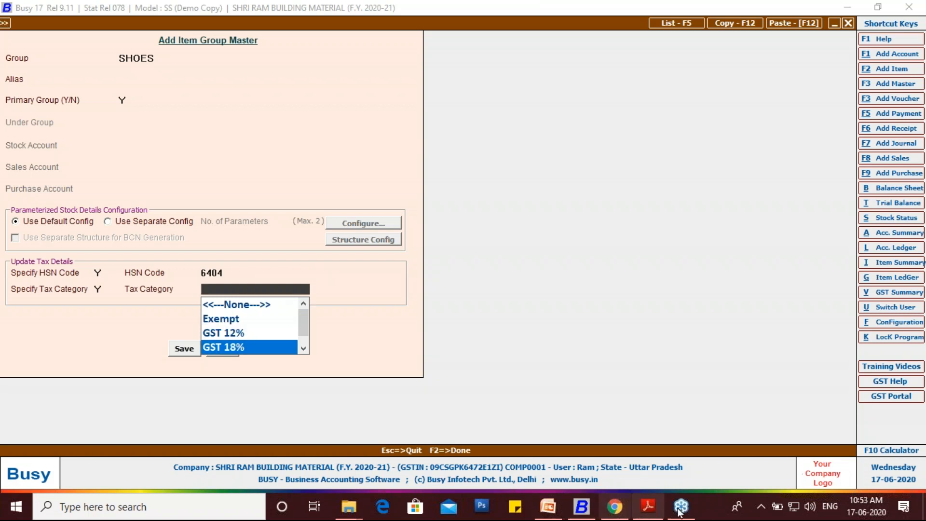
# - Switch to the purchase PDF in Adobe Reader, examine the invoice's tax rate and circle it in red on screen
pyautogui.click(648, 506)
pyautogui.scroll(-3, 627, 395)
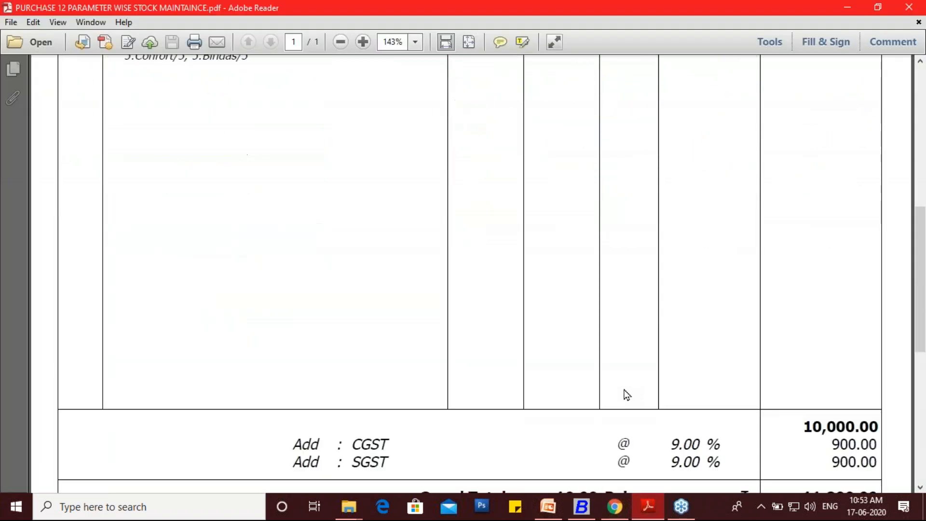
pyautogui.scroll(-3, 626, 395)
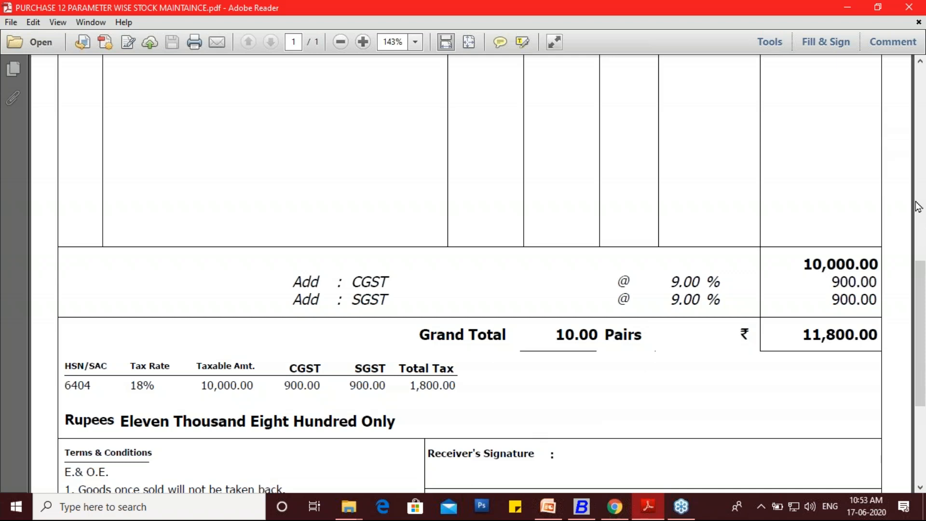
pyautogui.click(862, 226)
pyautogui.click(828, 231)
pyautogui.moveTo(175, 392)
pyautogui.mouseDown()
pyautogui.moveTo(184, 367)
pyautogui.moveTo(131, 348)
pyautogui.moveTo(118, 392)
pyautogui.moveTo(173, 403)
pyautogui.mouseUp()
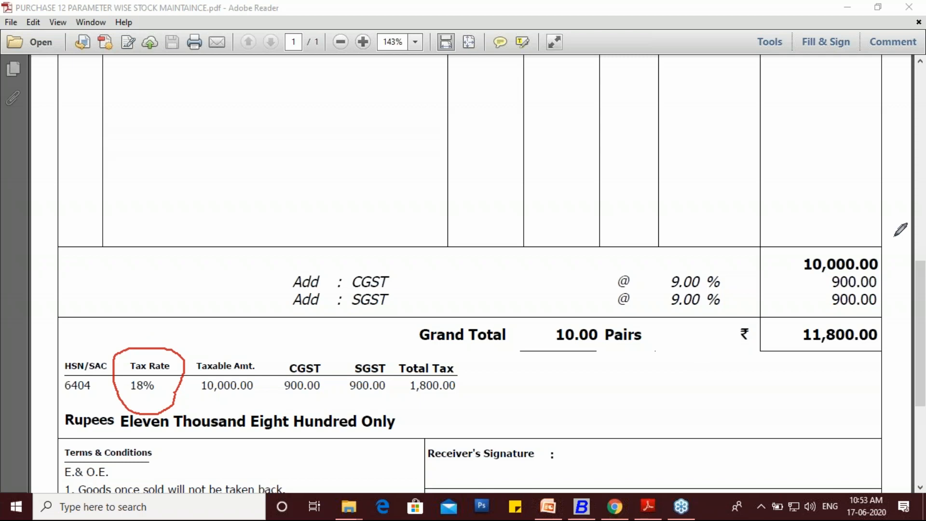
pyautogui.click(913, 201)
pyautogui.click(833, 225)
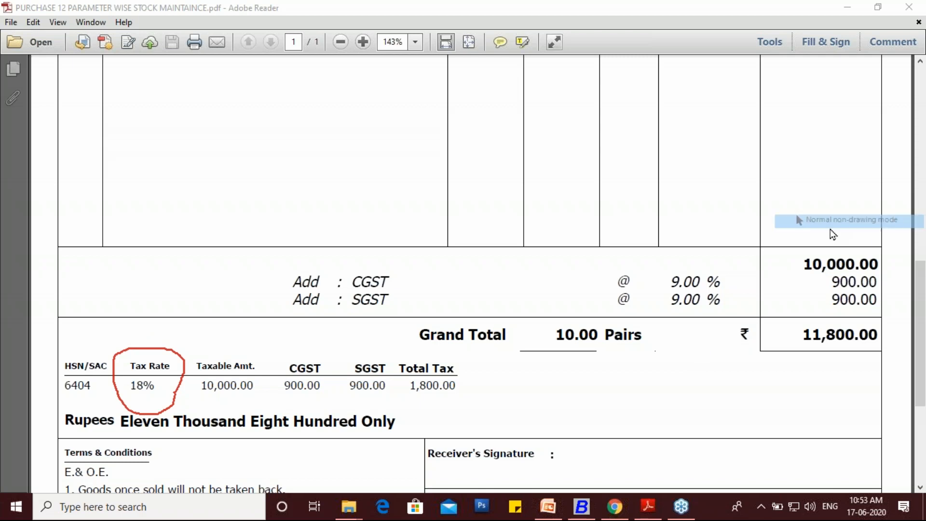
# - Return to Busy, apply the GST 18% tax category and save the SHOES item group
pyautogui.click(581, 511)
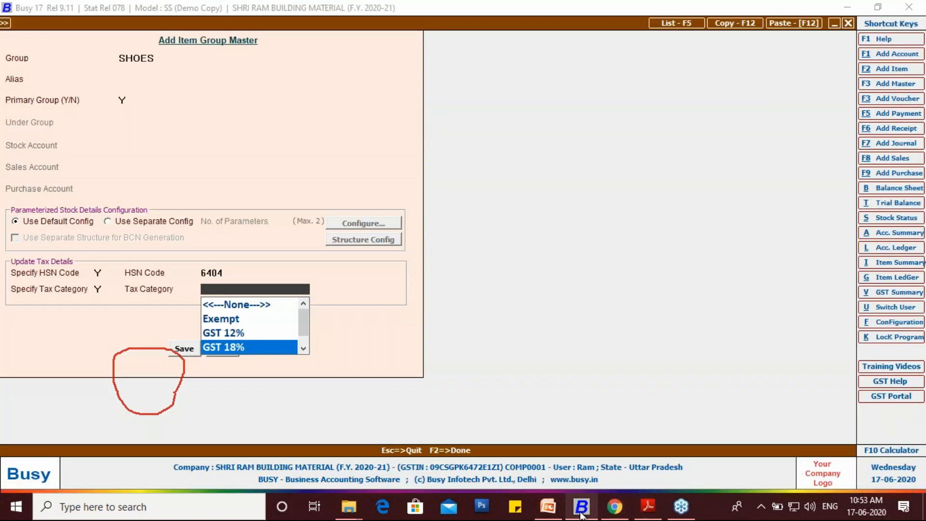
pyautogui.press('Return')
pyautogui.press('F2')
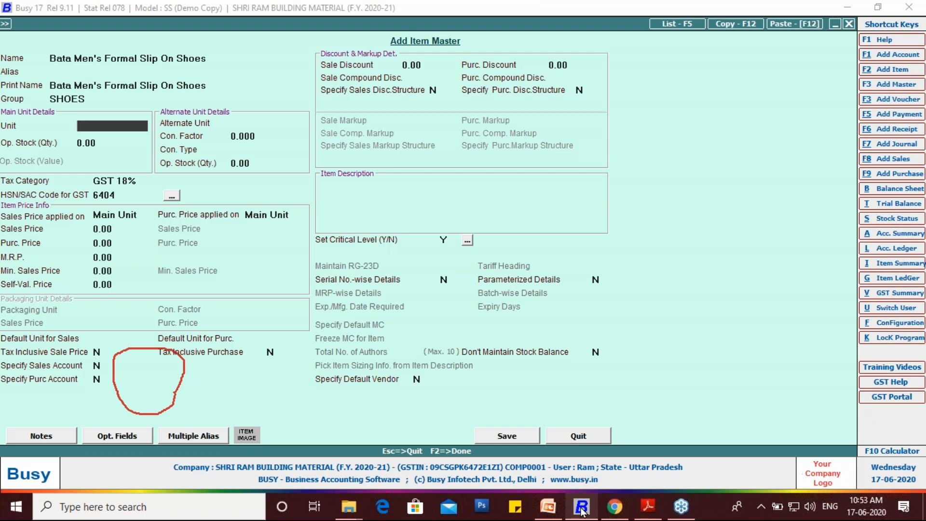
# - Create a new unit from the item's unit field with PAIRS as its unit name and print name
pyautogui.press('F3')
pyautogui.write('P')
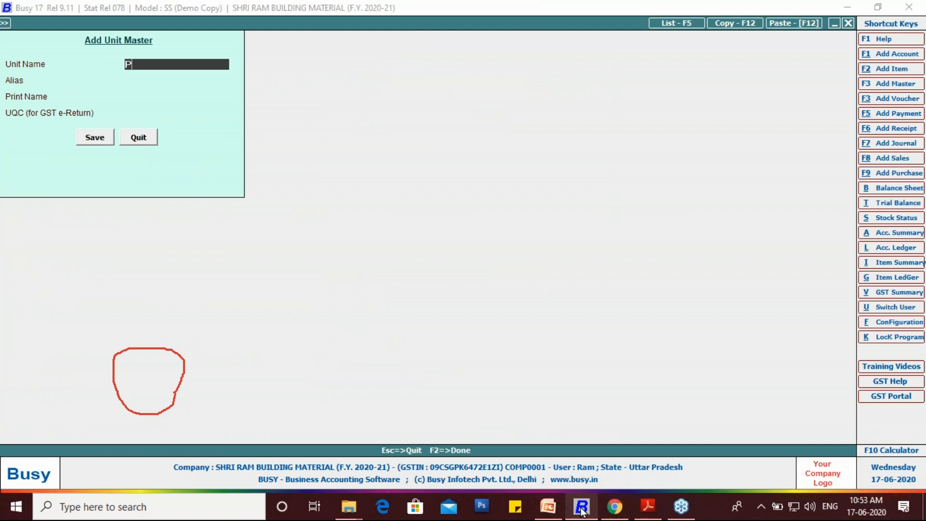
pyautogui.write('AIRS')
pyautogui.press('Return')
pyautogui.press('Return')
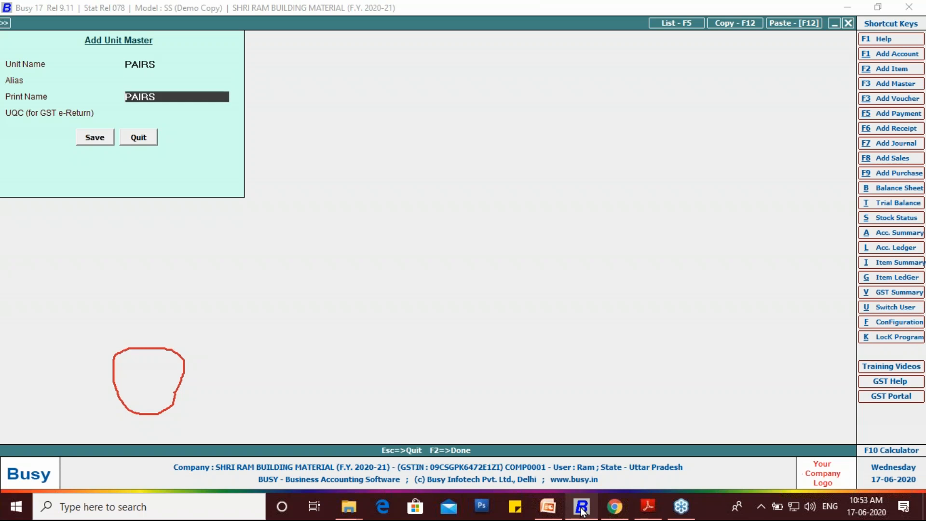
pyautogui.press('Return')
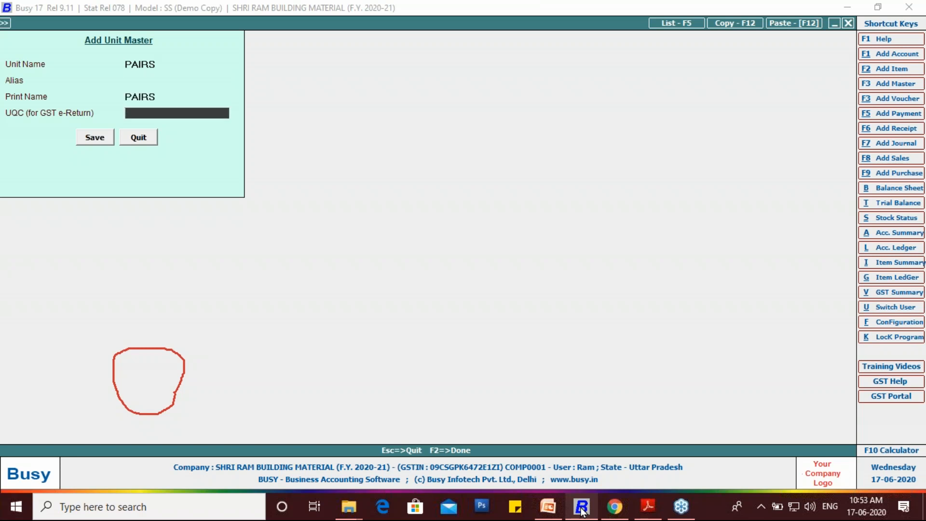
# - Set the unit's UQC for GST e-Return to PRS-PAIRS, leave the alias blank and save the unit
pyautogui.click(139, 112)
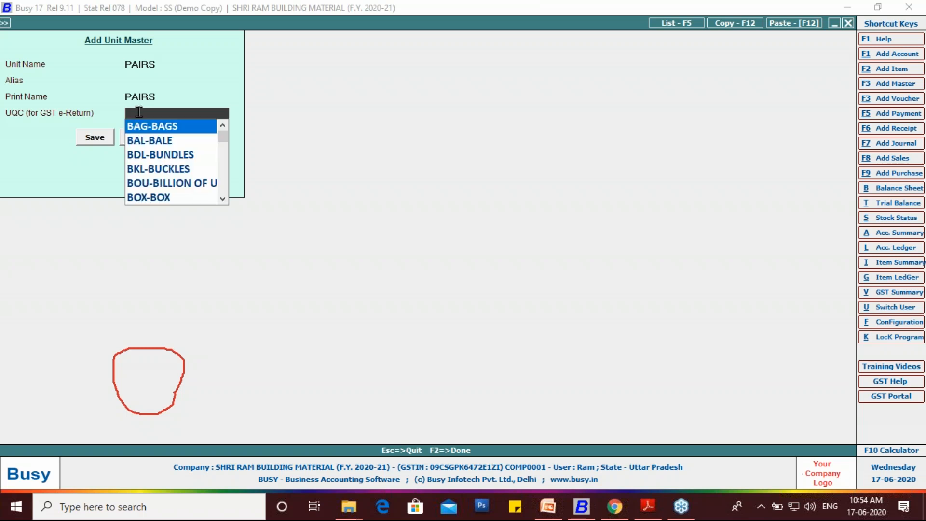
pyautogui.write('P')
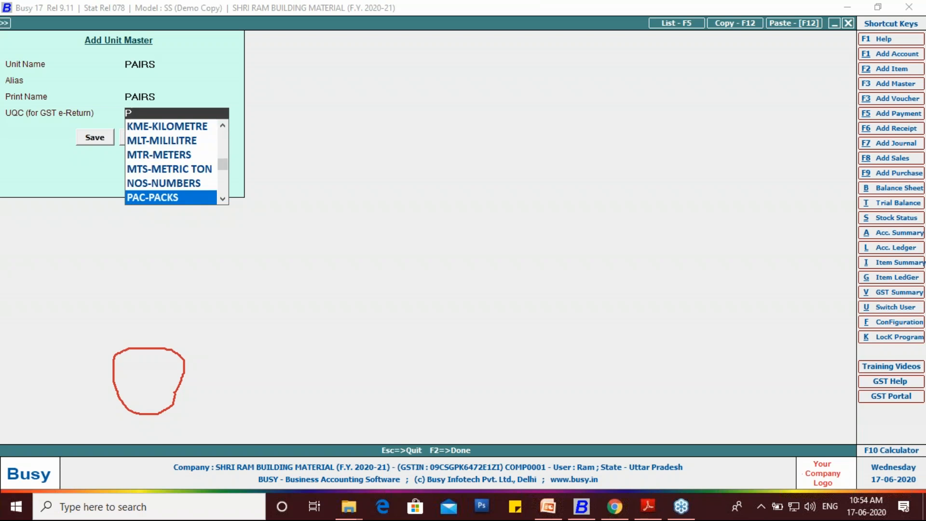
pyautogui.press('Down')
pyautogui.press('Down')
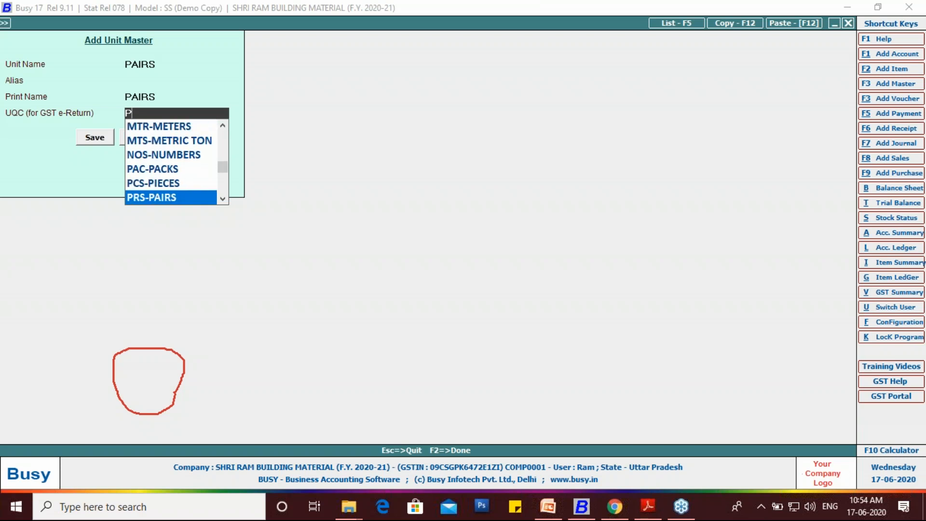
pyautogui.click(149, 201)
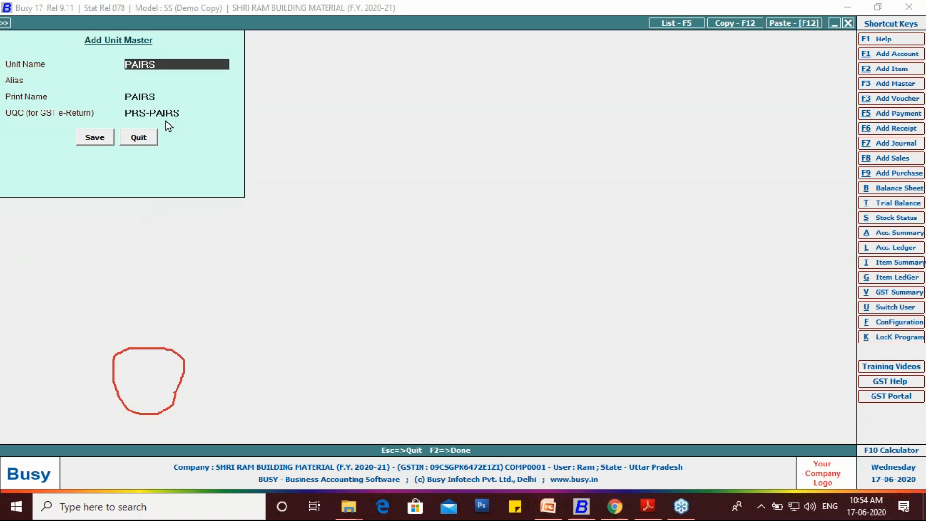
pyautogui.click(131, 81)
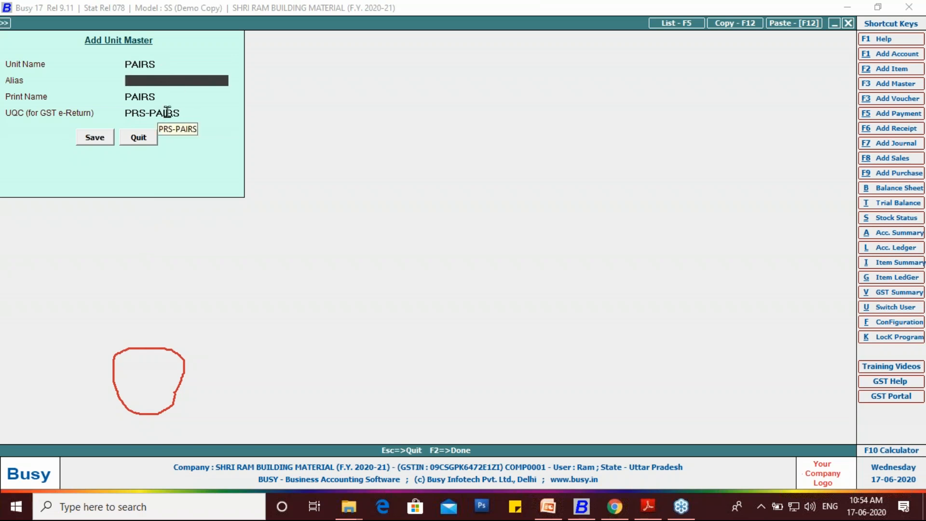
pyautogui.click(101, 139)
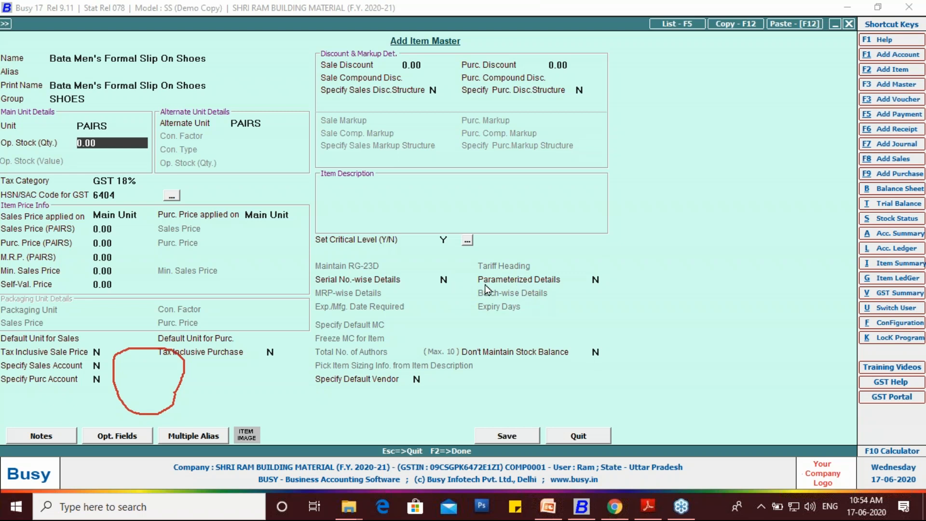
# - Set Parameterized Details to Y for the shoe item and save the item master
pyautogui.click(596, 279)
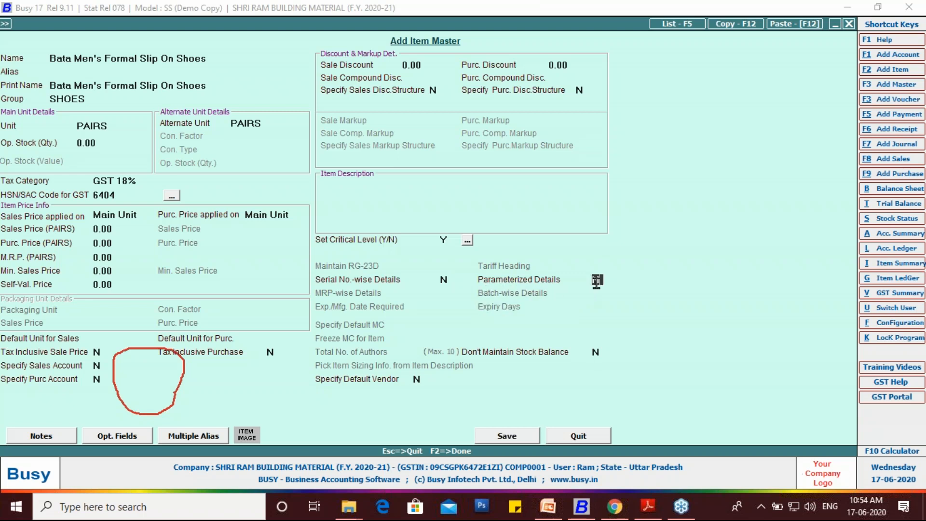
pyautogui.write('y')
pyautogui.press('Return')
pyautogui.press('Return')
pyautogui.press('Return')
pyautogui.press('Return')
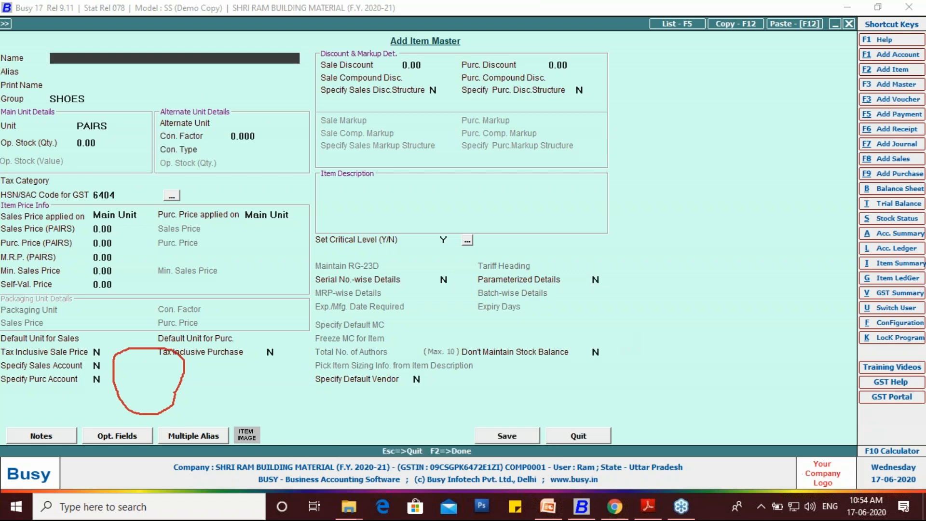
# - Close the blank item master and start a new purchase voucher in the GST series
pyautogui.press('Escape')
pyautogui.press('Escape')
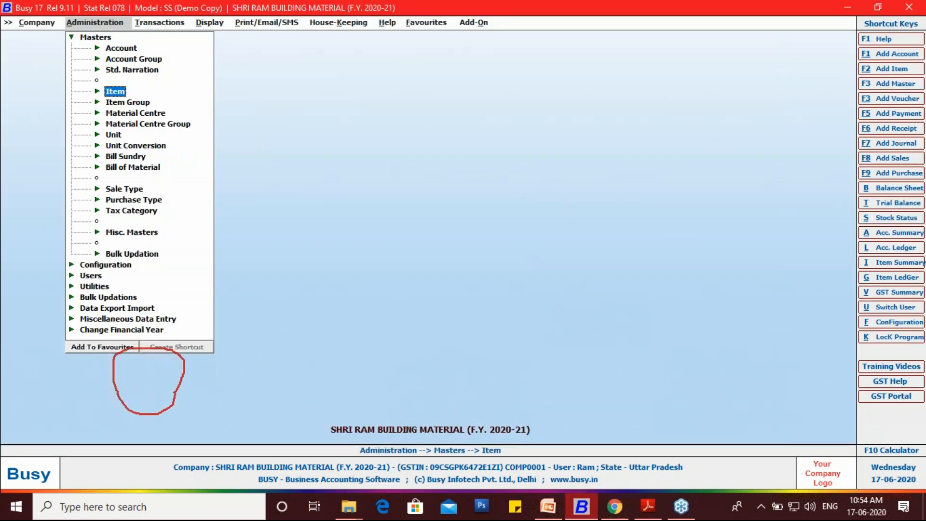
pyautogui.press('Right')
pyautogui.press('Down')
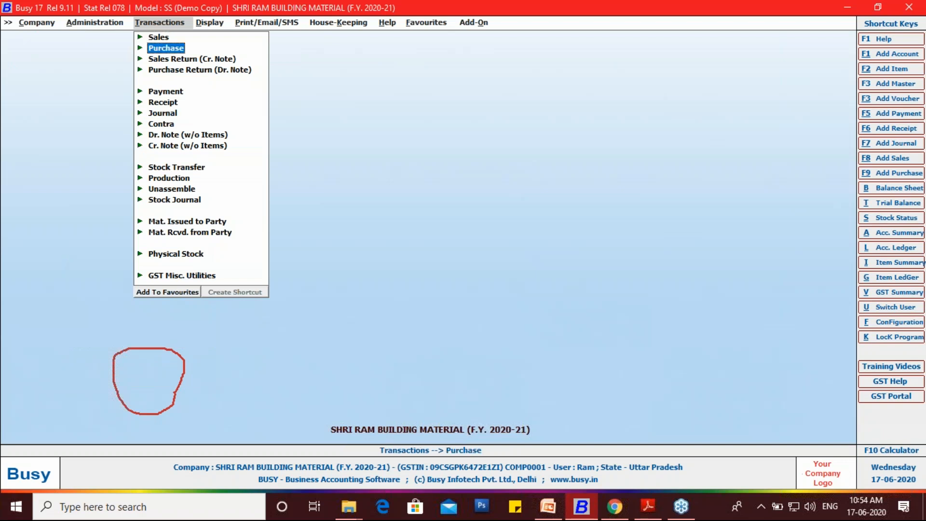
pyautogui.press('Return')
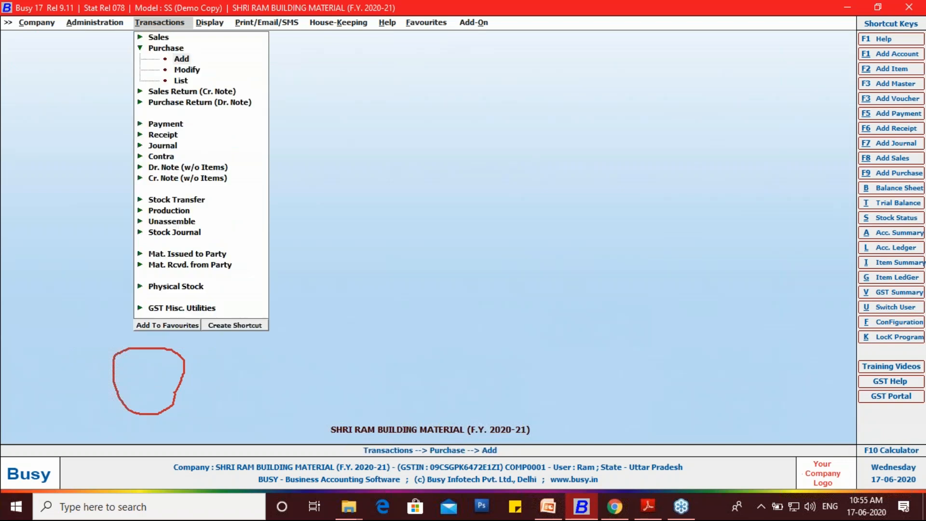
pyautogui.press('Return')
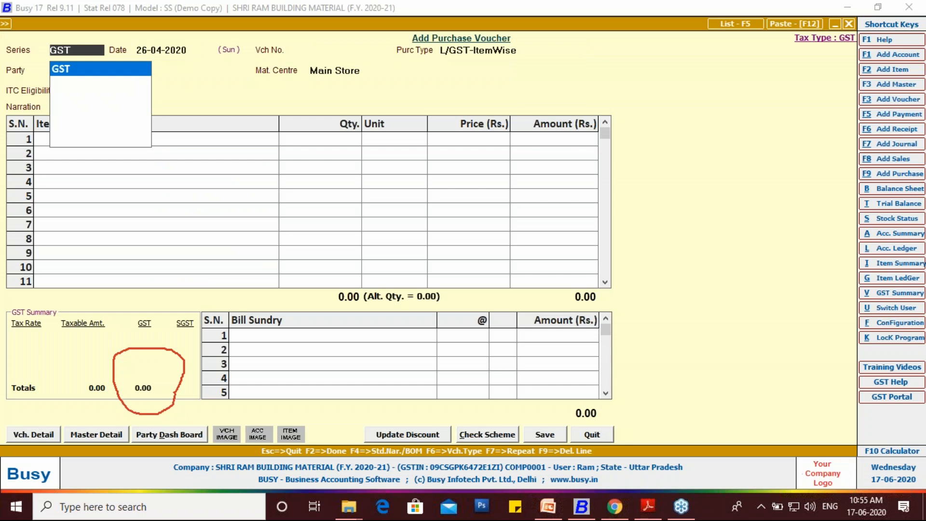
pyautogui.press('Return')
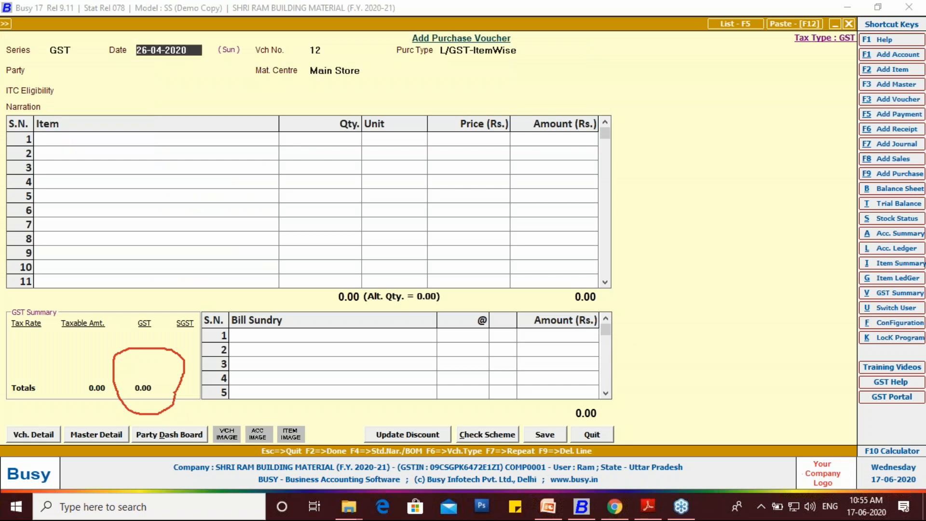
# - Look up the invoice date in the purchase PDF, and set the voucher's date to 28-04-2020 and purchase type to L/GST-18%
pyautogui.click(648, 506)
pyautogui.scroll(4, 582, 193)
pyautogui.scroll(6, 582, 193)
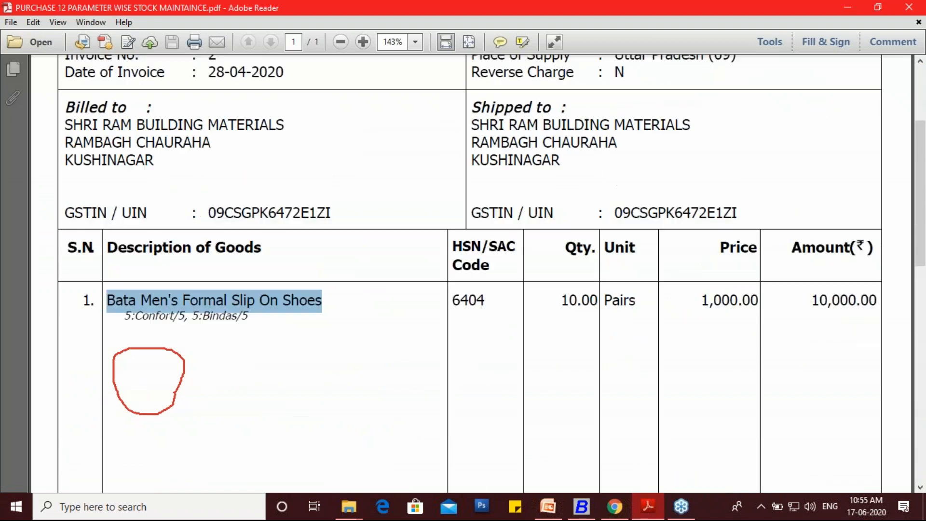
pyautogui.moveTo(209, 205); pyautogui.dragTo(285, 205)
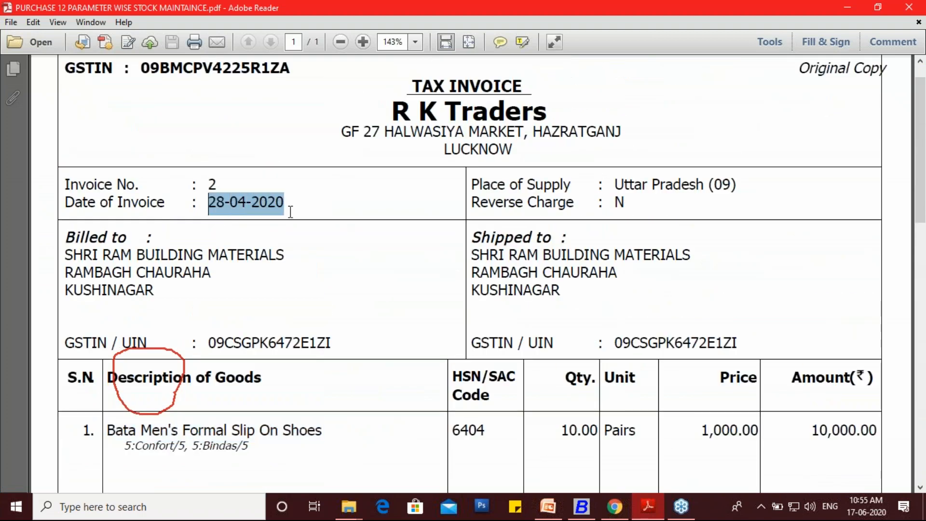
pyautogui.click(594, 507)
pyautogui.write('2')
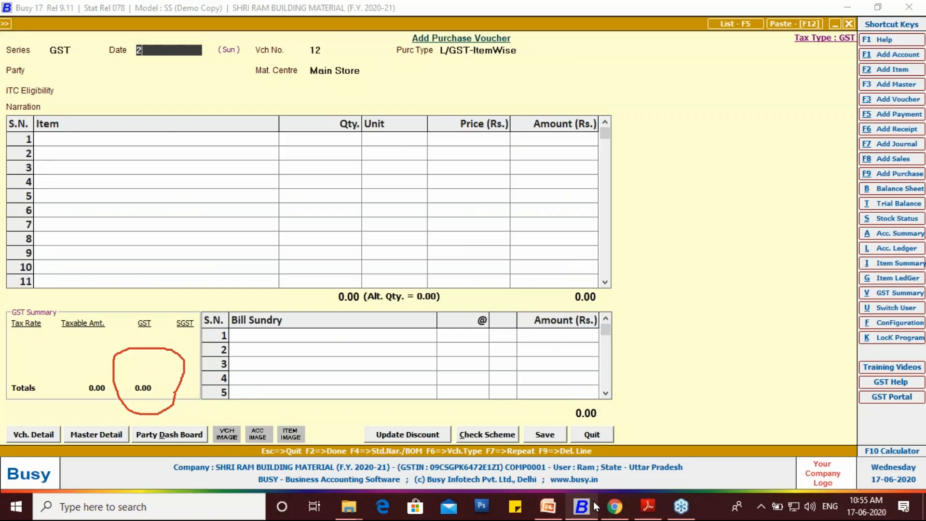
pyautogui.write('8-04-2020')
pyautogui.press('Return')
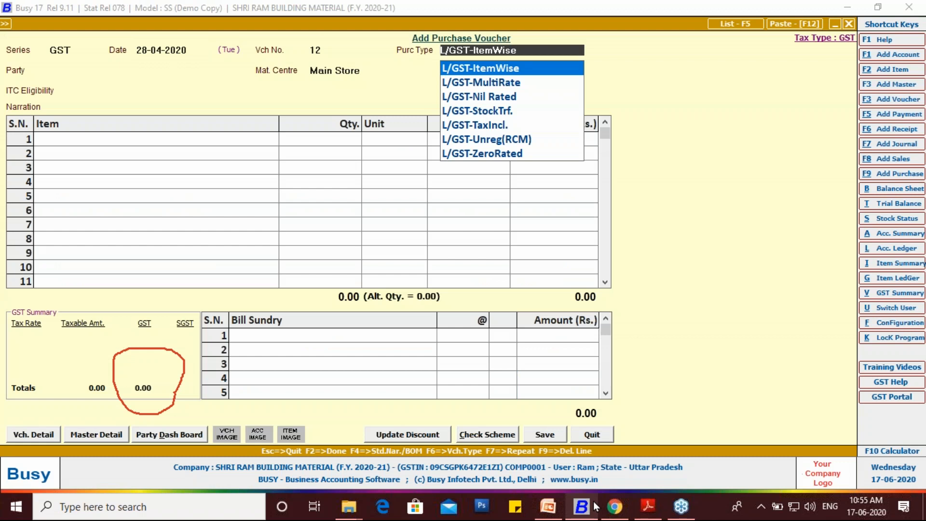
pyautogui.press('Home')
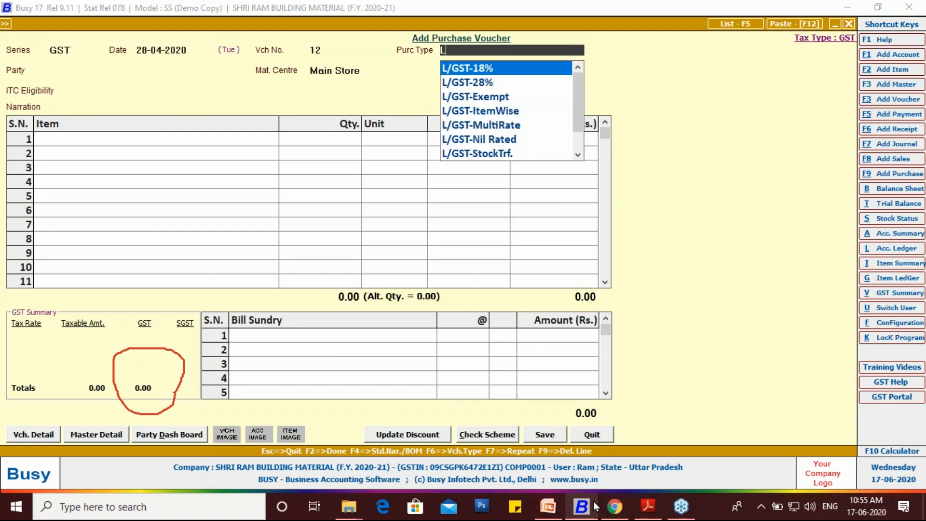
pyautogui.press('Return')
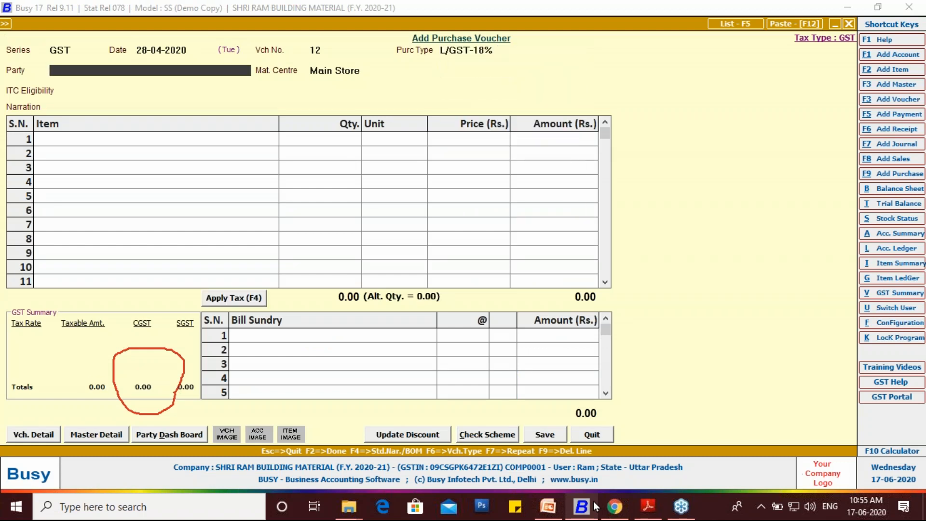
# - Set the purchase voucher's party to R K TRADERS, keep Main Store as material centre and leave the narration blank
pyautogui.write('RK')
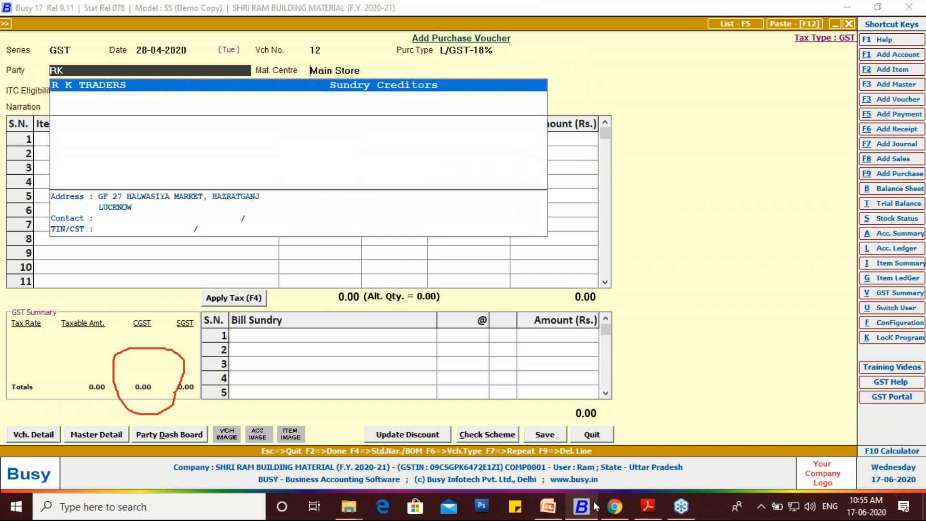
pyautogui.press('Return')
pyautogui.press('Return')
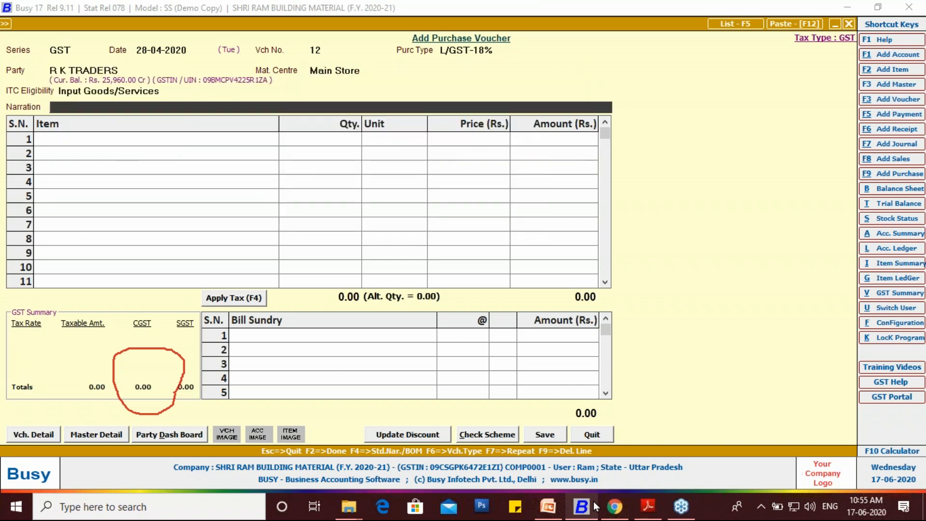
pyautogui.press('Return')
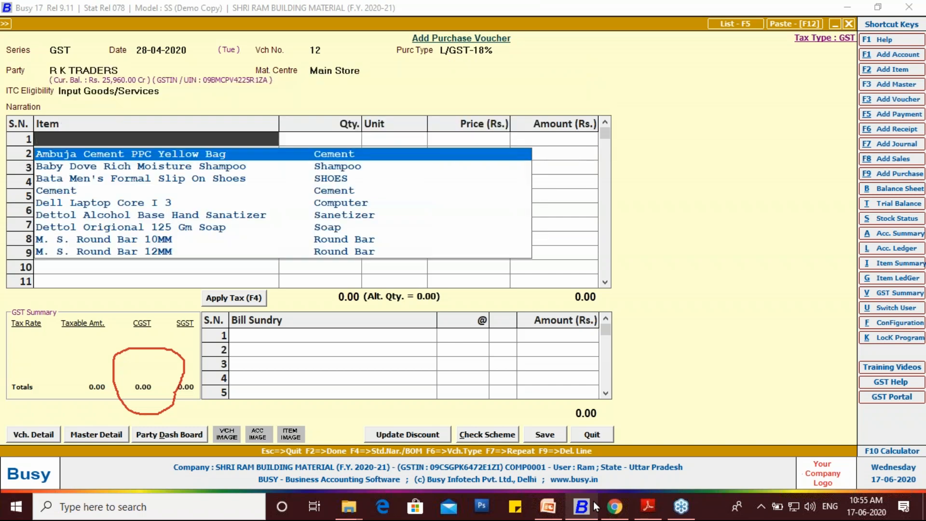
# - Add Bata Men's Formal Slip On Shoes on the first item line, with the quantity of 10 pairs from the purchase PDF
pyautogui.press('Down')
pyautogui.press('Down')
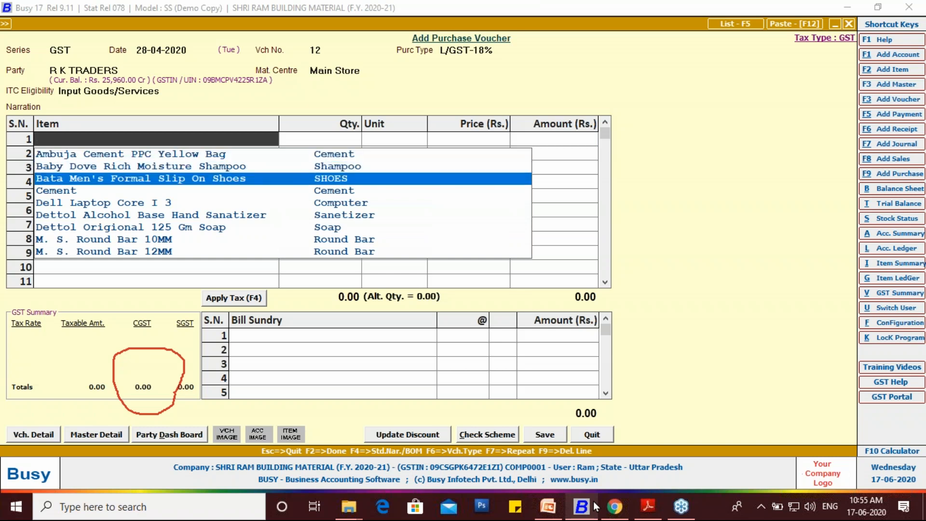
pyautogui.press('Return')
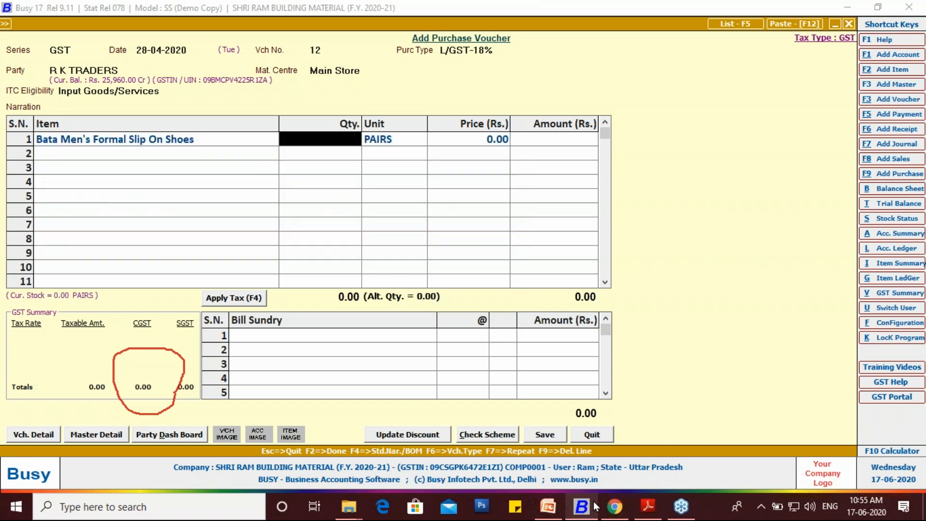
pyautogui.click(647, 506)
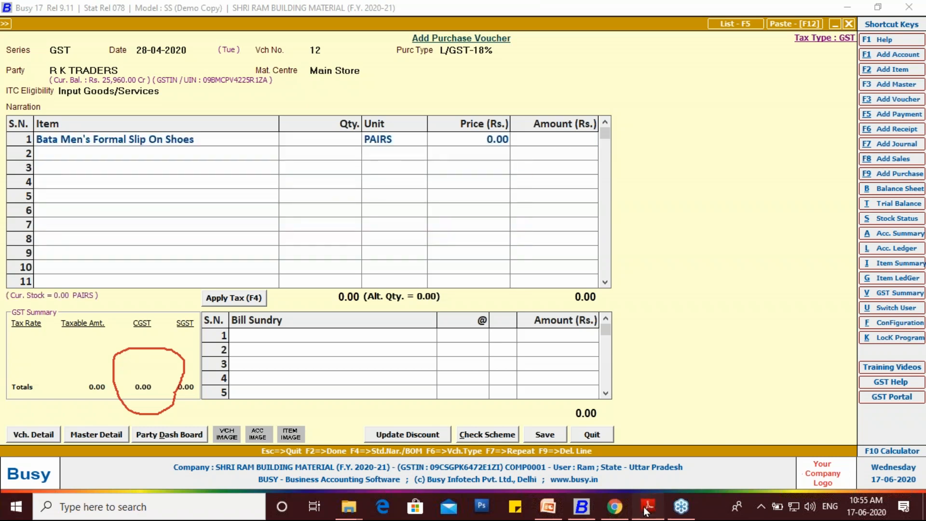
pyautogui.scroll(-3, 576, 398)
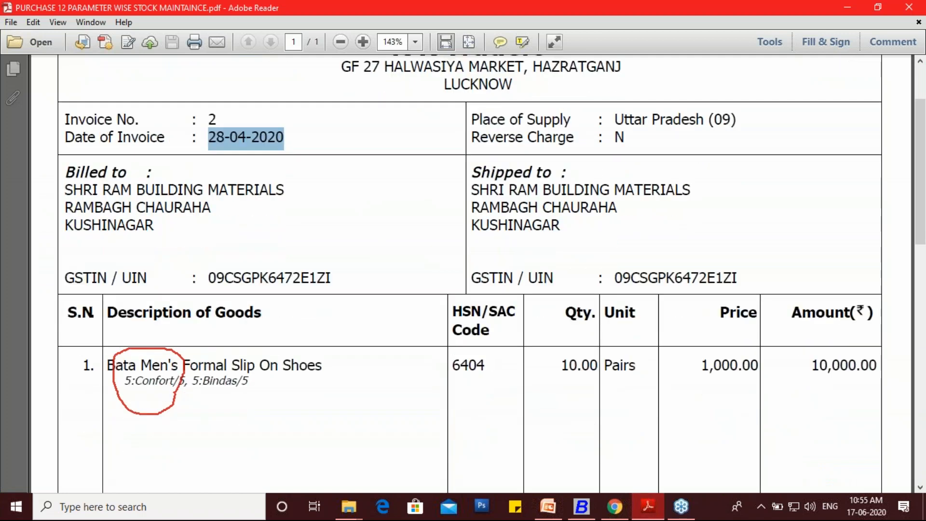
pyautogui.scroll(-5, 569, 397)
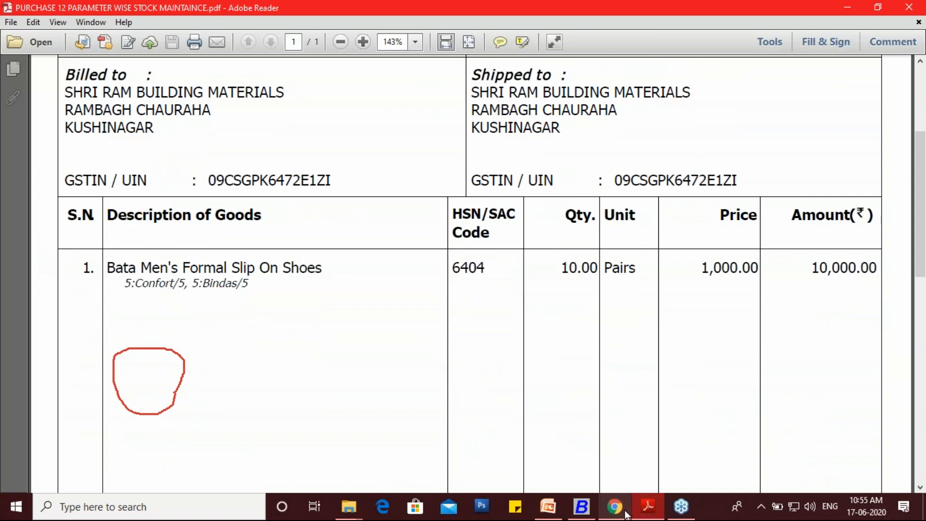
pyautogui.click(584, 514)
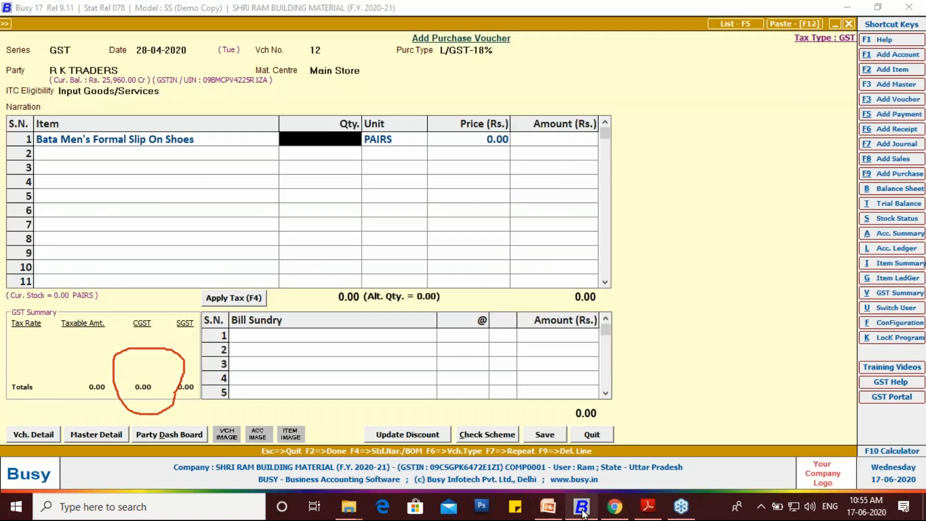
pyautogui.write('10')
pyautogui.press('Return')
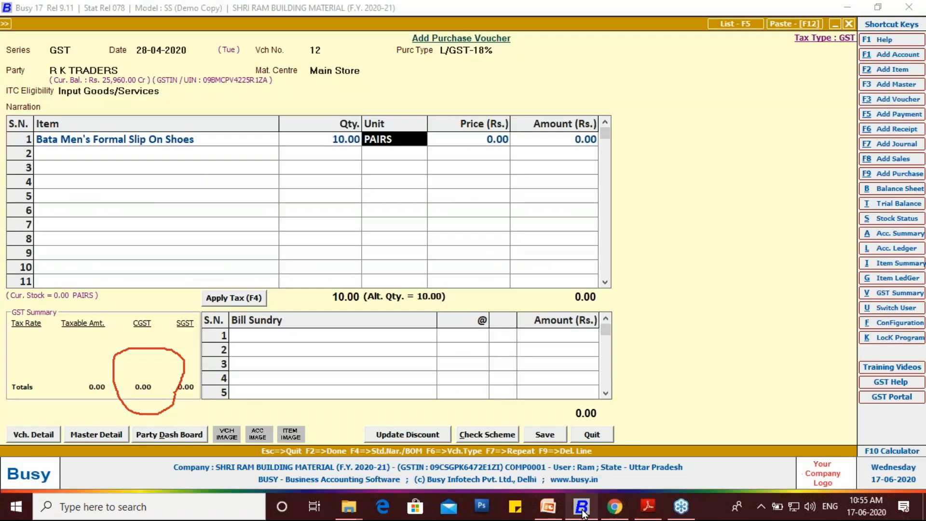
# - Enter the first parameterized stock row for the shoes with size 5, style BINDAS and quantity 5
pyautogui.press('Return')
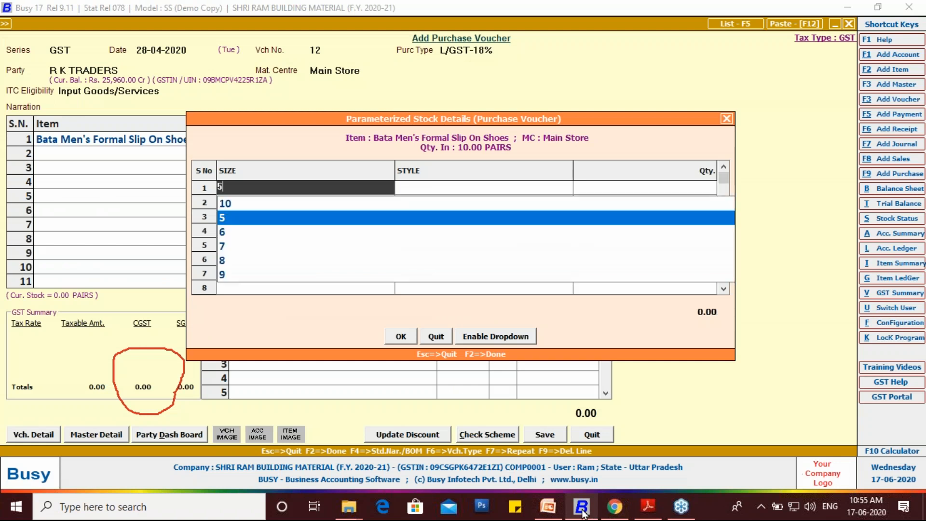
pyautogui.write('5')
pyautogui.press('Return')
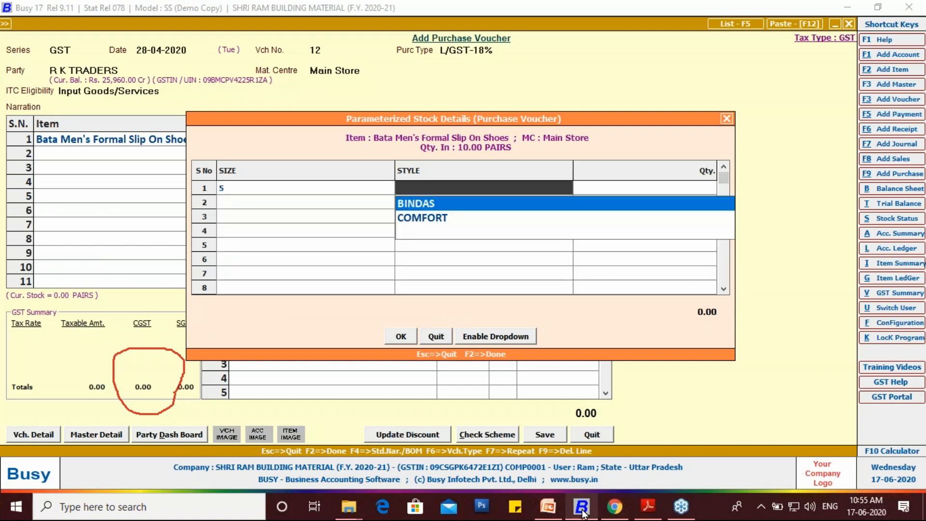
pyautogui.press('Return')
pyautogui.write('5')
pyautogui.press('Return')
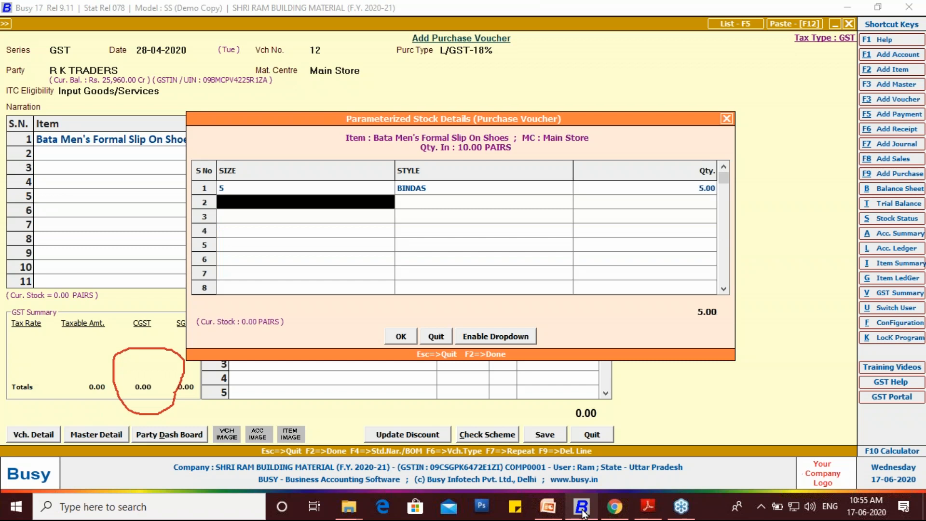
# - Enter a second stock row with size 5, style COMFORT and quantity 5, and accept the parameterized stock details
pyautogui.write('5')
pyautogui.press('Return')
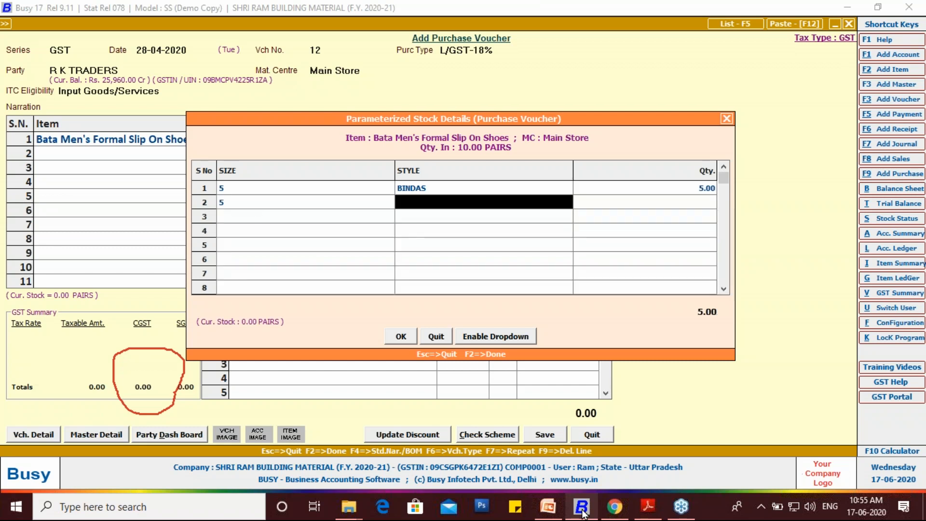
pyautogui.press('Down')
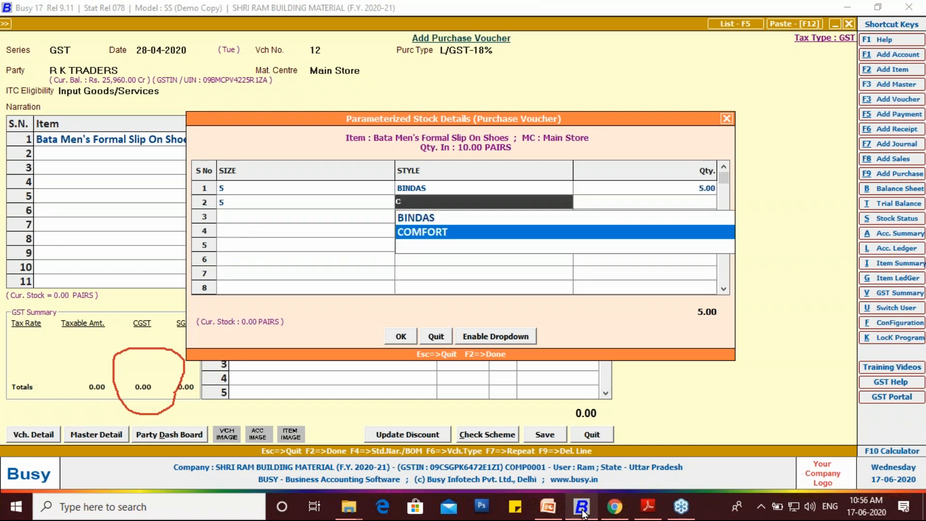
pyautogui.press('Return')
pyautogui.press('Return')
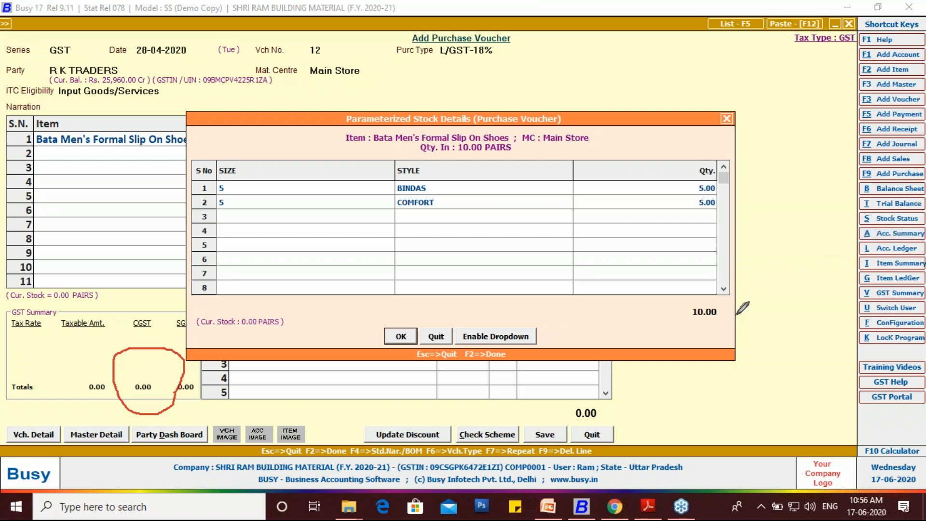
pyautogui.moveTo(723, 298)
pyautogui.mouseDown()
pyautogui.moveTo(687, 313)
pyautogui.moveTo(729, 318)
pyautogui.moveTo(729, 302)
pyautogui.mouseUp()
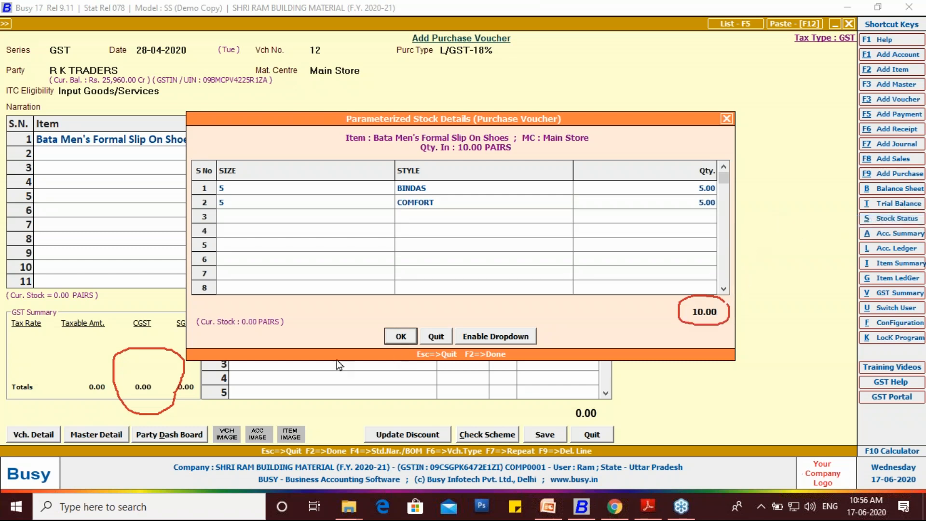
pyautogui.click(399, 338)
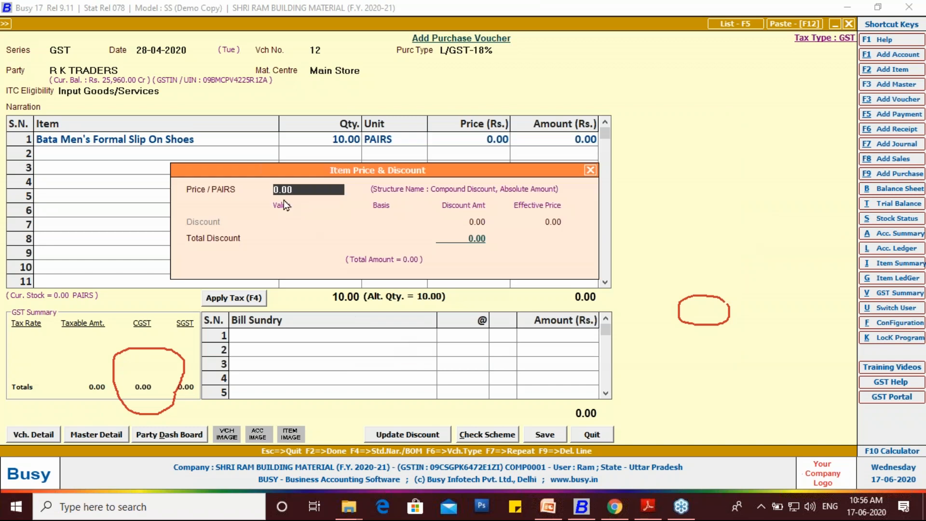
# - Set the shoes' price to 1000 per pair without discount and apply the GST to the voucher
pyautogui.write('1000')
pyautogui.press('Return')
pyautogui.press('Return')
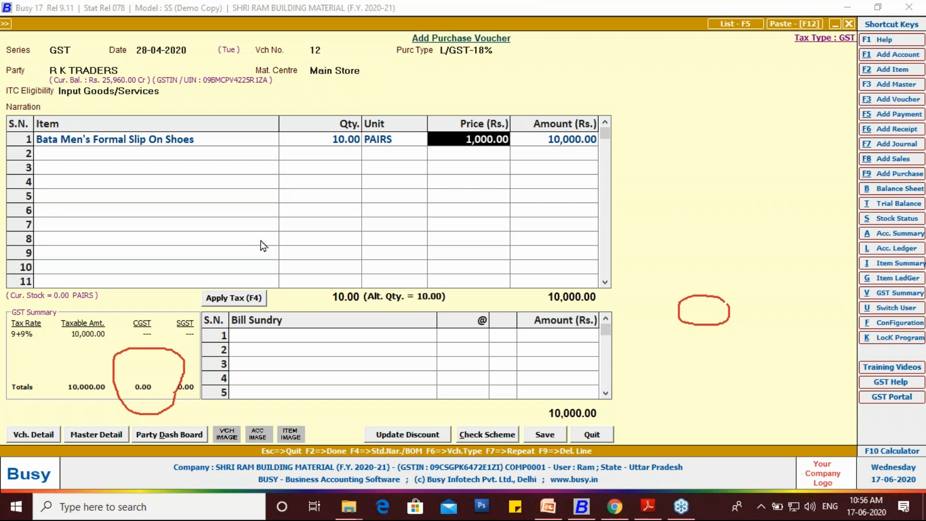
pyautogui.click(228, 299)
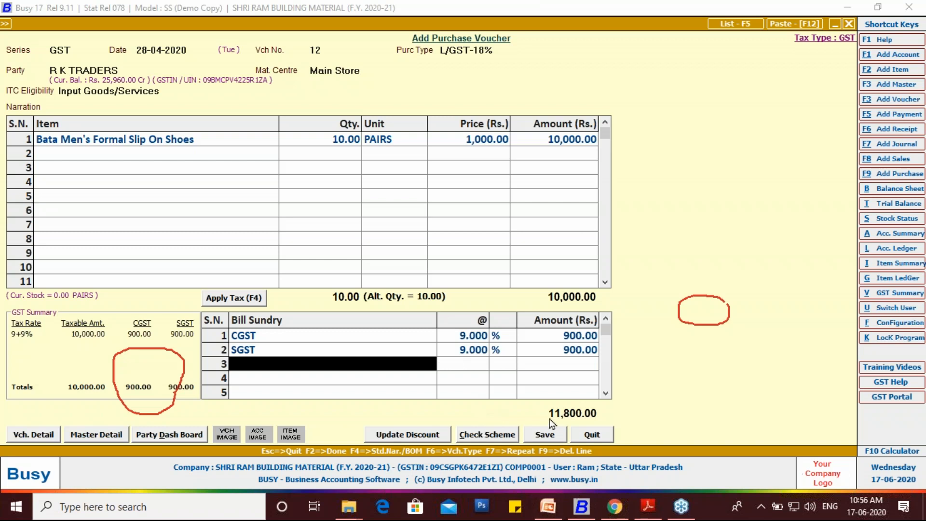
# - Check the tax amounts and grand total in the purchase PDF against the voucher
pyautogui.click(648, 507)
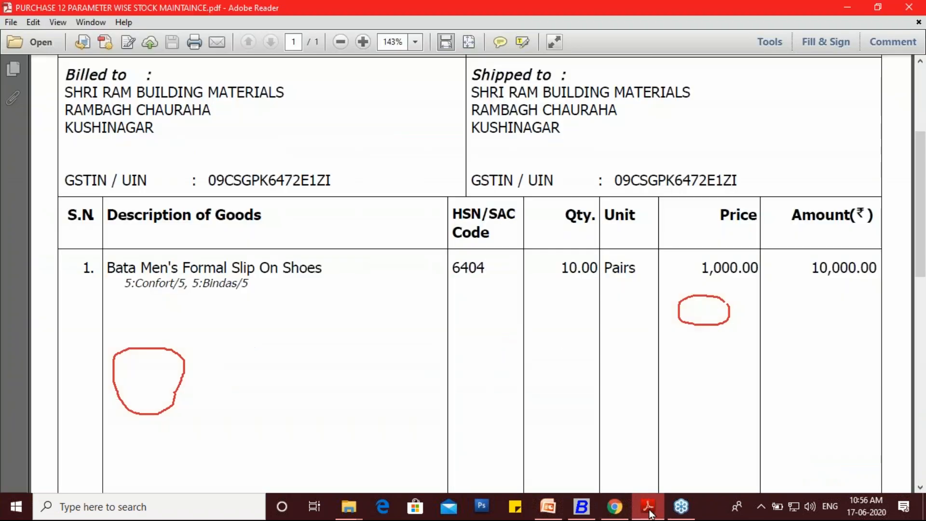
pyautogui.scroll(-3, 596, 336)
pyautogui.scroll(-5, 597, 336)
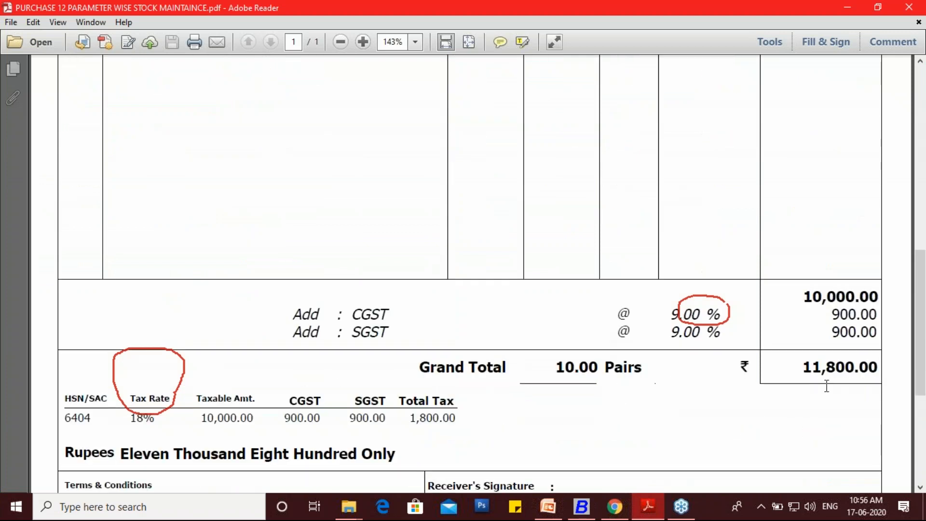
pyautogui.moveTo(802, 372); pyautogui.dragTo(857, 375)
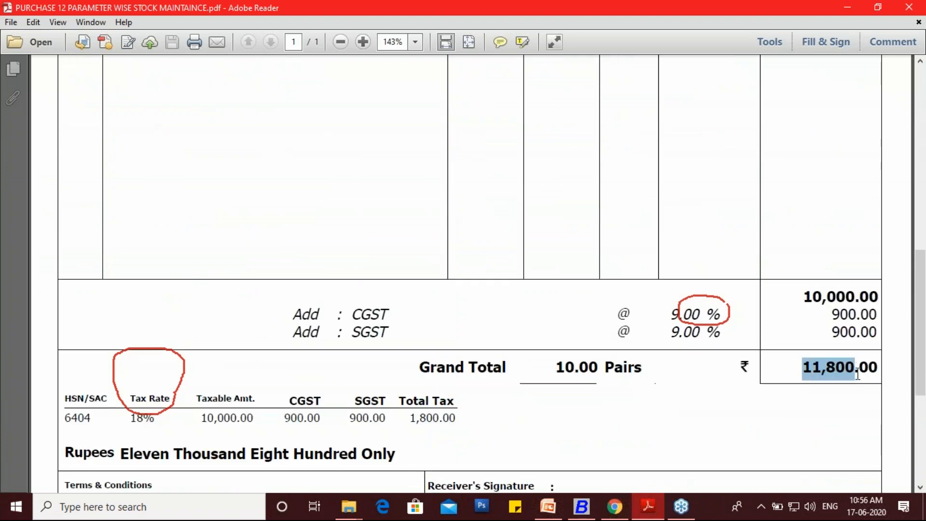
# - Begin saving the voucher, look up the invoice number in the PDF and set the Purchase Bill No. to 2 in the GST reporting details
pyautogui.click(581, 506)
pyautogui.click(545, 434)
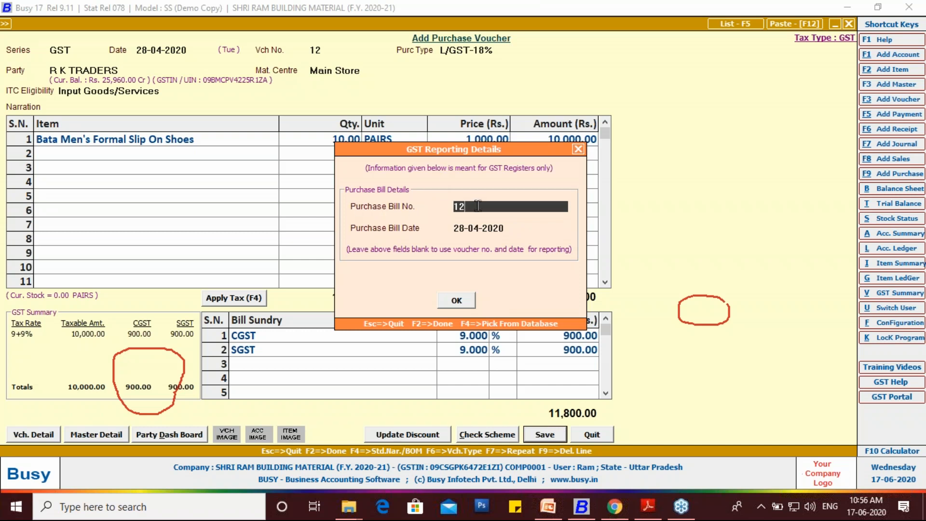
pyautogui.click(645, 506)
pyautogui.scroll(10, 437, 211)
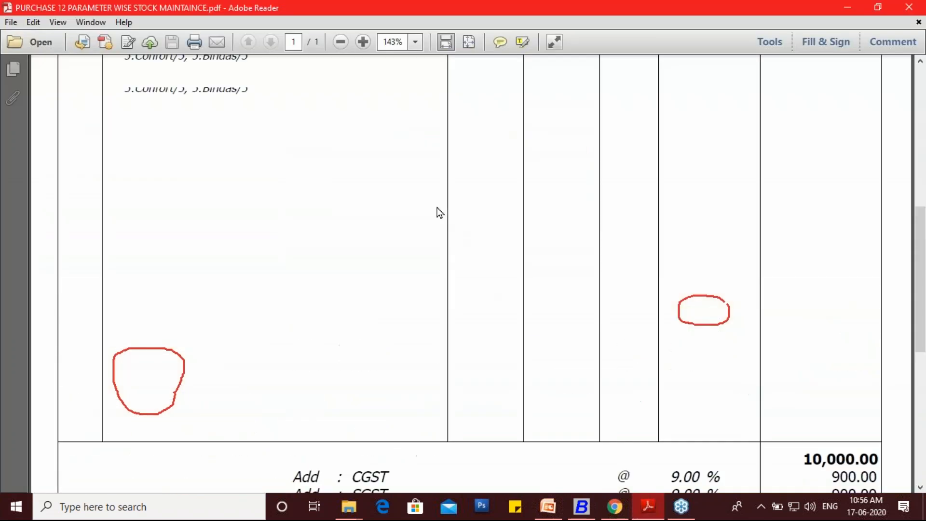
pyautogui.scroll(2, 438, 210)
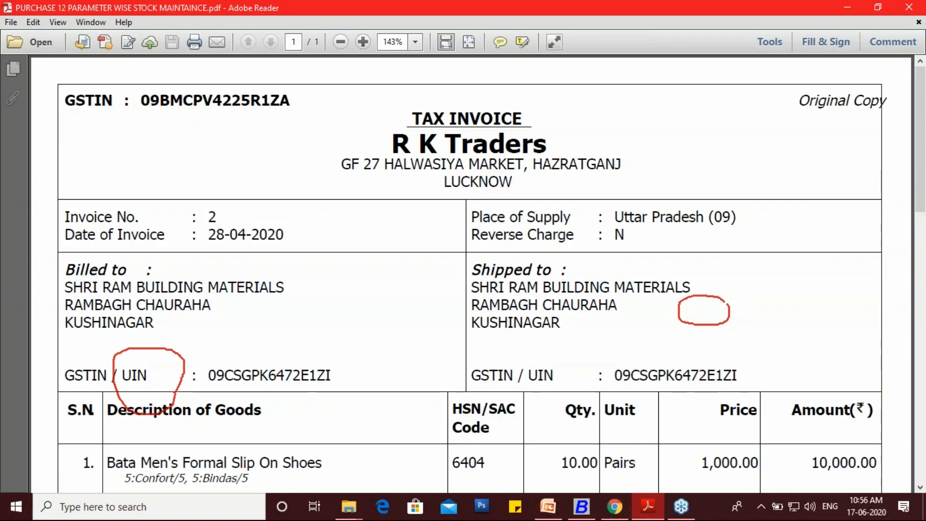
pyautogui.doubleClick(216, 234)
pyautogui.click(582, 506)
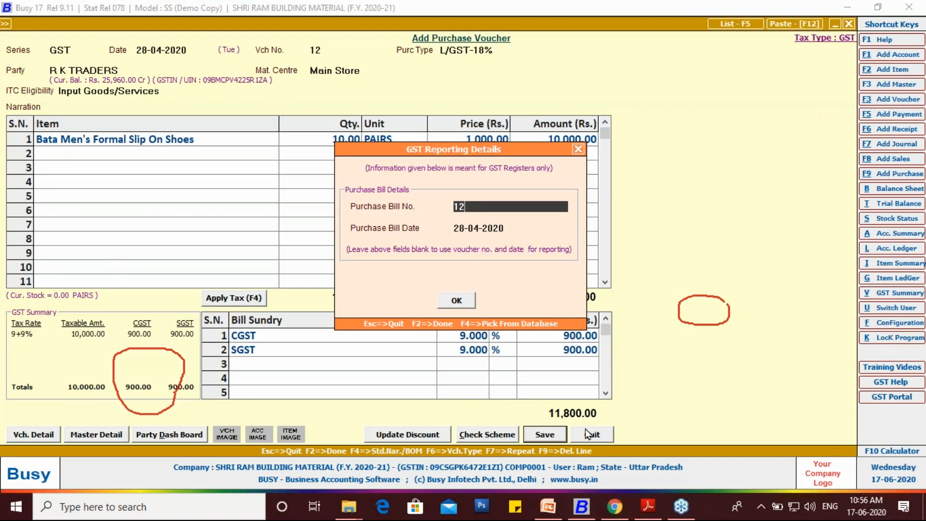
pyautogui.write('2')
pyautogui.press('Return')
pyautogui.press('Return')
pyautogui.press('Return')
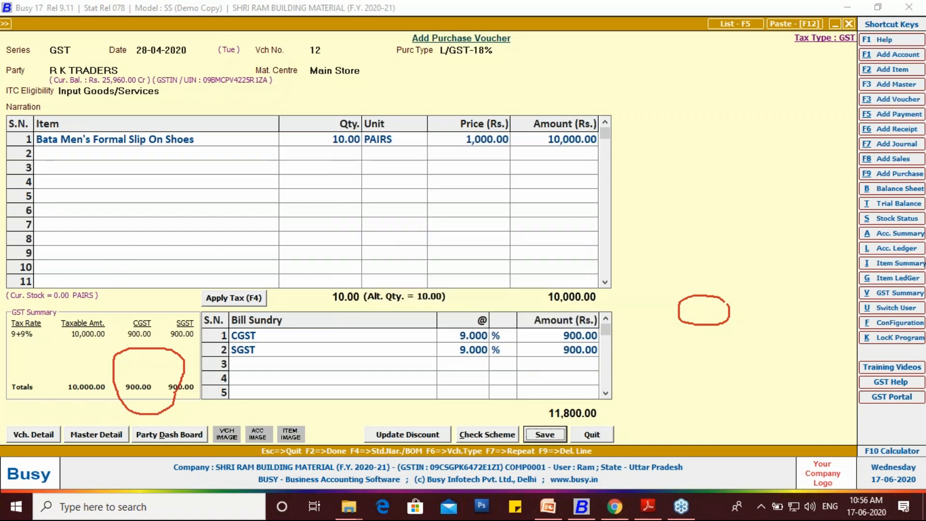
# - Accept new reference 2 for Rs. 11,800.00 in the bill-by-bill adjustment and save the purchase voucher
pyautogui.press('Return')
pyautogui.press('Return')
pyautogui.press('Return')
pyautogui.press('Return')
pyautogui.press('Return')
pyautogui.press('Return')
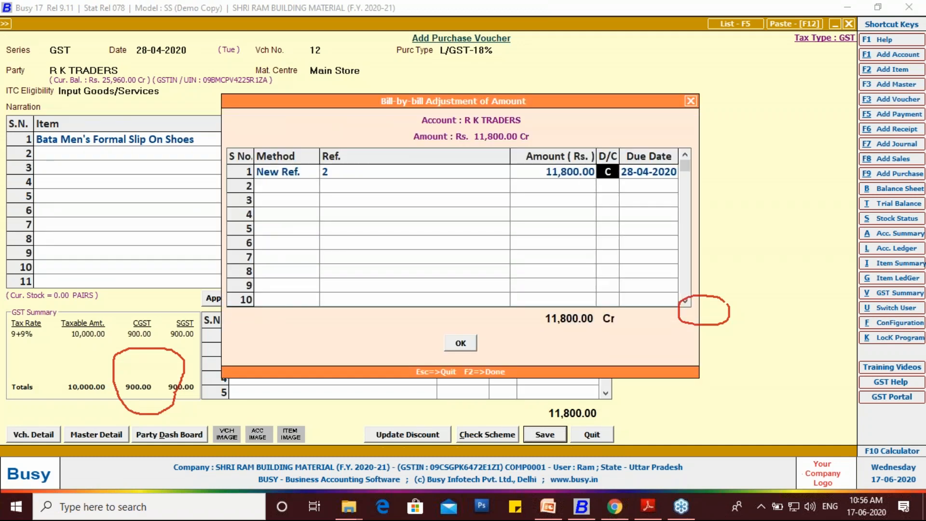
# - Leave the blank purchase voucher and start a new sales voucher
pyautogui.press('Return')
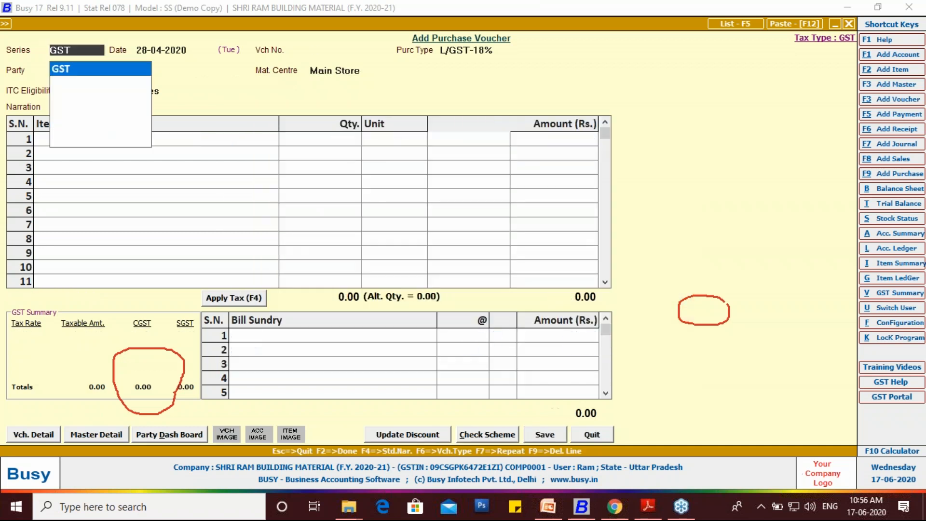
pyautogui.press('Return')
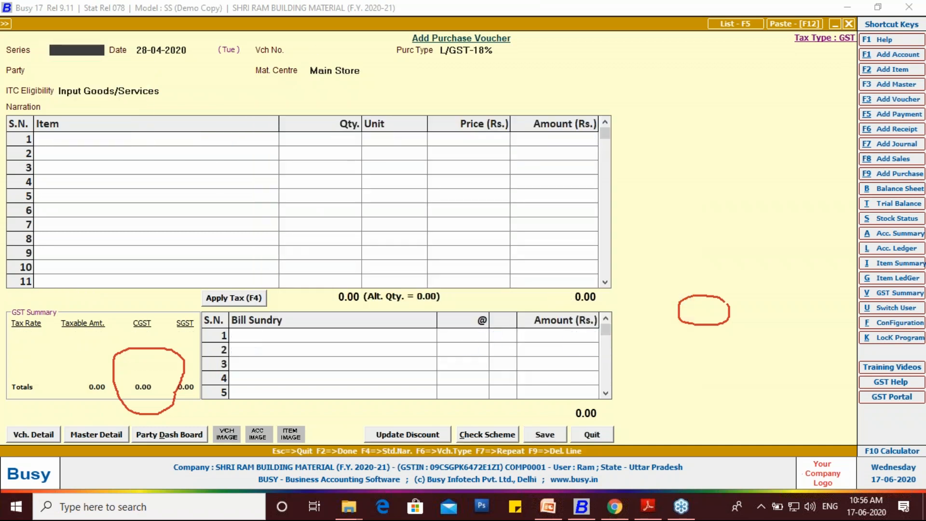
pyautogui.press('Escape')
pyautogui.press('Escape')
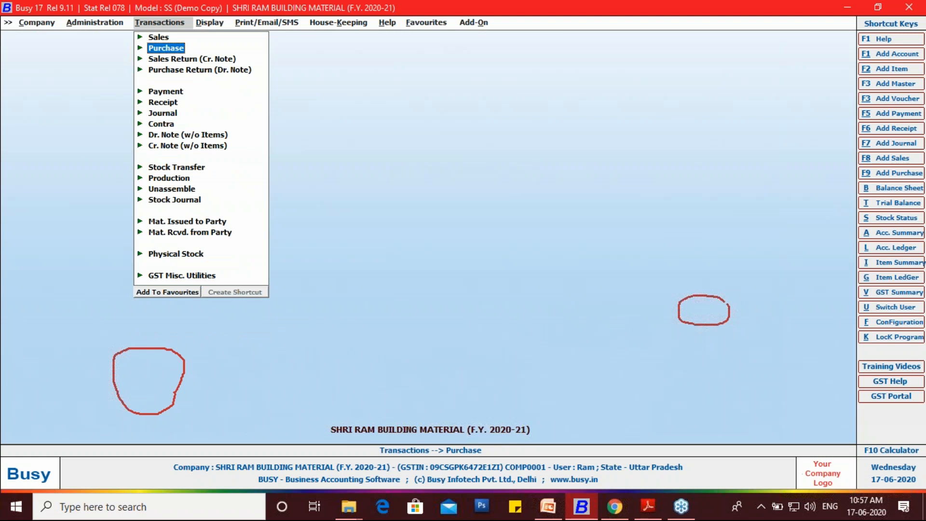
pyautogui.press('Right')
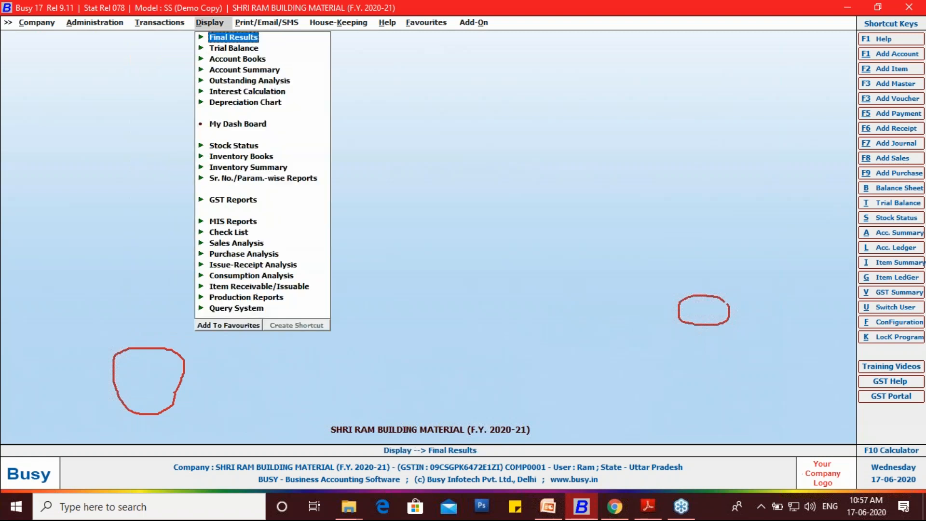
pyautogui.press('Left')
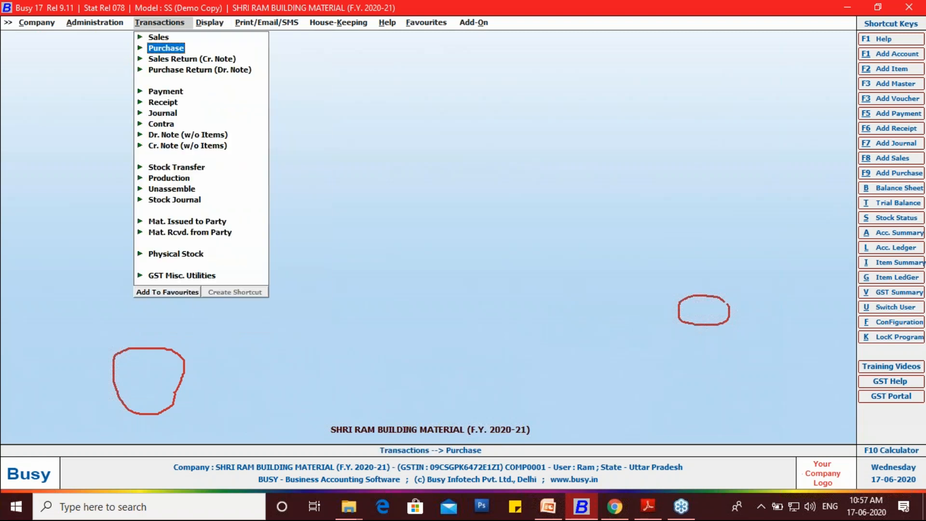
pyautogui.press('Up')
pyautogui.press('Return')
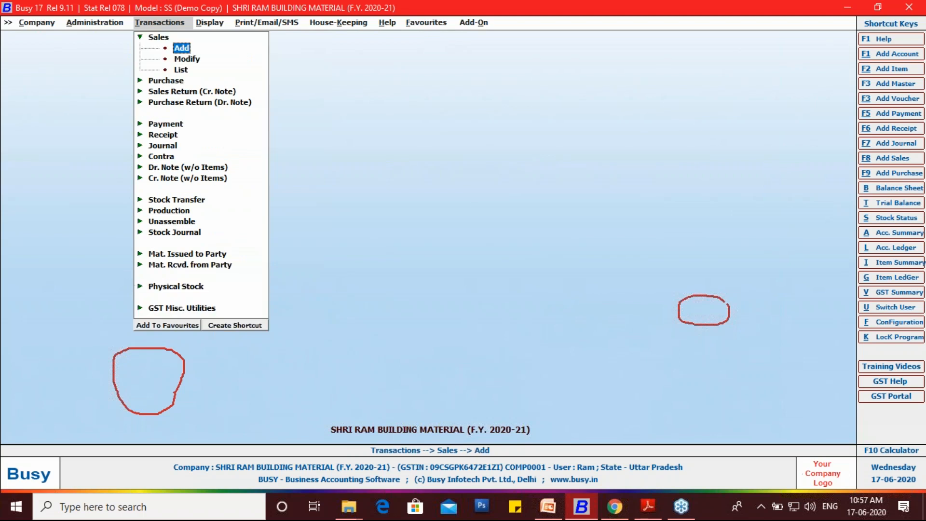
pyautogui.press('Return')
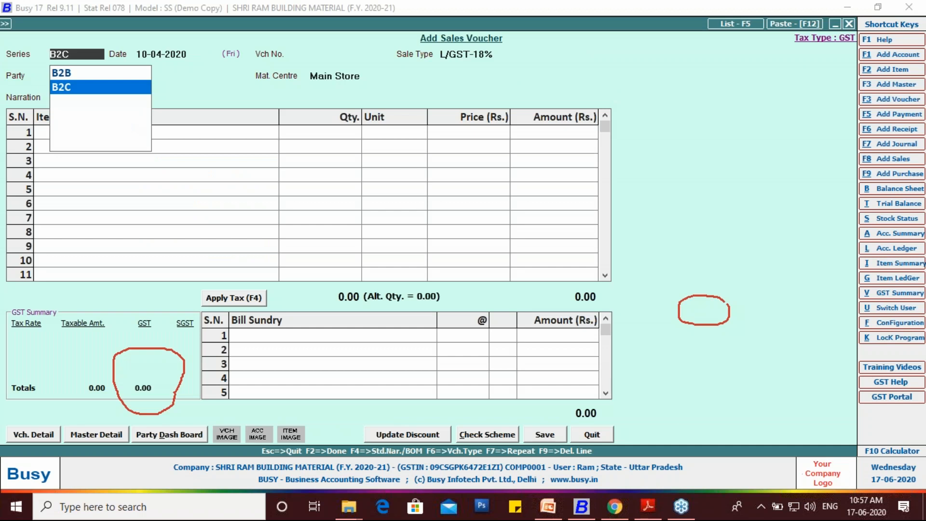
# - Choose the B2C series for the sales voucher and accept the default date
pyautogui.press('Up')
pyautogui.press('Down')
pyautogui.press('Up')
pyautogui.press('Down')
pyautogui.press('Up')
pyautogui.press('Down')
pyautogui.press('Return')
pyautogui.press('Return')
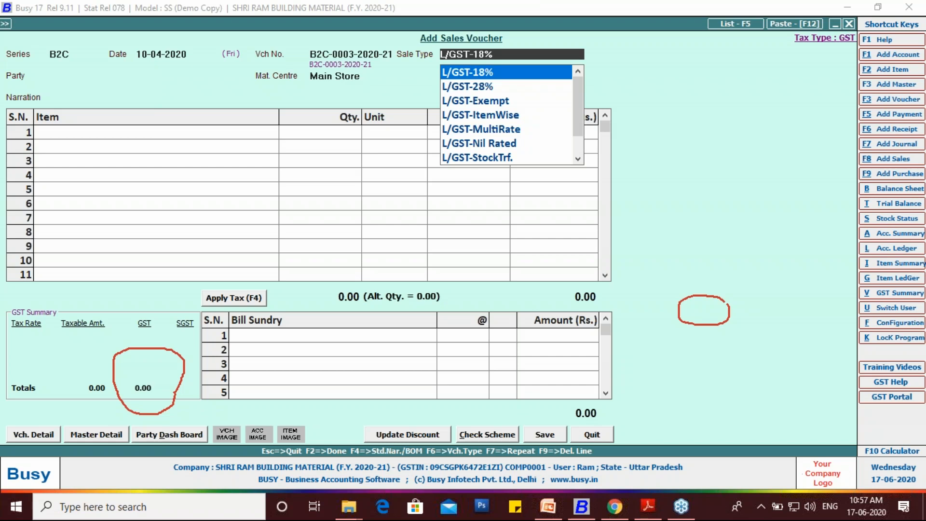
# - Check the invoice date in the purchase PDF, return to Busy and set the sales voucher date to 30-04-2020
pyautogui.click(648, 507)
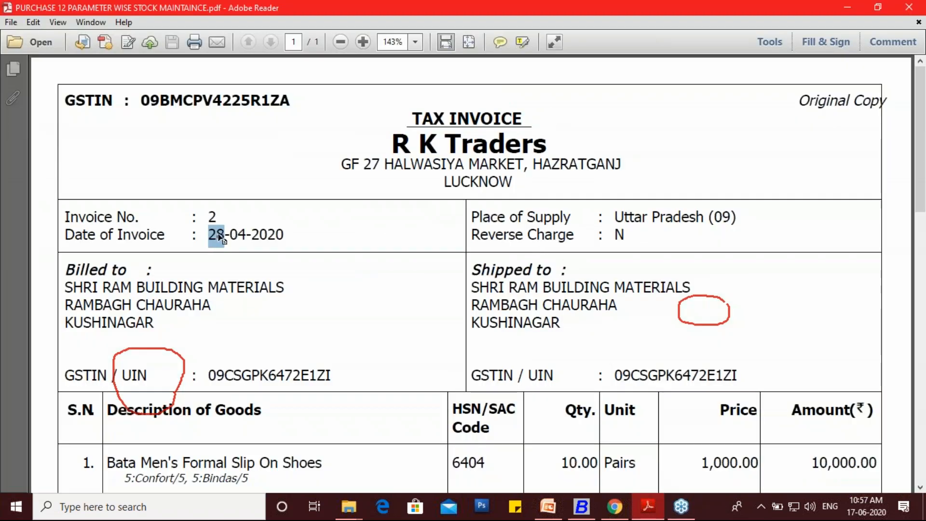
pyautogui.moveTo(283, 236); pyautogui.dragTo(203, 237)
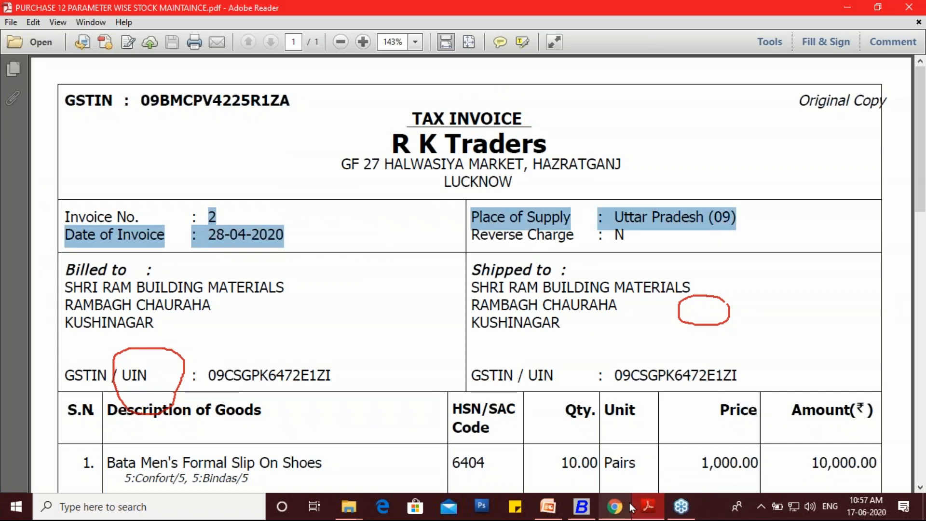
pyautogui.click(582, 508)
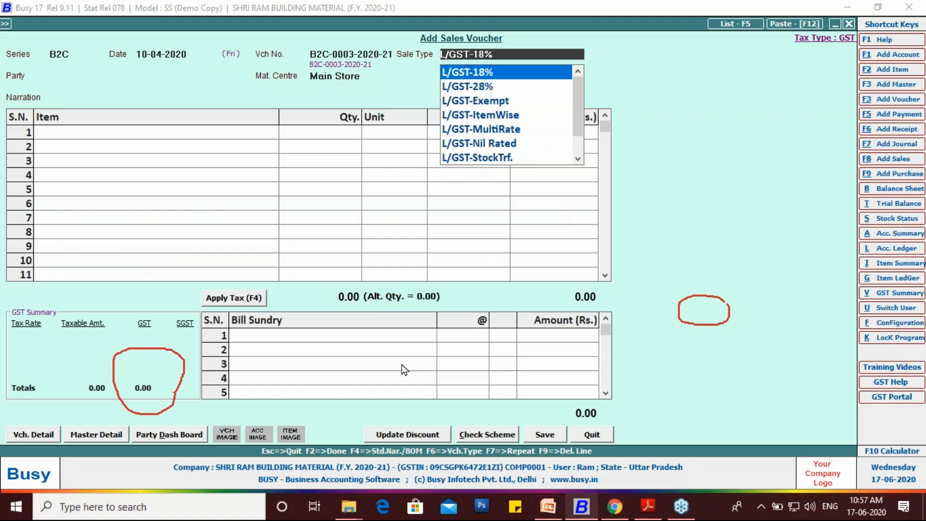
pyautogui.click(146, 54)
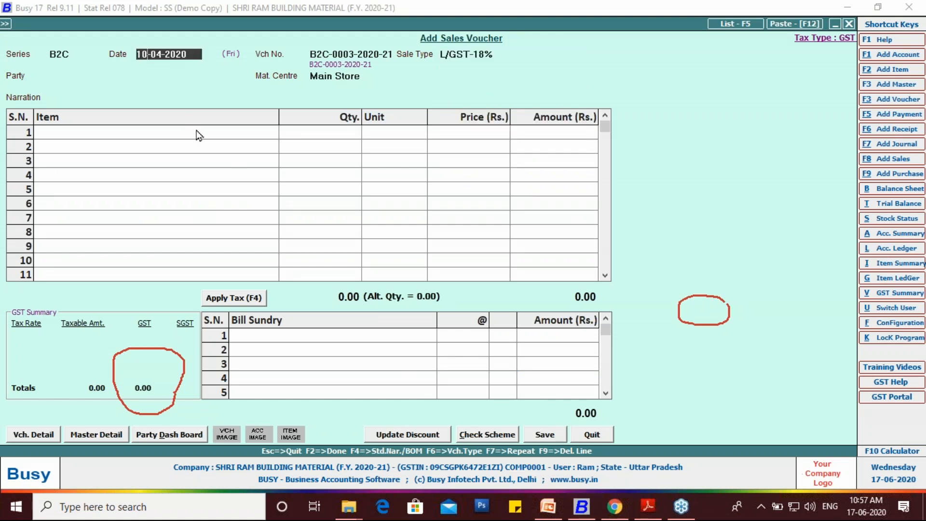
pyautogui.press('BackSpace')
pyautogui.press('BackSpace')
pyautogui.write('30')
pyautogui.press('Return')
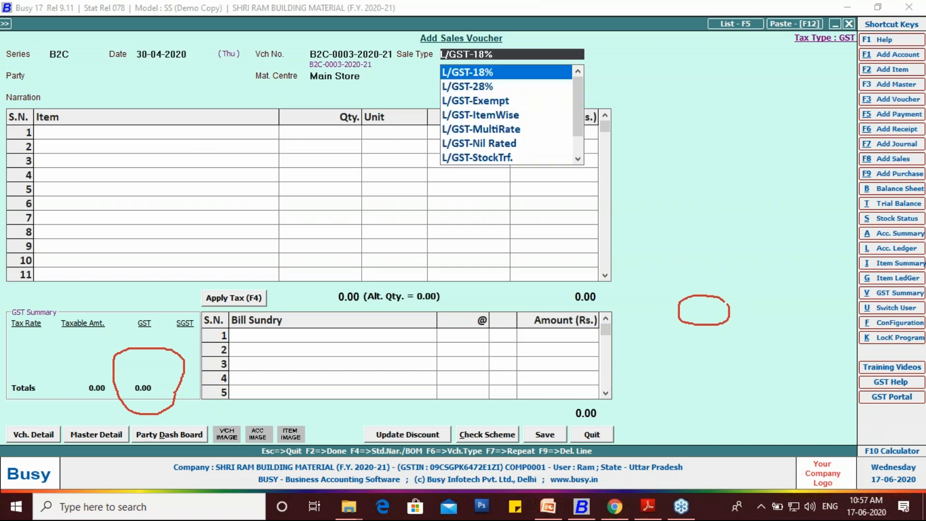
# - Keep the sale type L/GST-18% and select Cash as the party
pyautogui.press('Return')
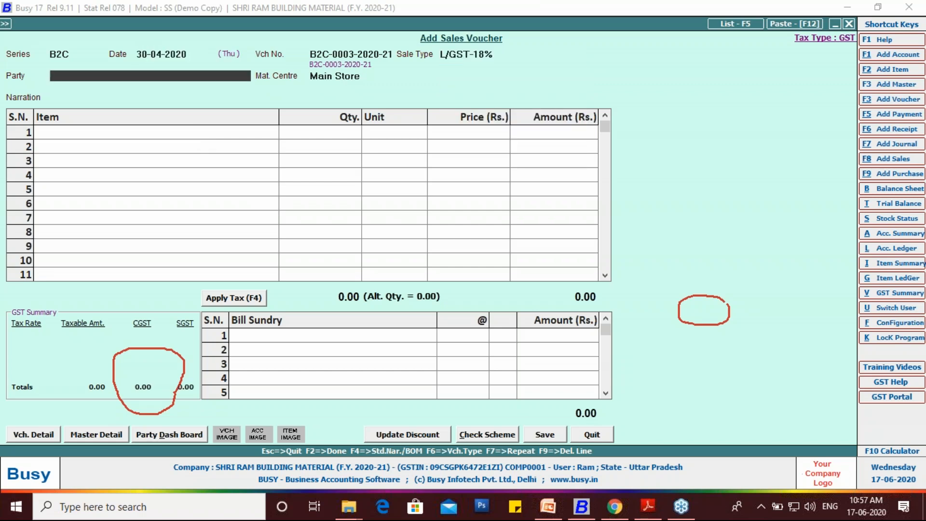
pyautogui.write('CA')
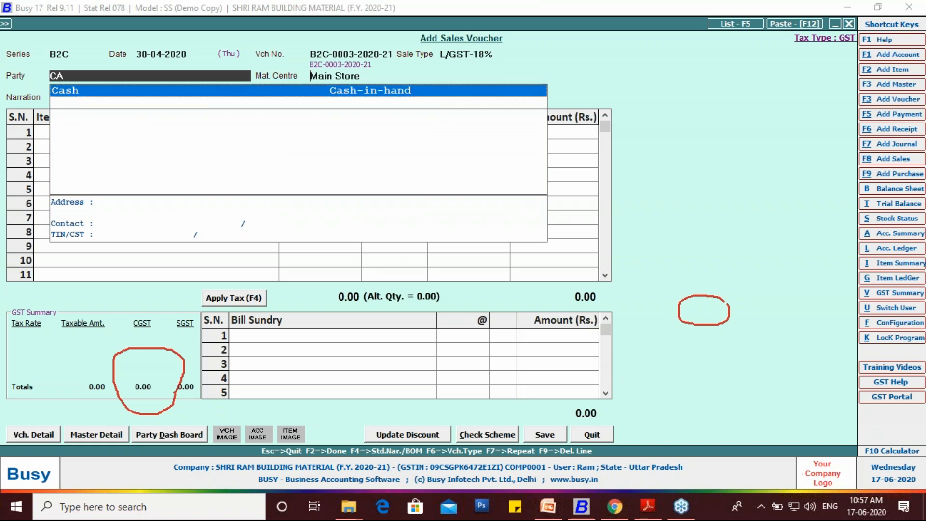
pyautogui.press('Return')
pyautogui.press('Return')
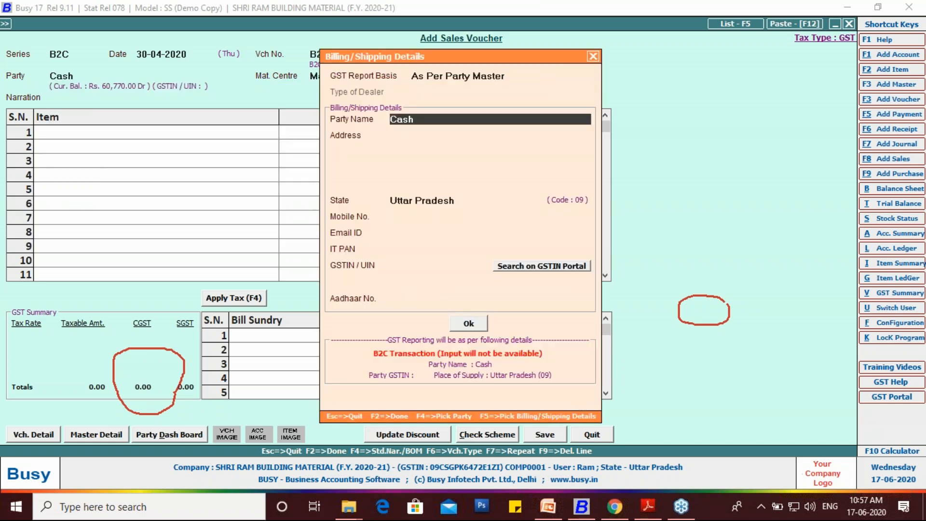
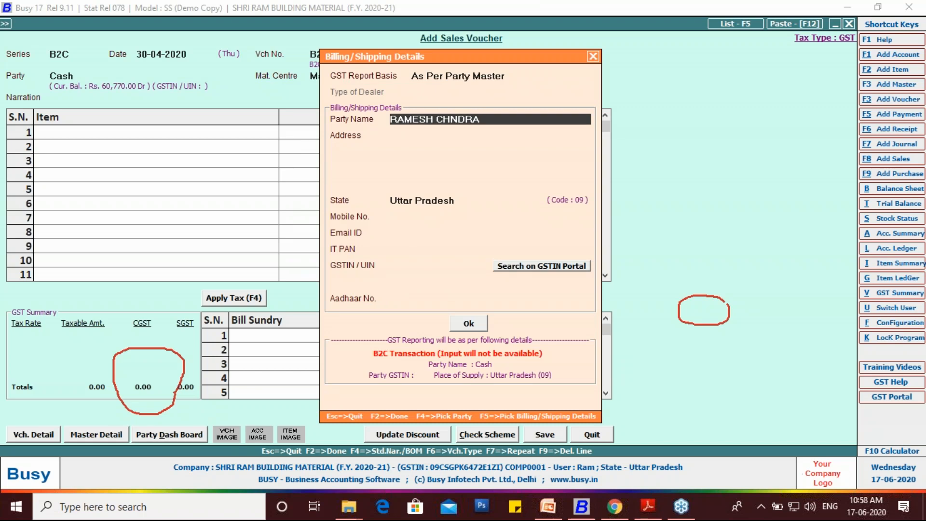
# - Enter the customer's name and address in the billing details and keep Uttar Pradesh as the state
pyautogui.press('Return')
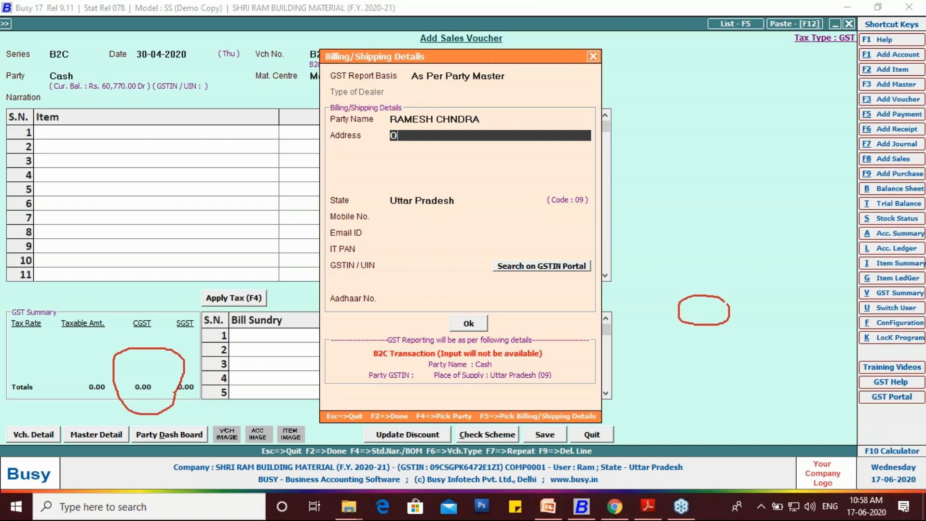
pyautogui.press('Return')
pyautogui.write('PADRAUNA')
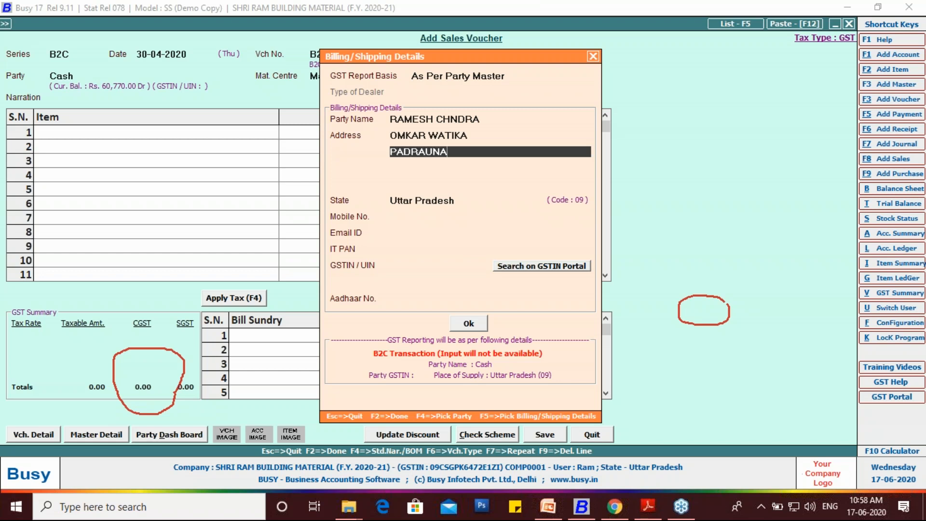
pyautogui.press('Return')
pyautogui.write('KUSHINAGAR')
pyautogui.press('Return')
pyautogui.press('Return')
pyautogui.press('Return')
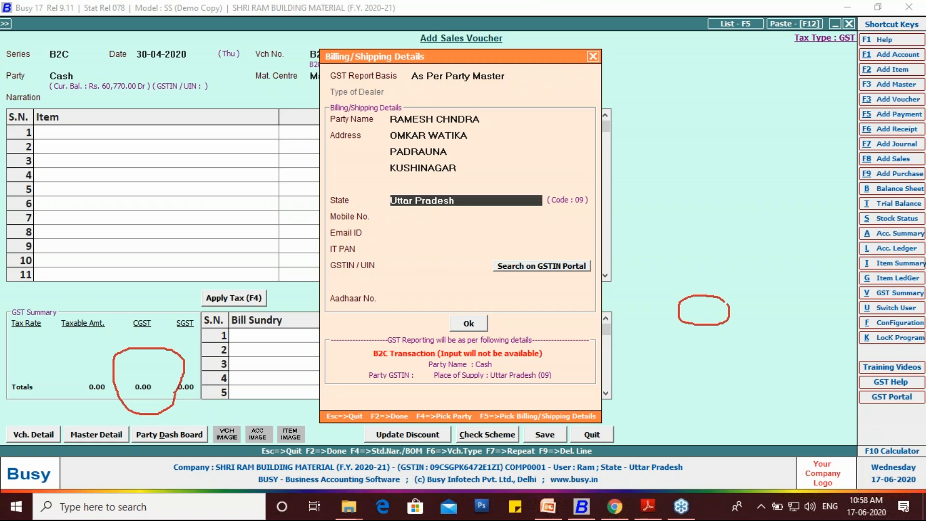
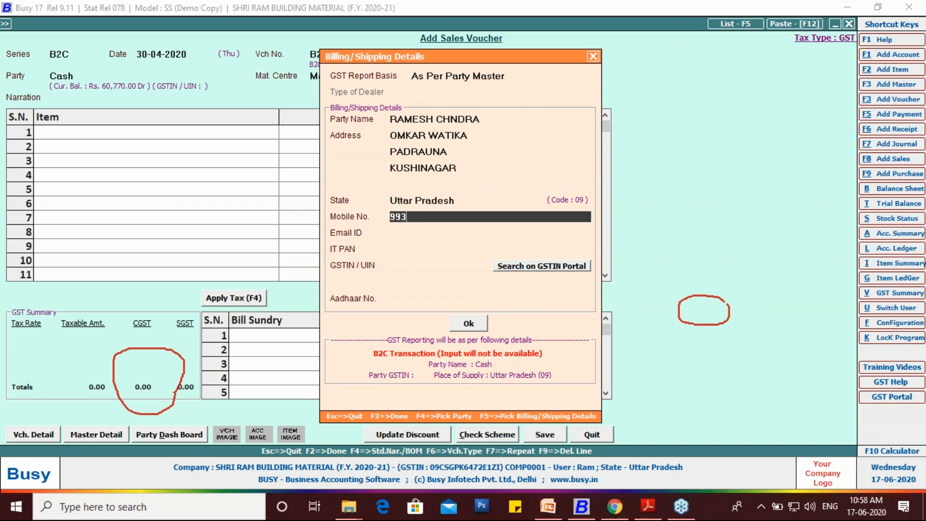
# - Fill in the customer's mobile number, leave the remaining fields blank and confirm the billing details
pyautogui.press('Return')
pyautogui.press('Return')
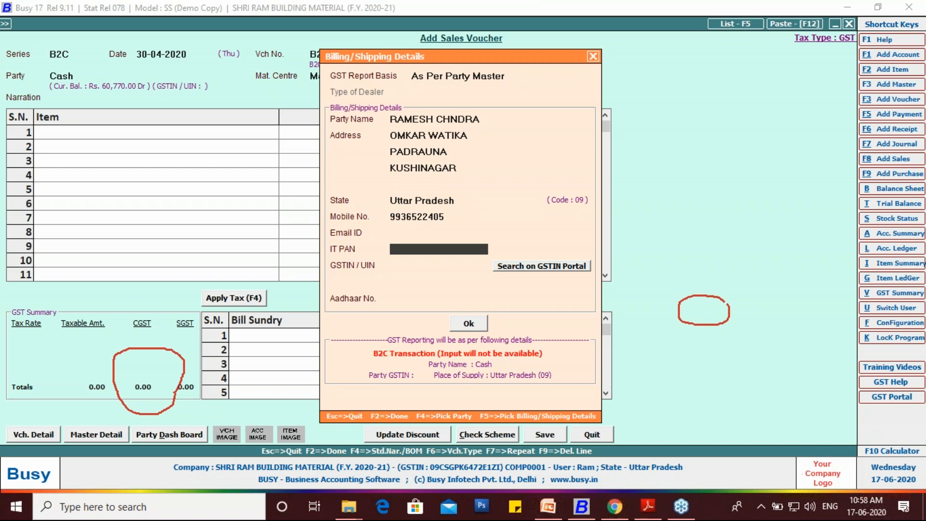
pyautogui.press('Return')
pyautogui.press('Return')
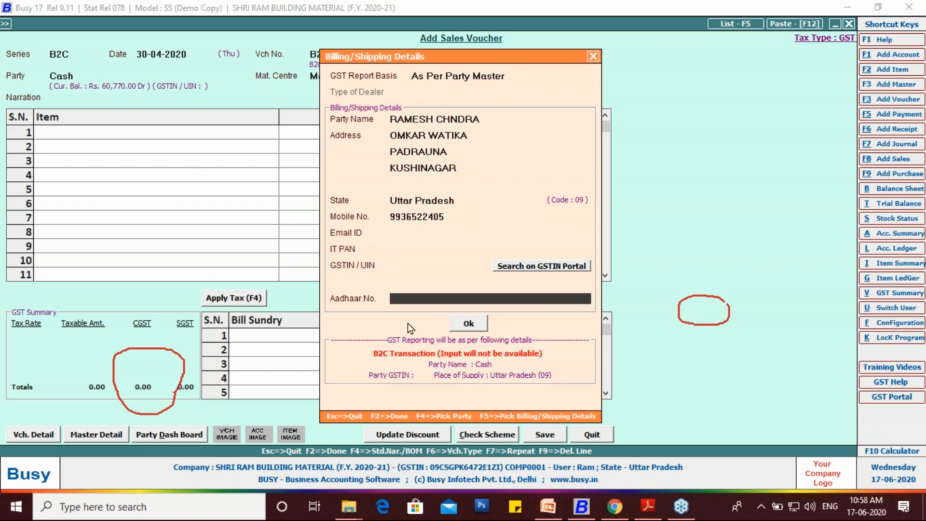
pyautogui.click(474, 329)
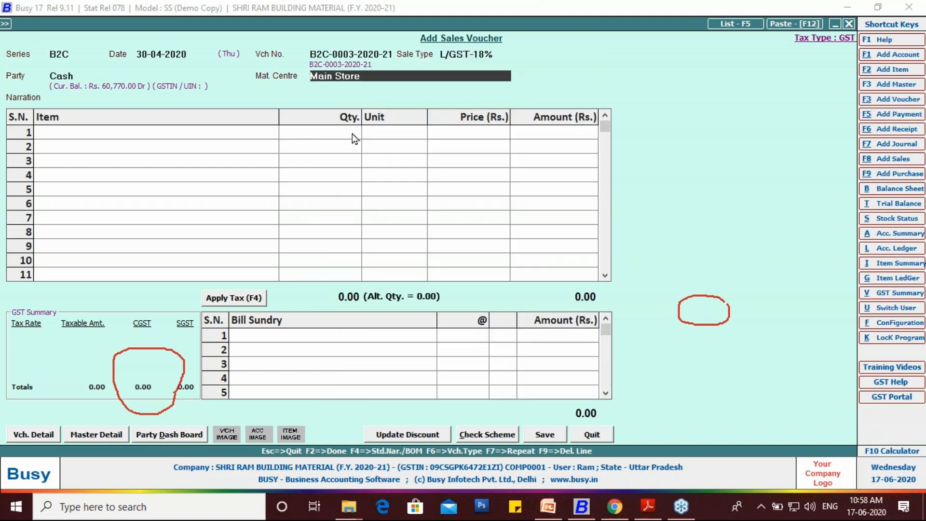
# - Keep Main Store as the material centre and add Bata Men's Formal Slip On Shoes with quantity 1
pyautogui.press('Return')
pyautogui.press('Return')
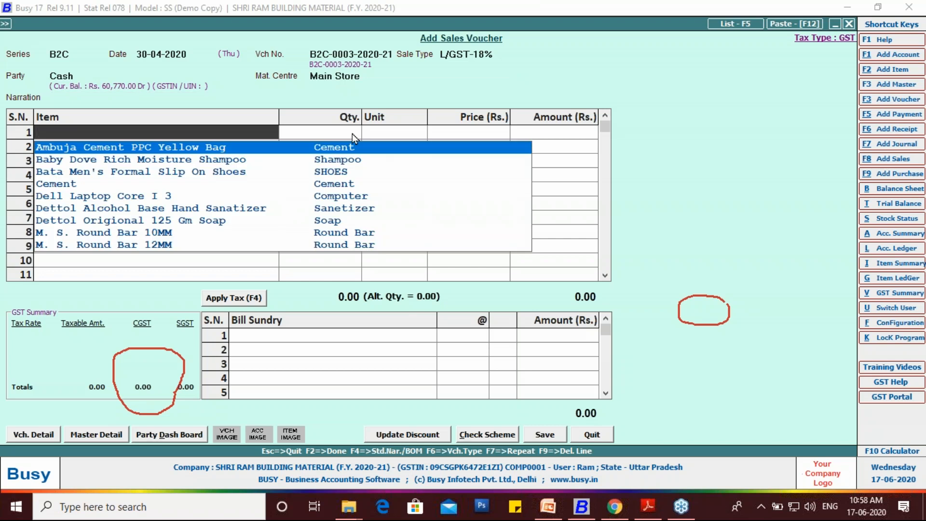
pyautogui.press('Down')
pyautogui.press('Return')
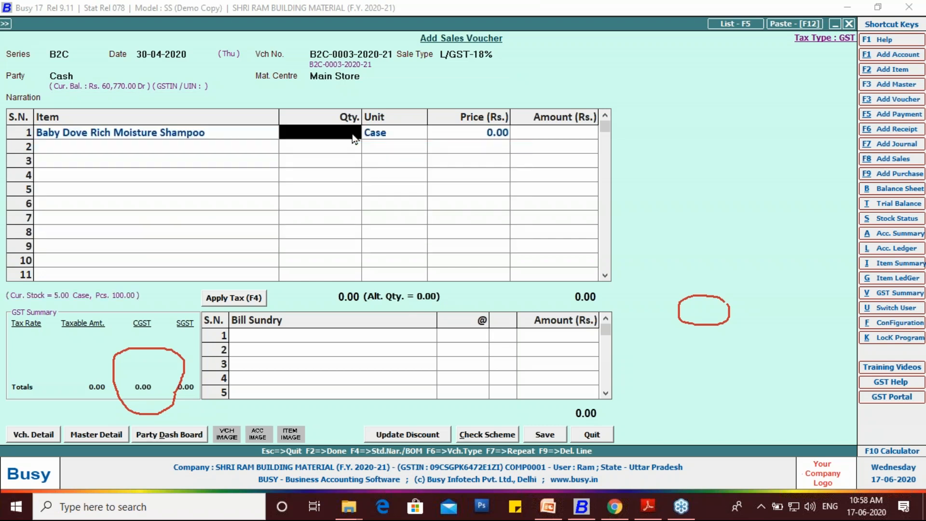
pyautogui.click(223, 134)
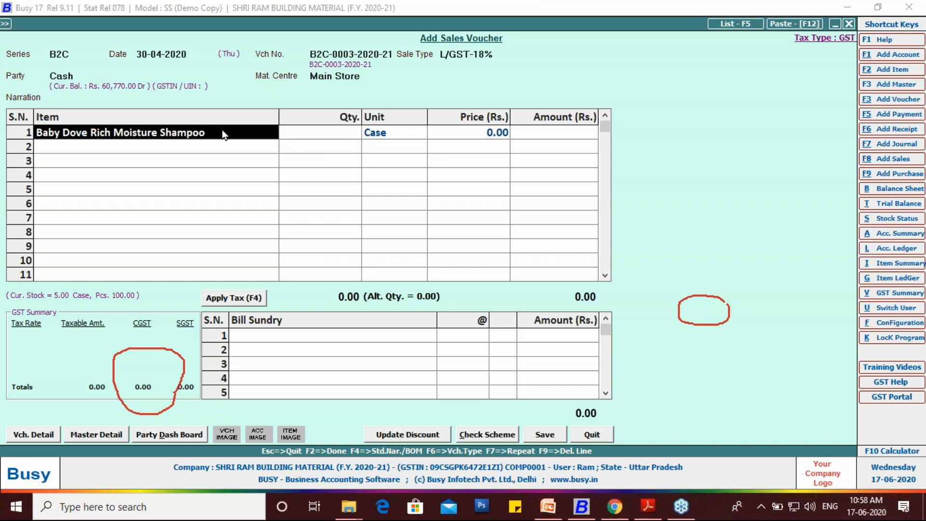
pyautogui.write('b')
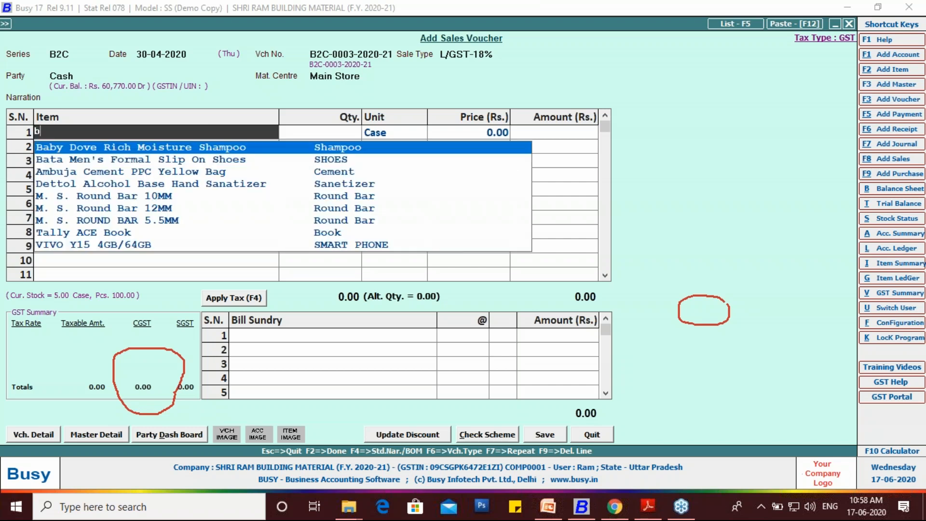
pyautogui.press('Down')
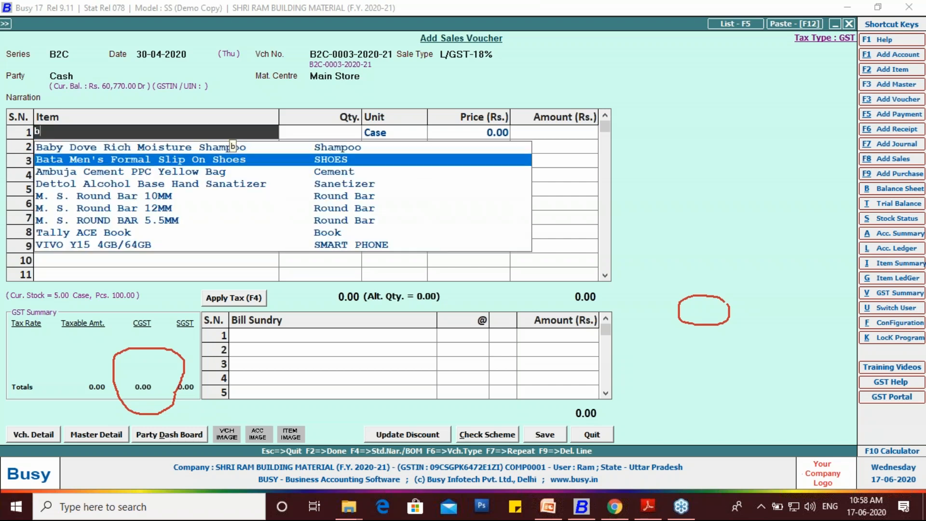
pyautogui.press('Return')
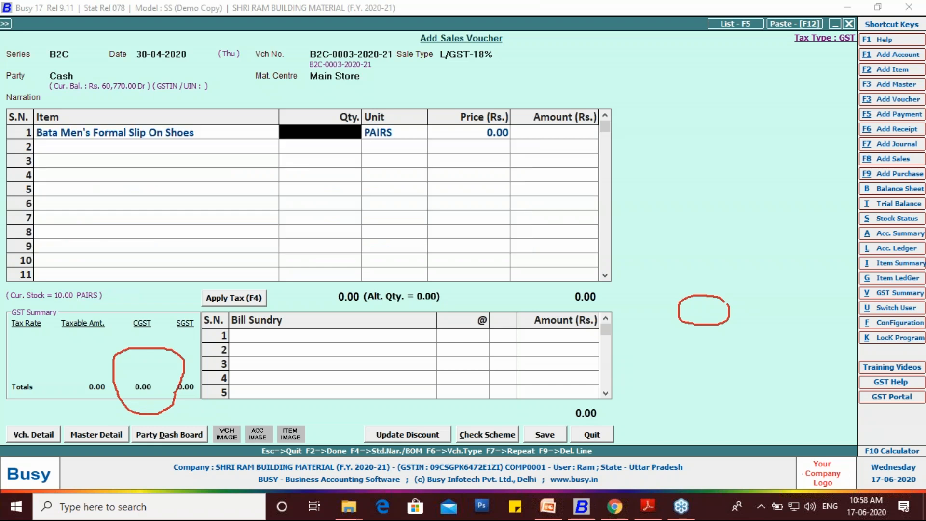
pyautogui.write('1')
pyautogui.press('Return')
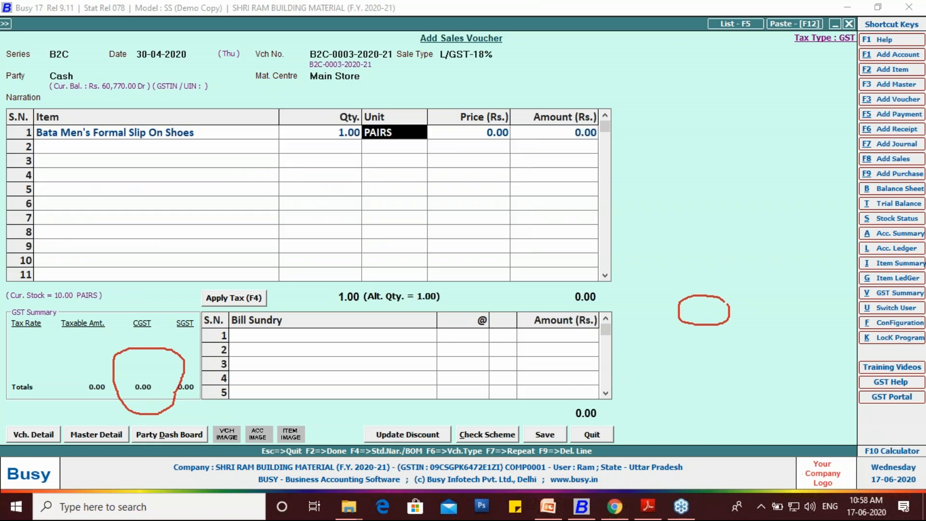
# - Allocate the sold pair to SIZE 5 and STYLE COMFORT with quantity 1 in the parameterized stock details
pyautogui.press('Return')
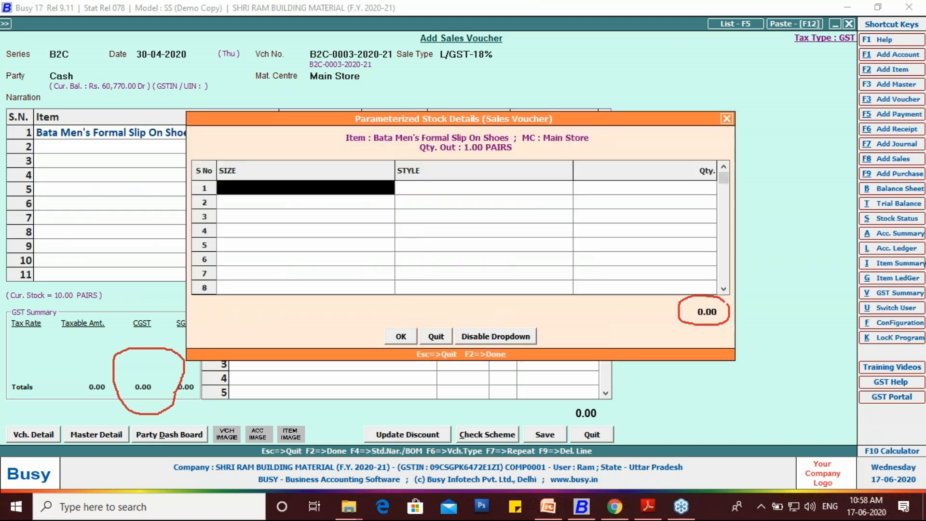
pyautogui.press('Return')
pyautogui.press('Down')
pyautogui.press('Up')
pyautogui.press('Down')
pyautogui.press('Up')
pyautogui.press('Down')
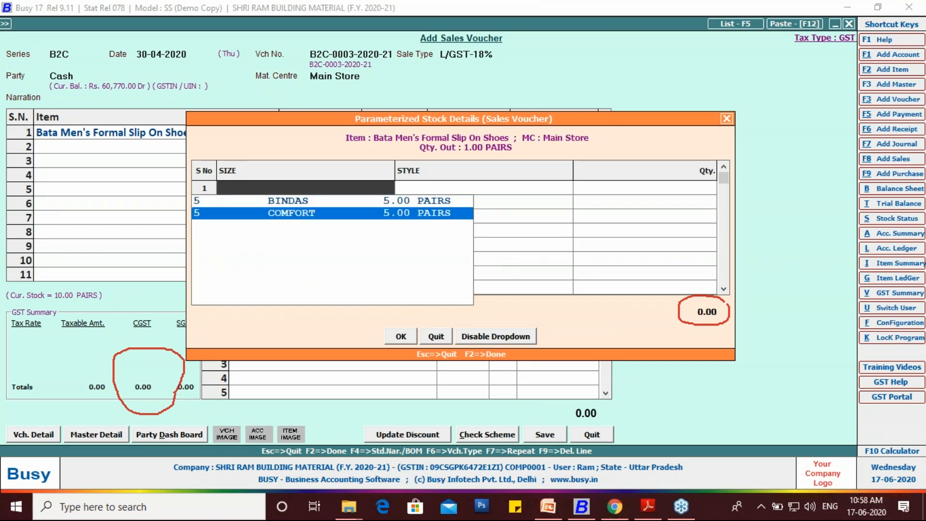
pyautogui.press('Return')
pyautogui.press('Return')
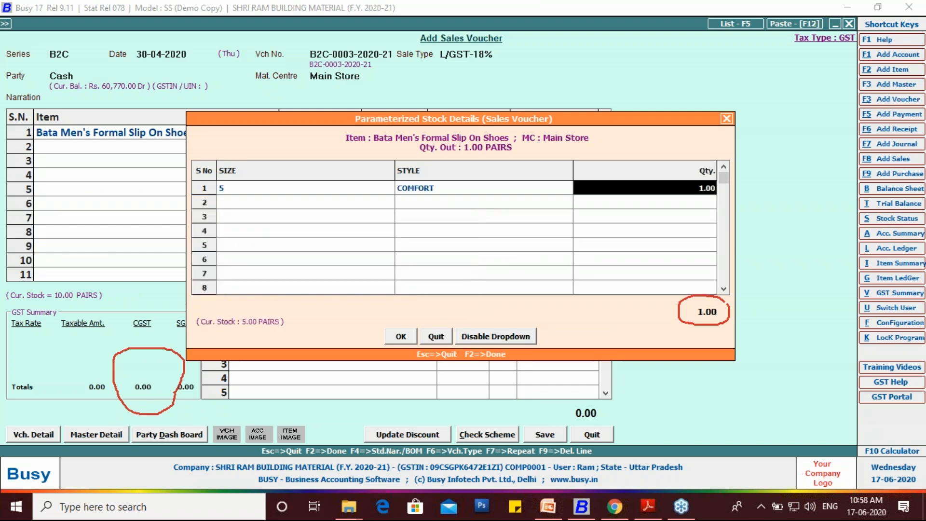
pyautogui.press('Return')
pyautogui.press('Return')
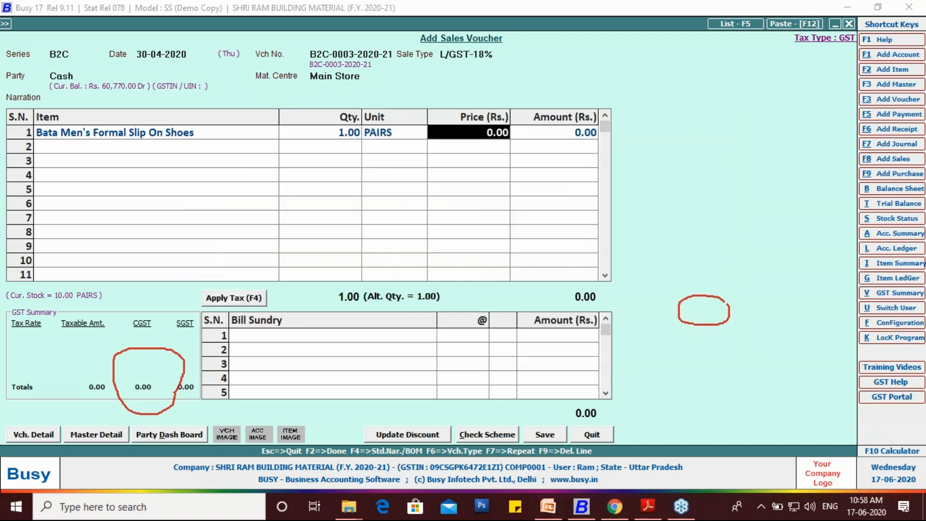
# - Set the shoes' price to 1200, apply the tax to the bill and save the sales voucher
pyautogui.write('1200')
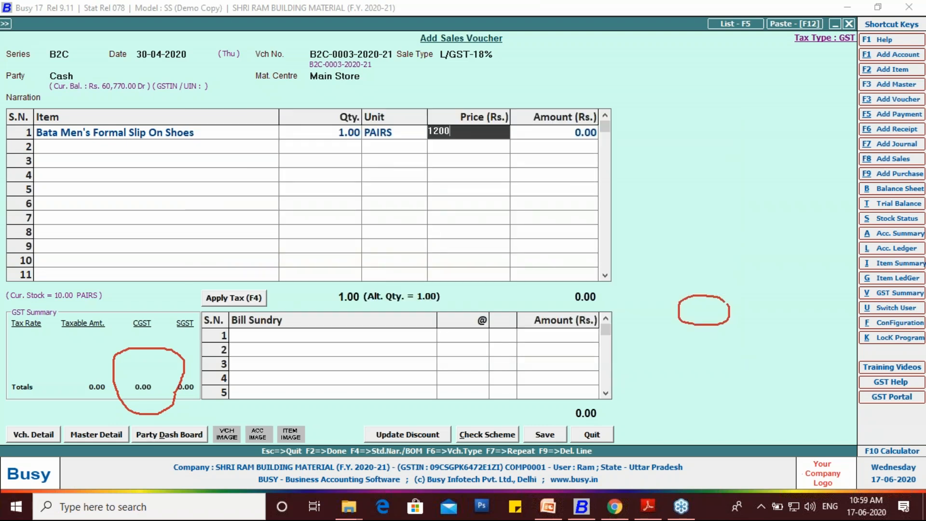
pyautogui.press('Return')
pyautogui.press('Return')
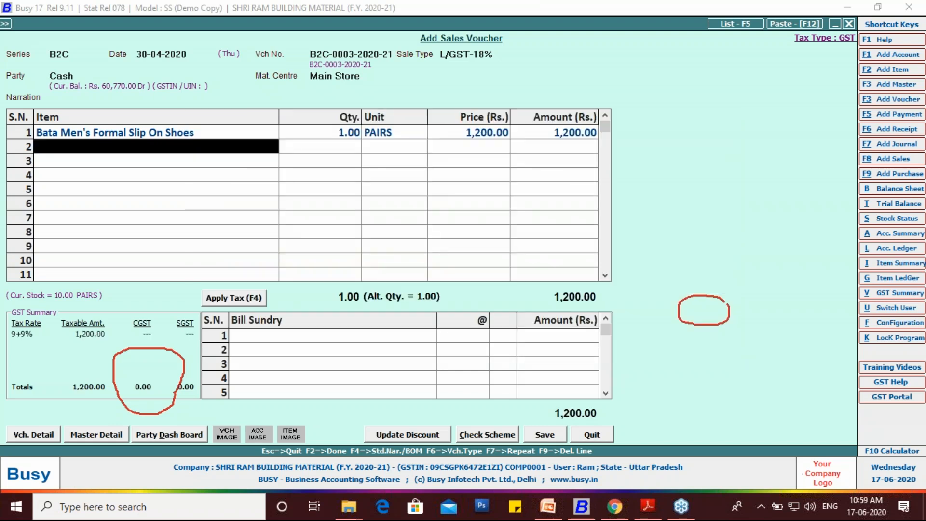
pyautogui.click(245, 301)
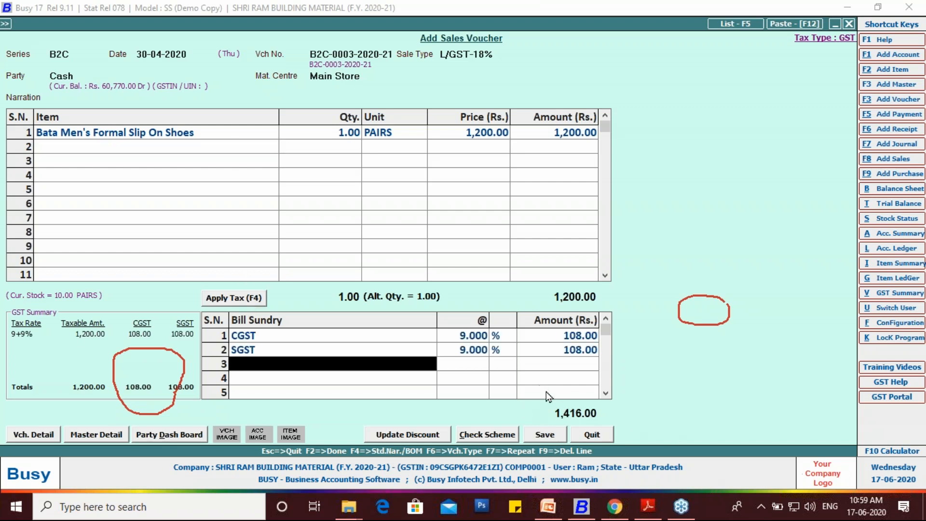
pyautogui.click(544, 434)
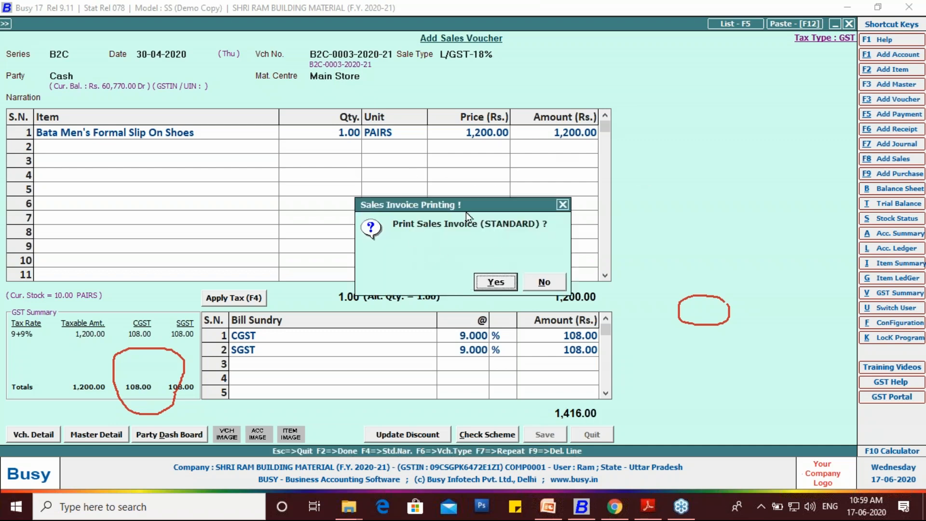
# - Preview the saved sales invoice in STANDARD format with one copy and close the preview
pyautogui.click(502, 287)
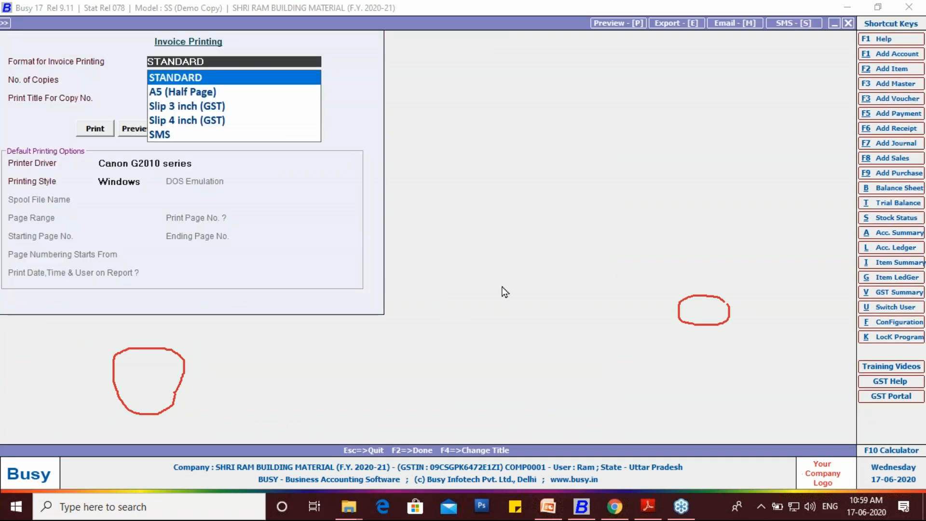
pyautogui.press('Return')
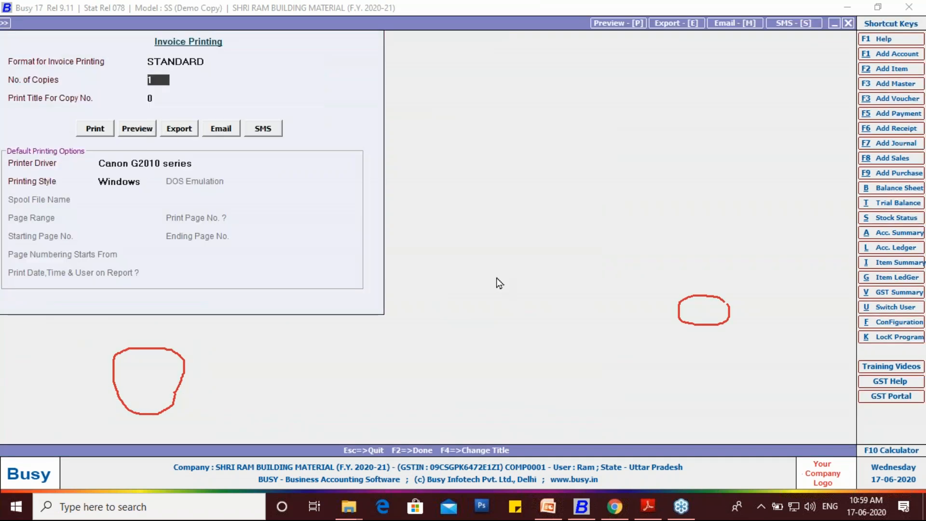
pyautogui.click(137, 129)
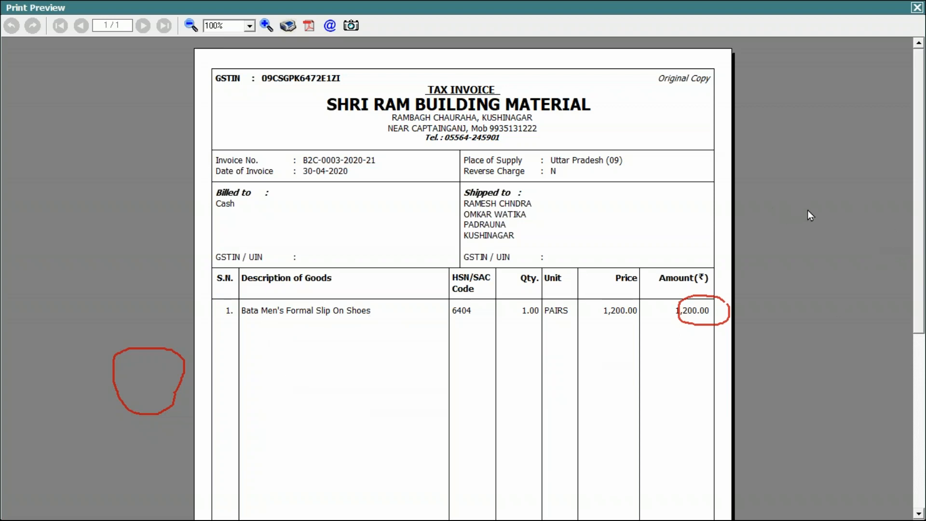
pyautogui.press('Escape')
pyautogui.click(900, 323)
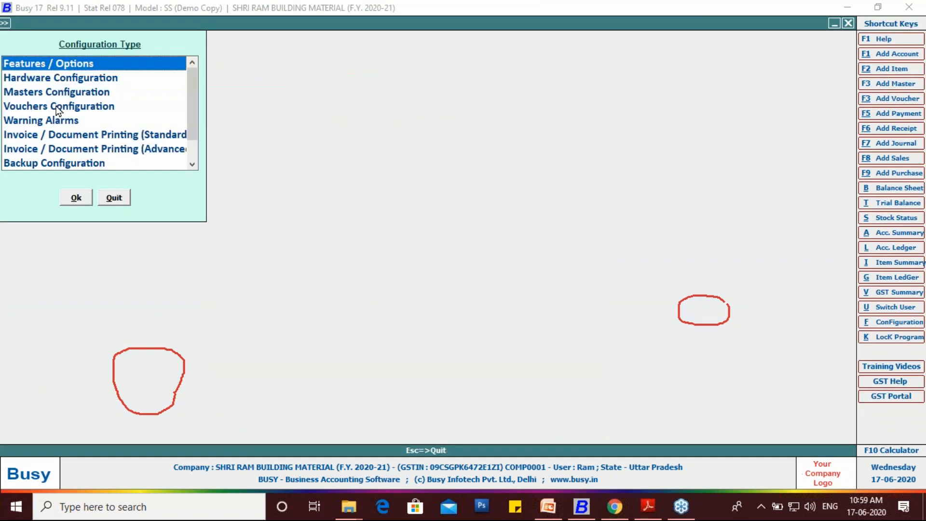
pyautogui.click(58, 107)
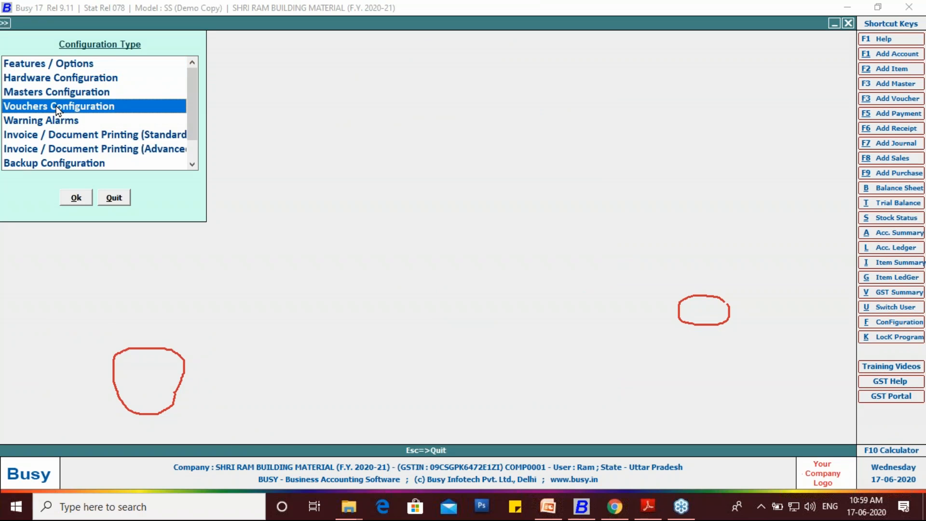
pyautogui.press('Return')
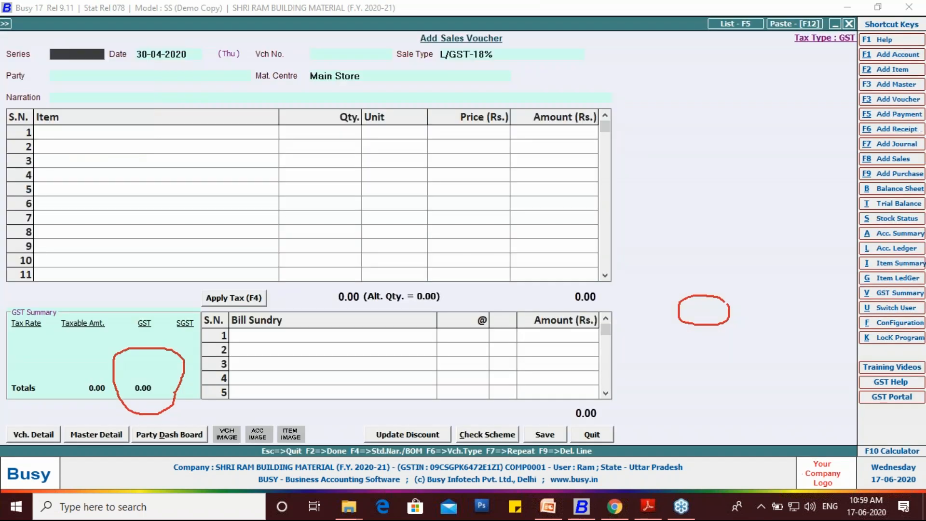
# - Quit the blank sales voucher and open the standard document printing configuration for the Sales Invoice
pyautogui.press('Escape')
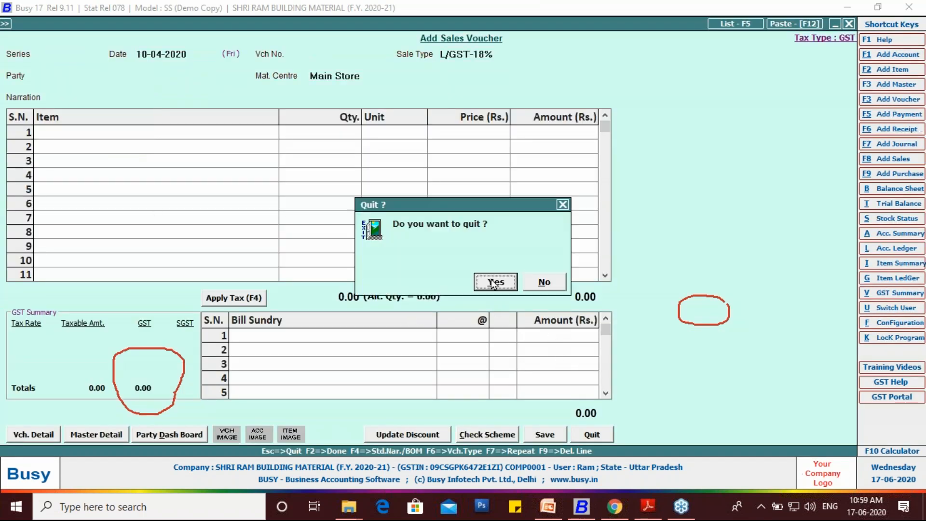
pyautogui.click(492, 281)
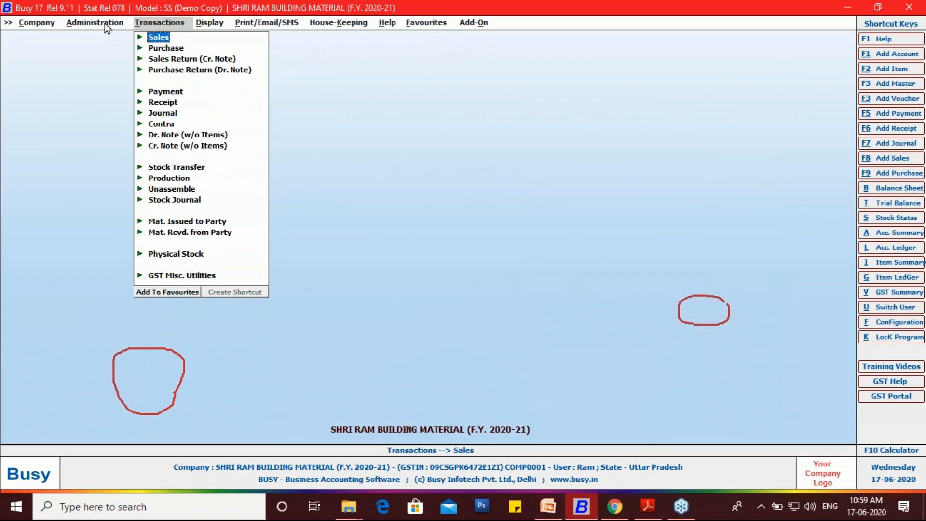
pyautogui.click(105, 23)
pyautogui.click(73, 39)
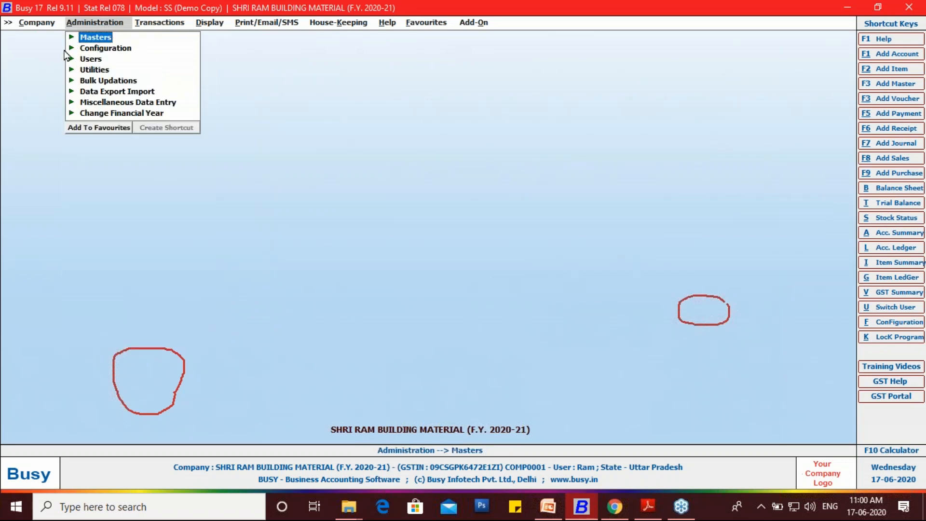
pyautogui.click(73, 50)
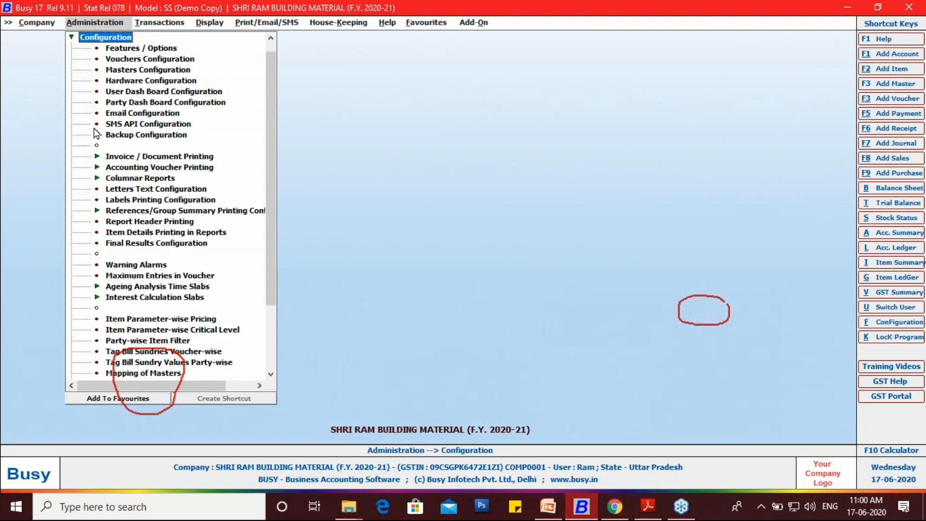
pyautogui.click(148, 158)
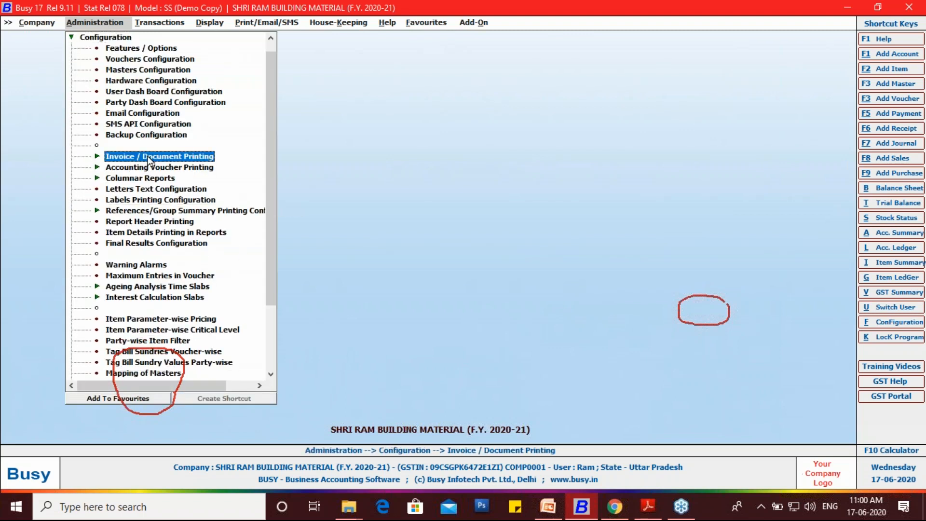
pyautogui.click(148, 157)
pyautogui.doubleClick(145, 167)
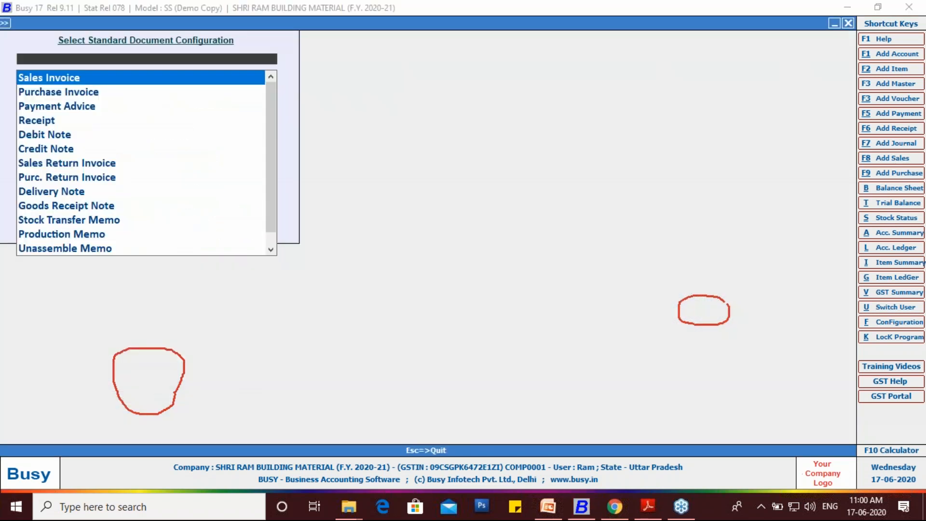
pyautogui.click(53, 82)
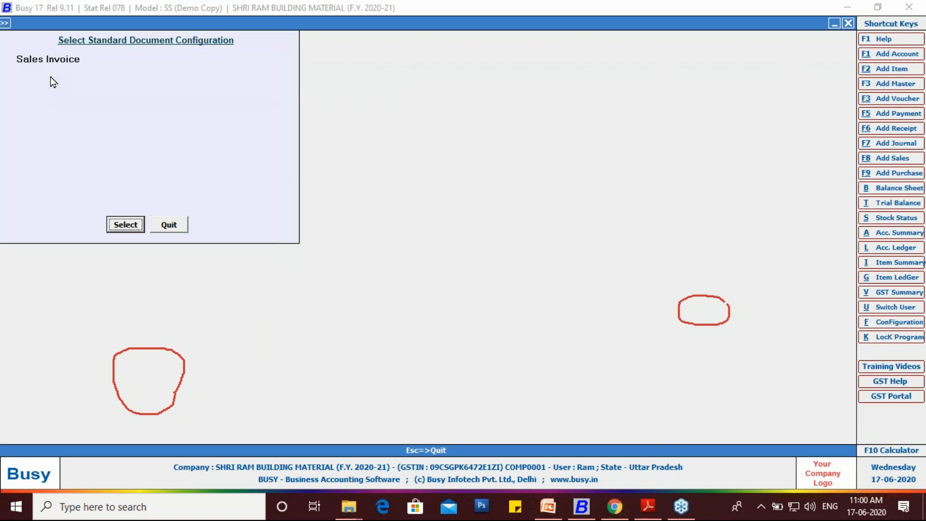
pyautogui.click(125, 224)
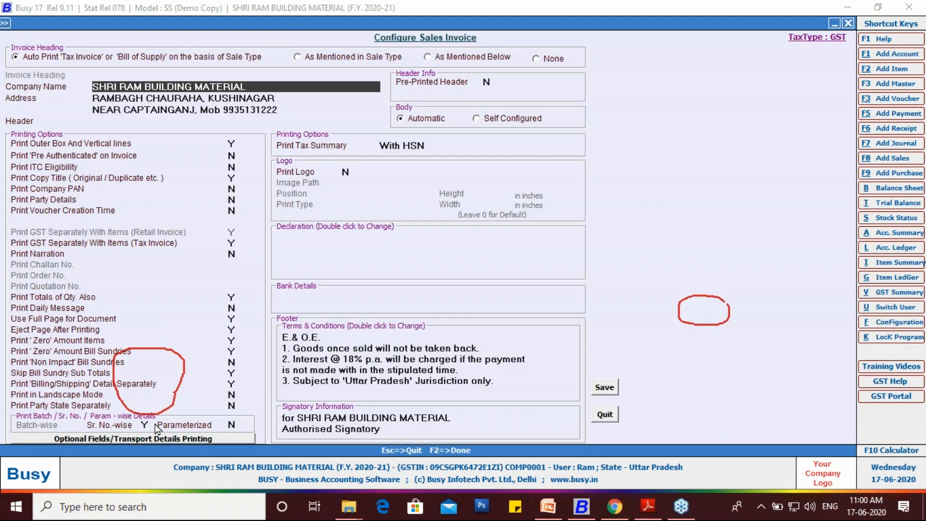
# - Set Parameterized detail printing to Y, keep the tax summary With HSN, and save the sales invoice configuration
pyautogui.click(232, 424)
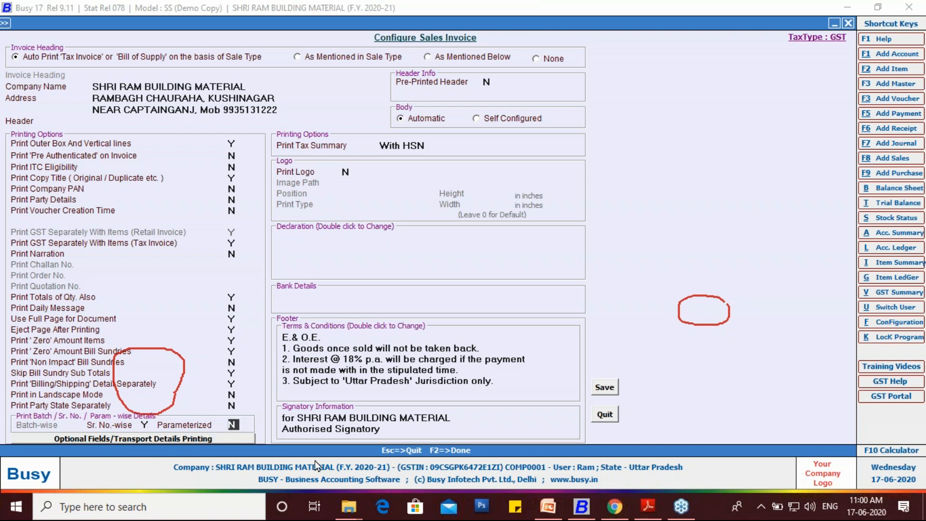
pyautogui.press('y')
pyautogui.press('Return')
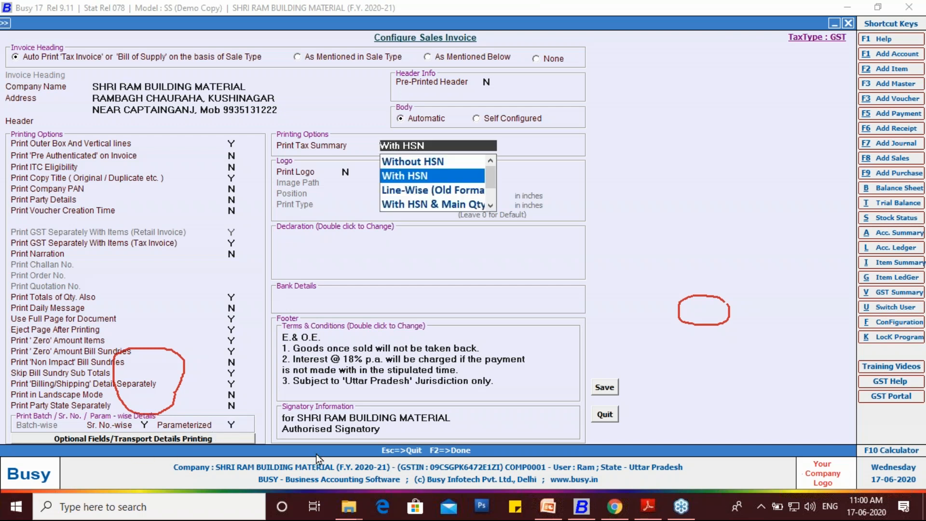
pyautogui.press('Up')
pyautogui.press('Down')
pyautogui.press('Return')
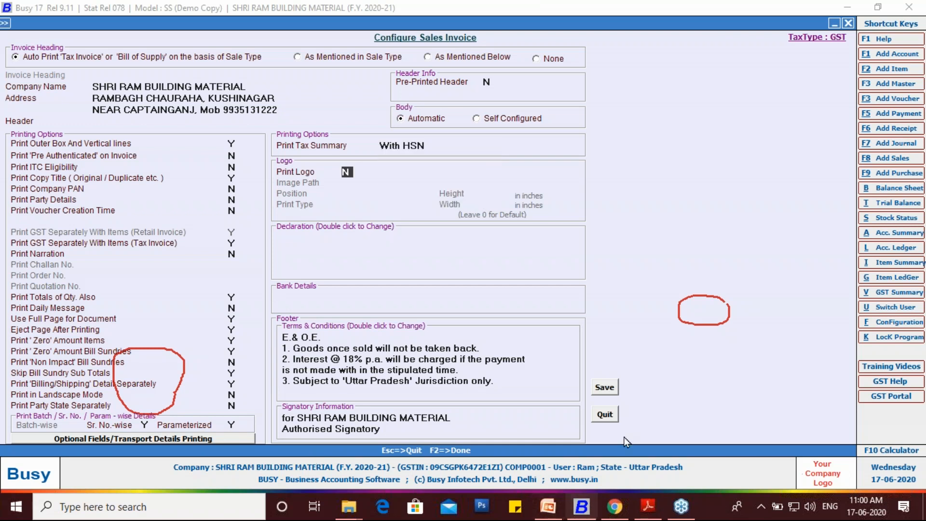
pyautogui.click(605, 386)
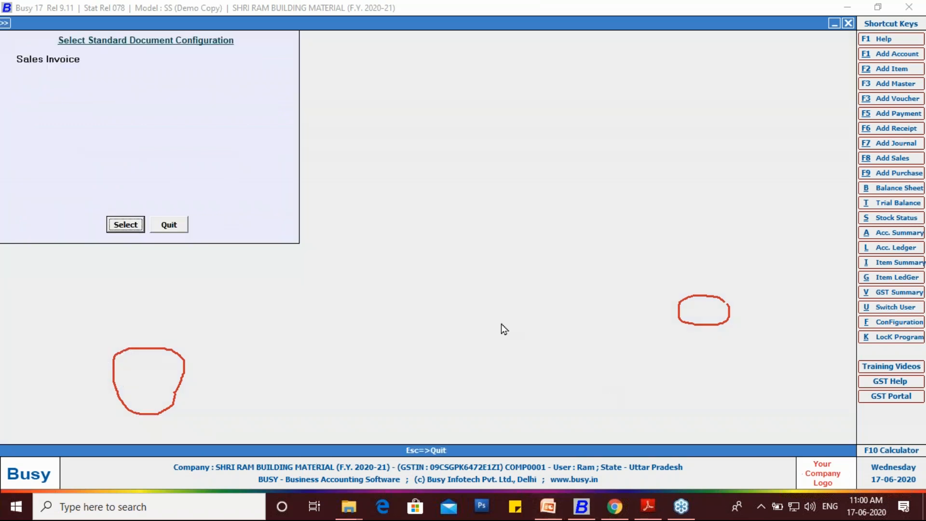
pyautogui.press('Escape')
pyautogui.press('Escape')
pyautogui.press('Escape')
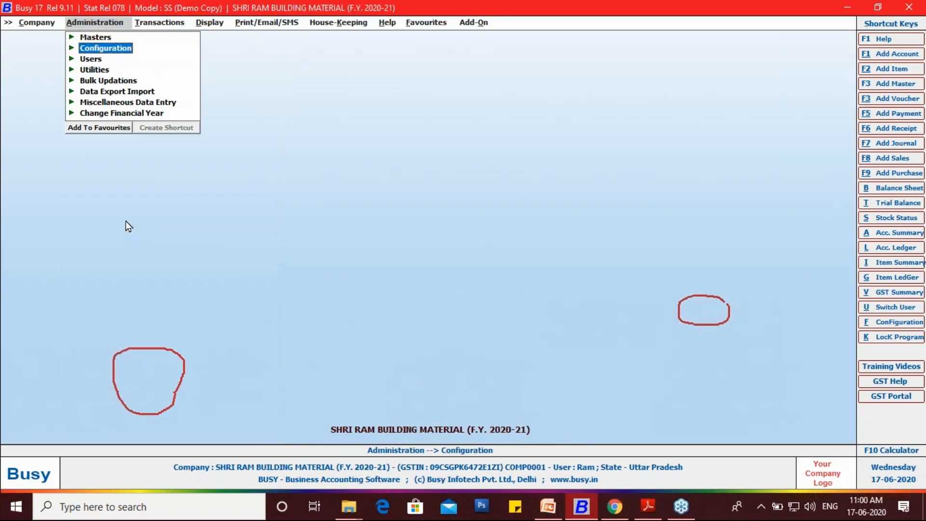
# - Open the B2C series sales voucher of the shoes for modification
pyautogui.press('Right')
pyautogui.press('Return')
pyautogui.press('Down')
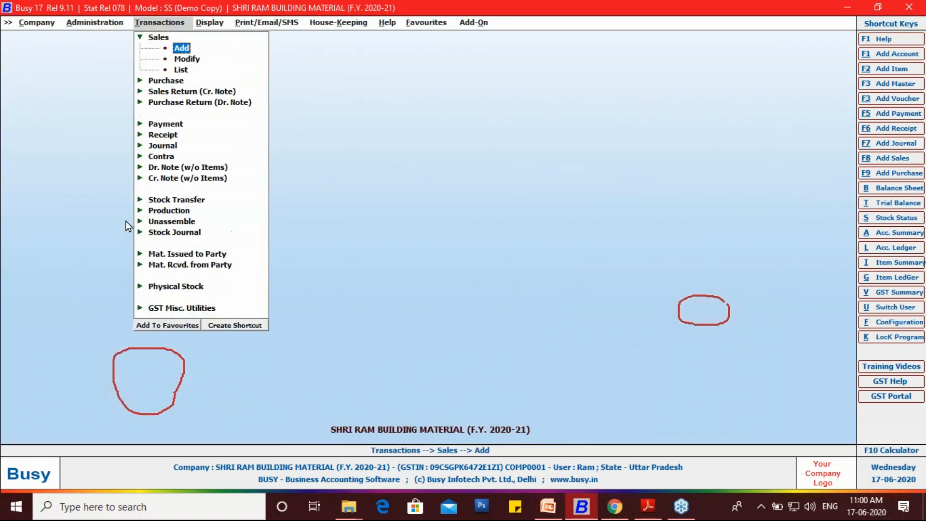
pyautogui.press('Return')
pyautogui.press('Down')
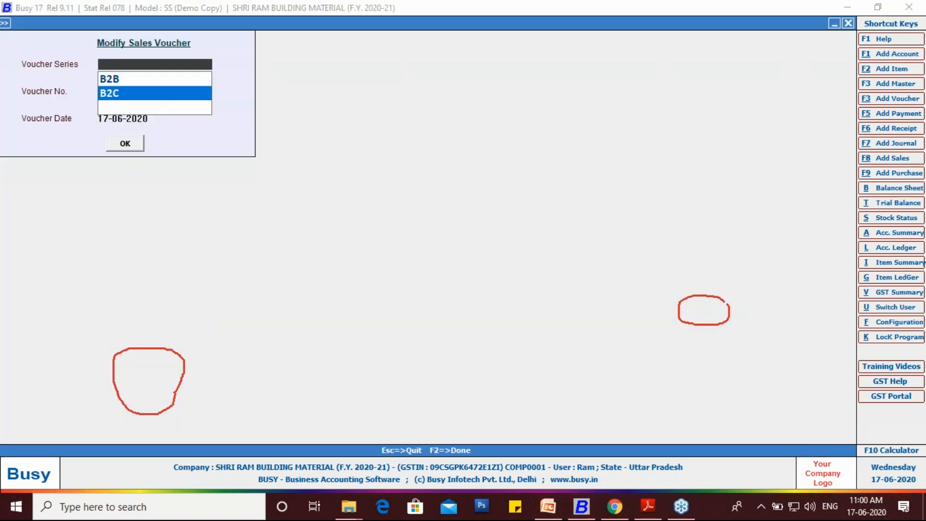
pyautogui.press('Return')
pyautogui.press('Return')
pyautogui.press('Return')
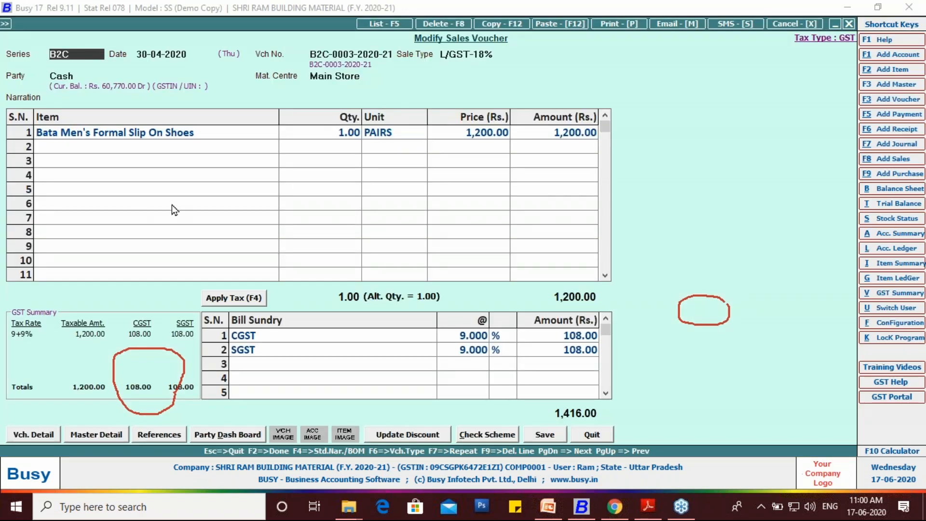
# - Preview the voucher's sales invoice in STANDARD format from its print options
pyautogui.click(601, 27)
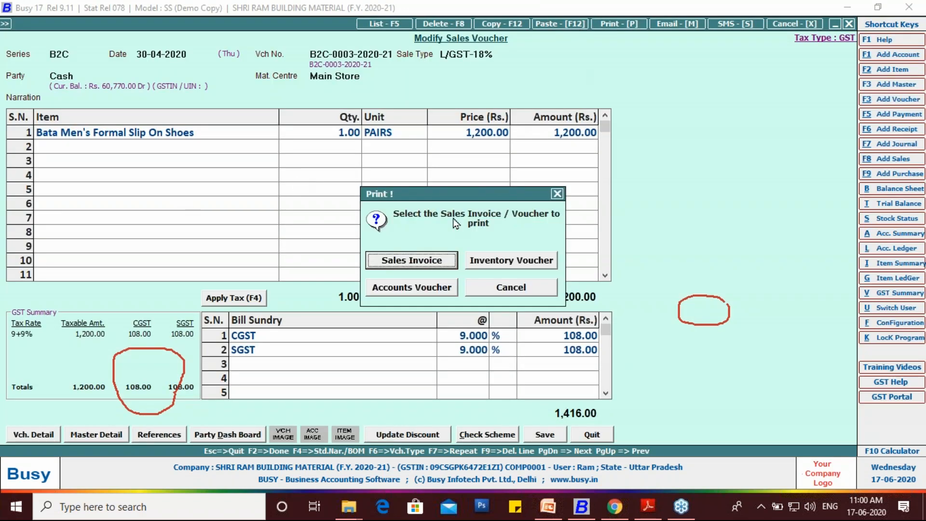
pyautogui.click(427, 262)
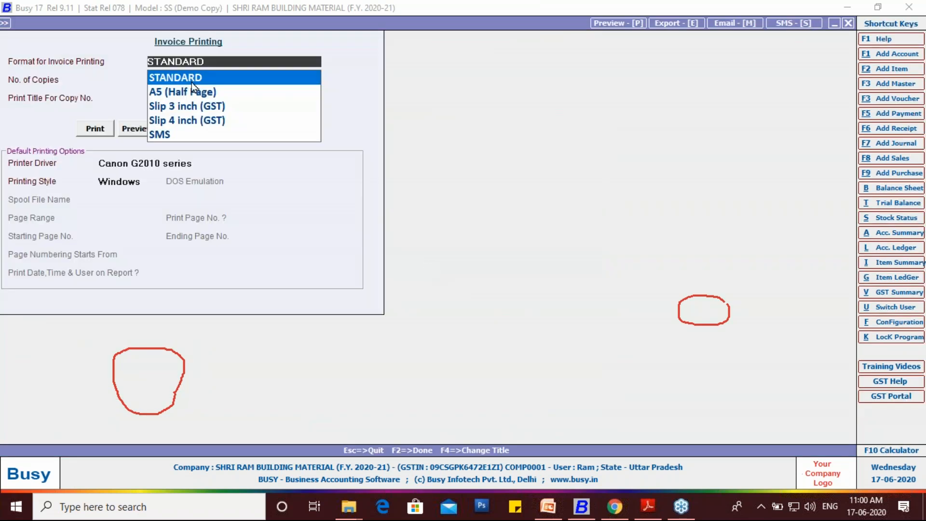
pyautogui.click(134, 128)
pyautogui.click(134, 127)
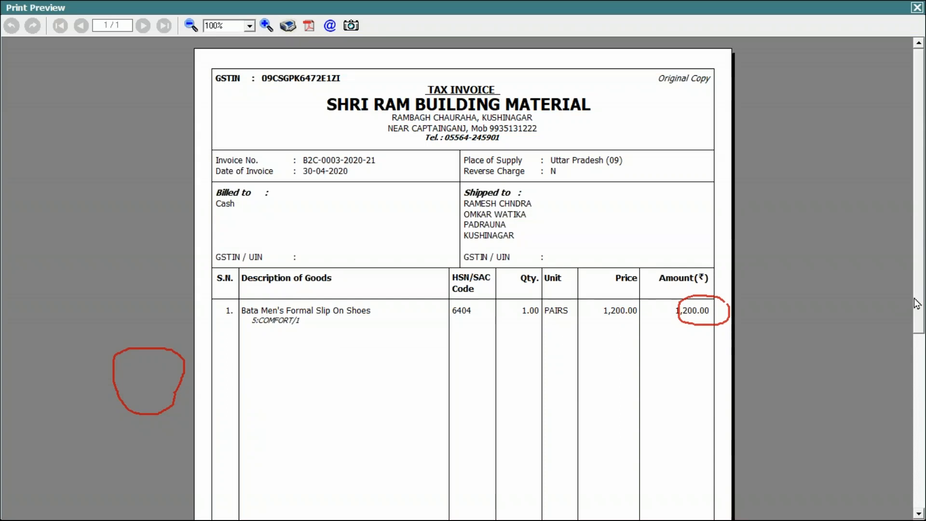
# - Enlarge the invoice preview to 200% and examine the size, style and quantity details under the shoes, plus the print and export options
pyautogui.scroll(-3, 917, 303)
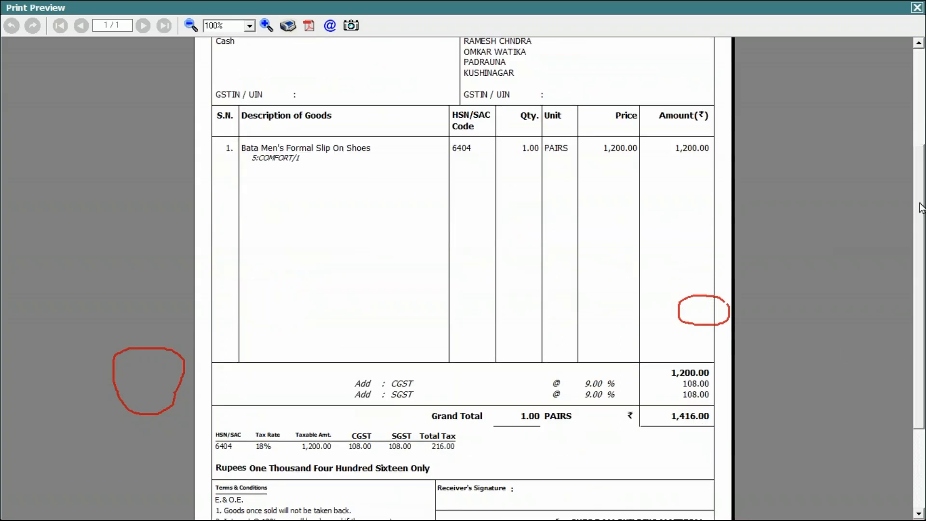
pyautogui.click(249, 26)
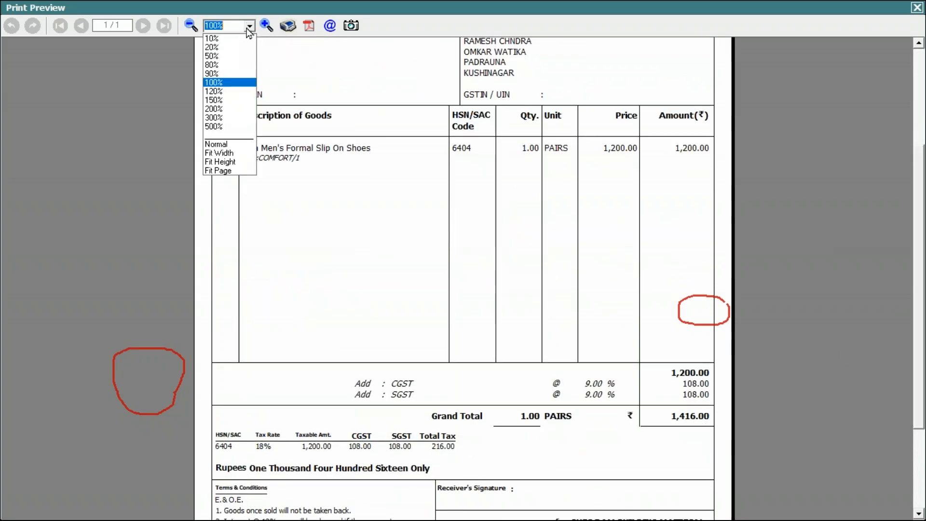
pyautogui.click(230, 109)
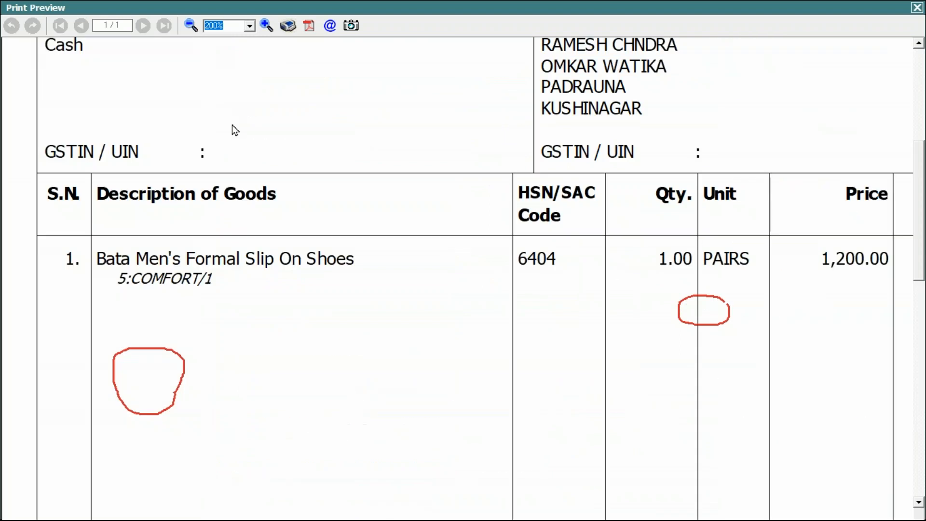
pyautogui.click(912, 199)
pyautogui.moveTo(116, 289)
pyautogui.mouseDown()
pyautogui.moveTo(120, 272)
pyautogui.moveTo(130, 272)
pyautogui.moveTo(119, 287)
pyautogui.moveTo(213, 284)
pyautogui.moveTo(207, 291)
pyautogui.moveTo(202, 273)
pyautogui.moveTo(207, 291)
pyautogui.mouseUp()
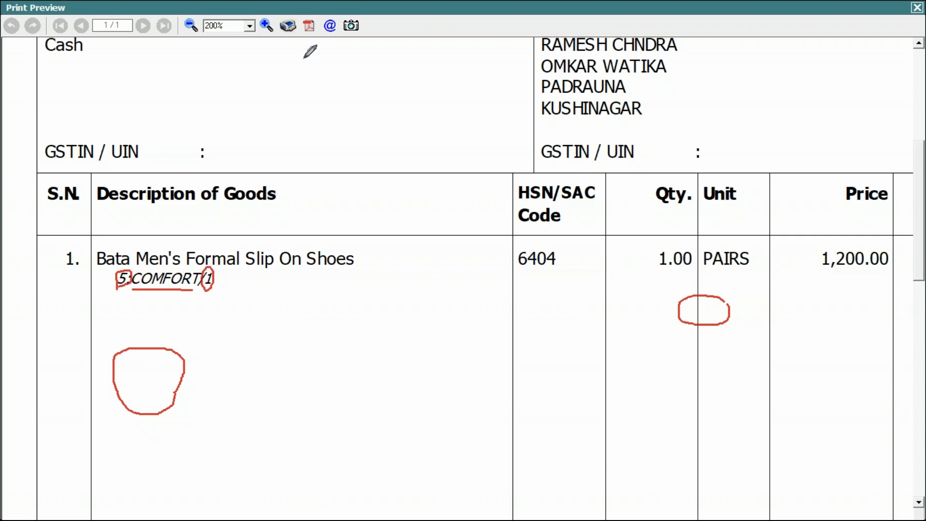
pyautogui.moveTo(293, 42)
pyautogui.mouseDown()
pyautogui.moveTo(278, 30)
pyautogui.moveTo(283, 19)
pyautogui.moveTo(295, 43)
pyautogui.moveTo(311, 12)
pyautogui.moveTo(318, 26)
pyautogui.moveTo(307, 43)
pyautogui.moveTo(298, 29)
pyautogui.moveTo(326, 36)
pyautogui.moveTo(320, 16)
pyautogui.moveTo(332, 11)
pyautogui.moveTo(339, 22)
pyautogui.moveTo(328, 39)
pyautogui.mouseUp()
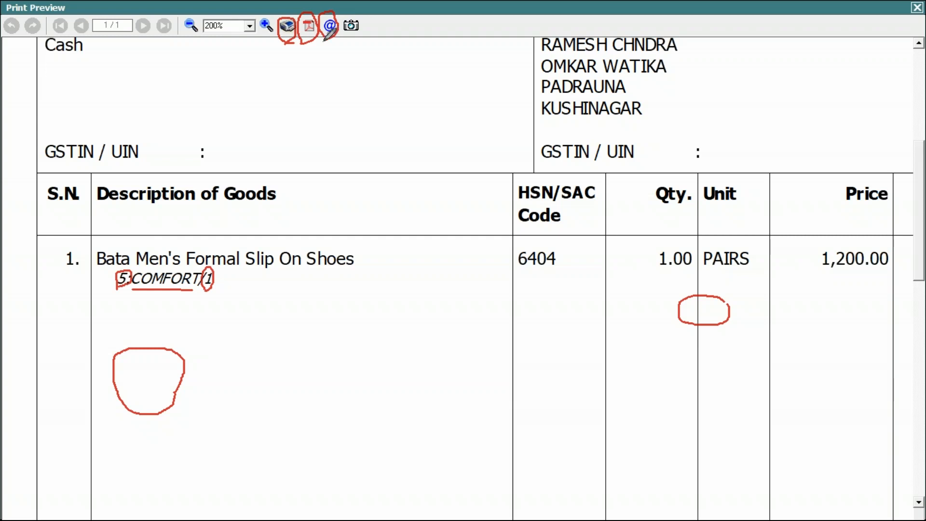